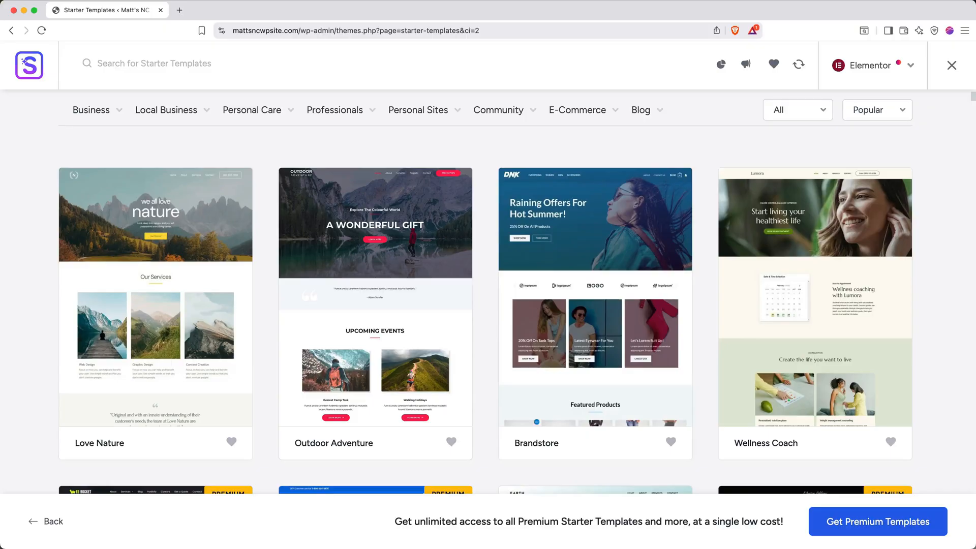
pyautogui.scroll(-5, 485, 292)
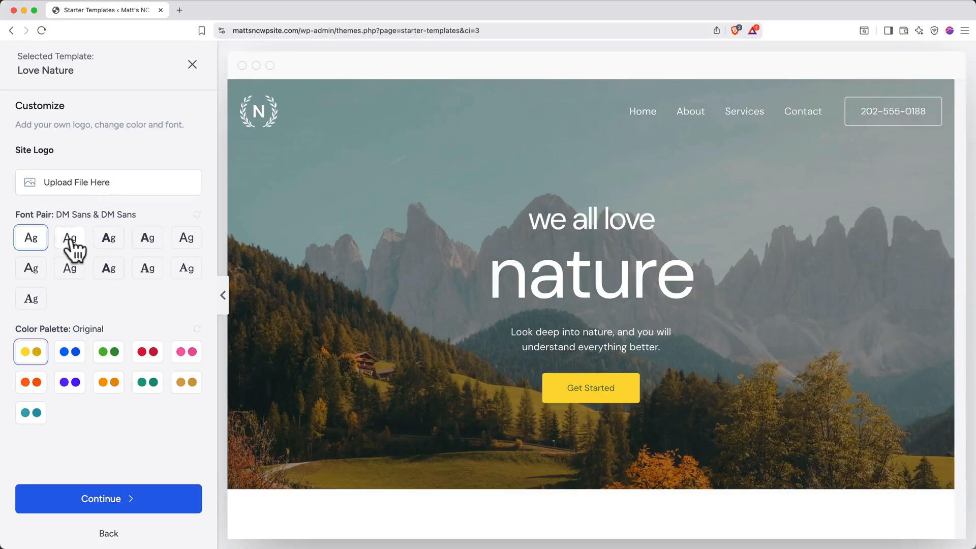
pyautogui.click(73, 242)
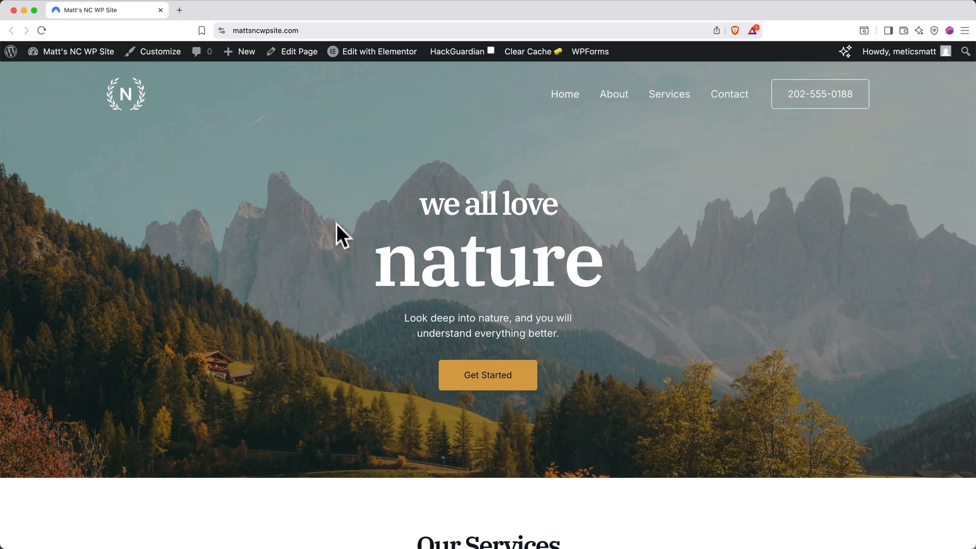
pyautogui.click(387, 53)
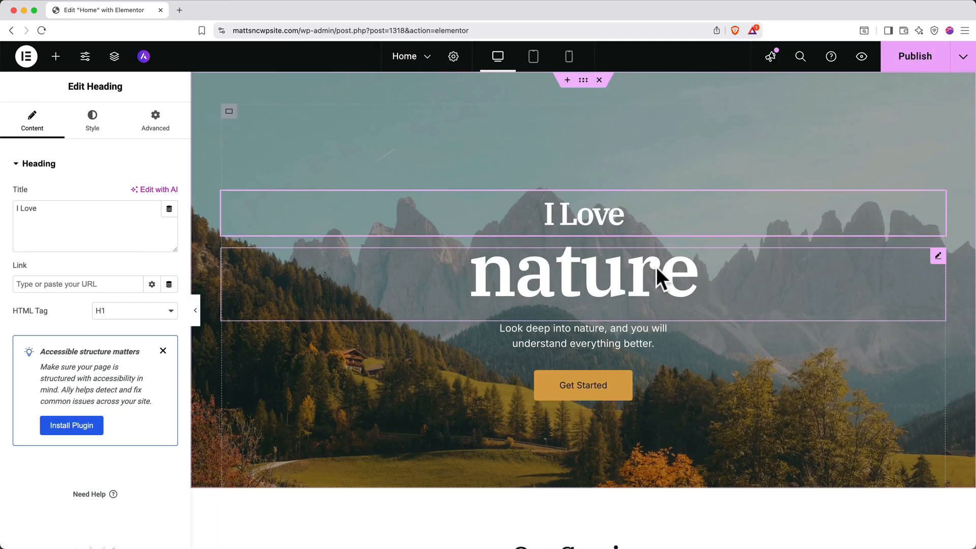
pyautogui.doubleClick(657, 267)
pyautogui.write('The M')
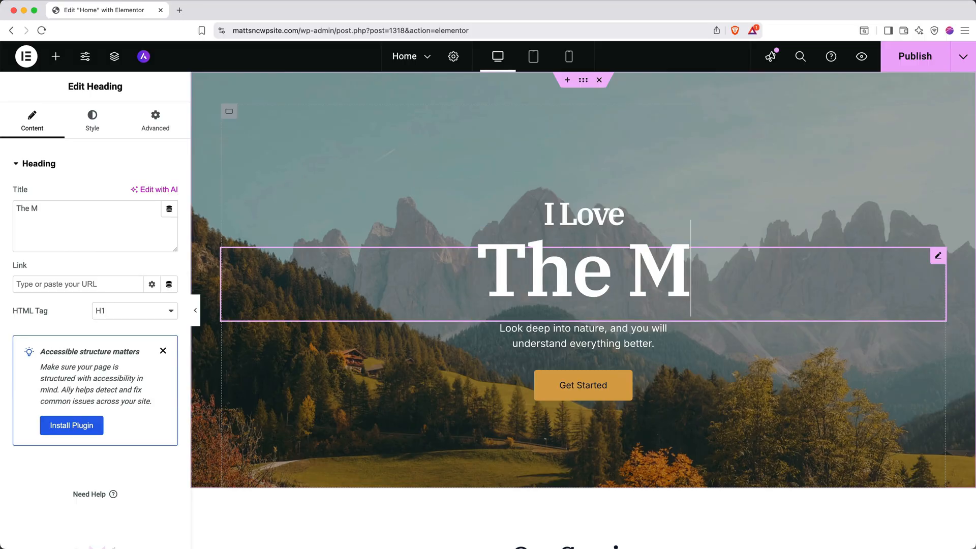
pyautogui.write('ountains')
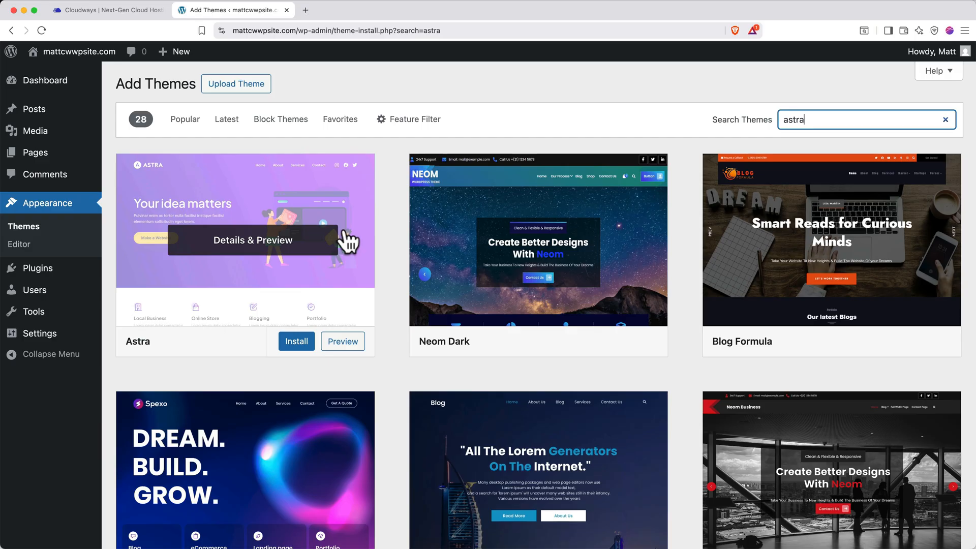
pyautogui.click(299, 343)
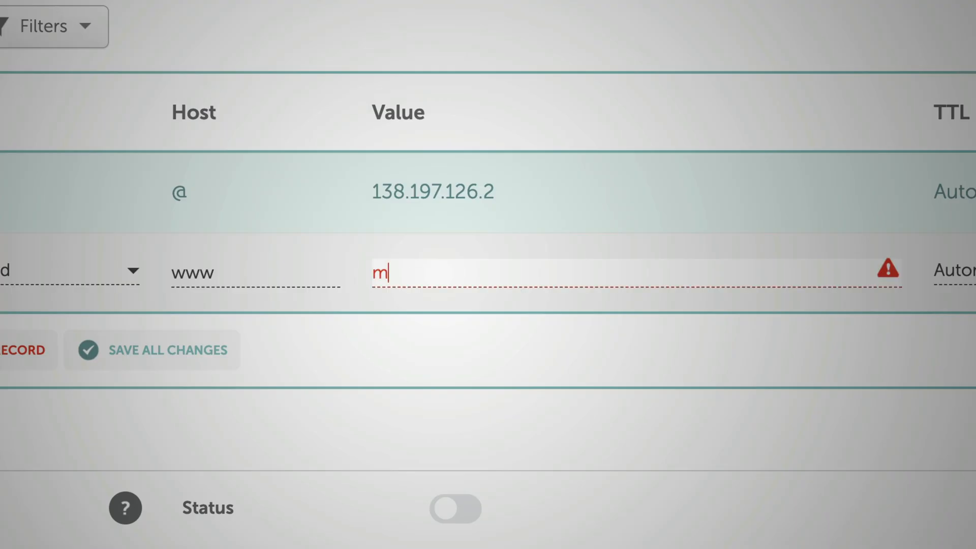
pyautogui.write('attcwwps')
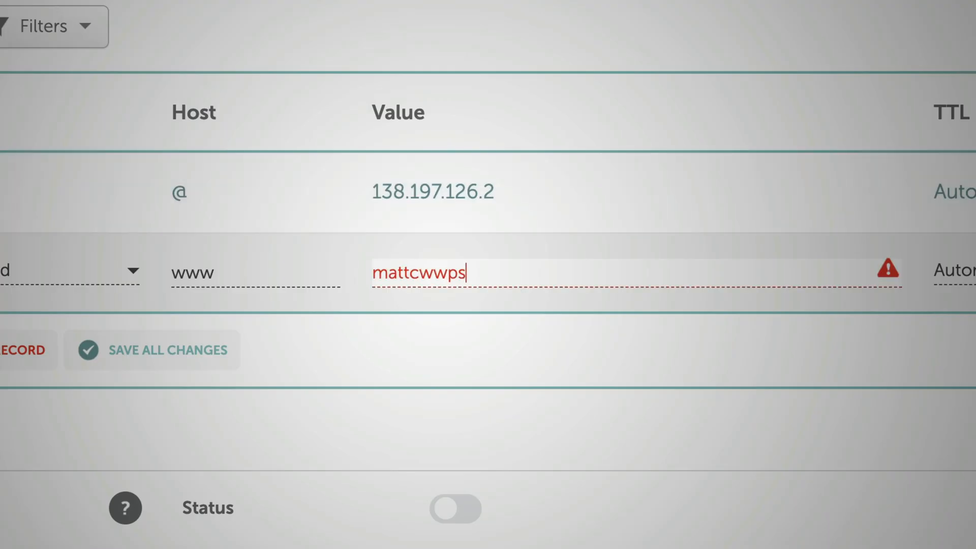
pyautogui.write('ite.com')
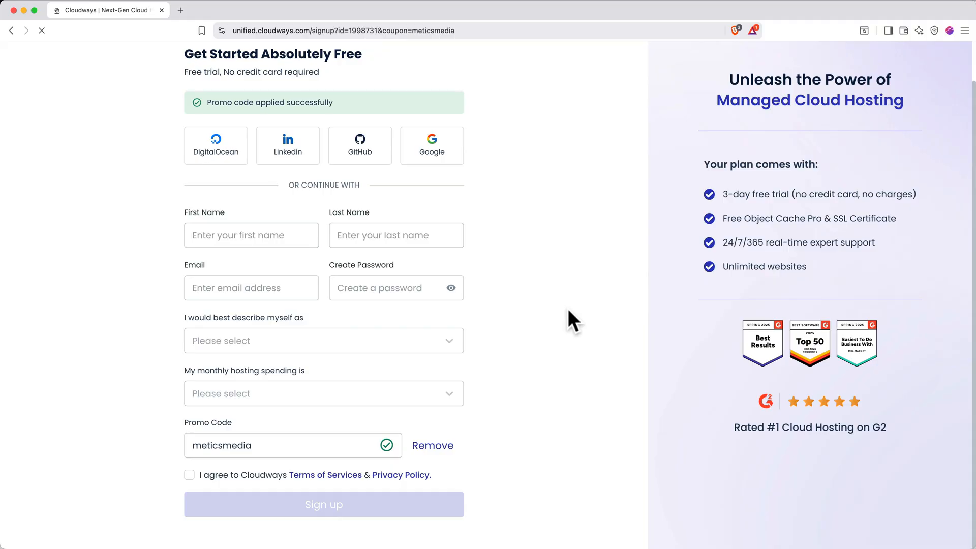
# - Fill in the sign-up form with the user's first name, last name and e-mail address
pyautogui.click(241, 226)
pyautogui.write('Matt')
pyautogui.press('Tab')
pyautogui.write('Jones')
pyautogui.press('Tab')
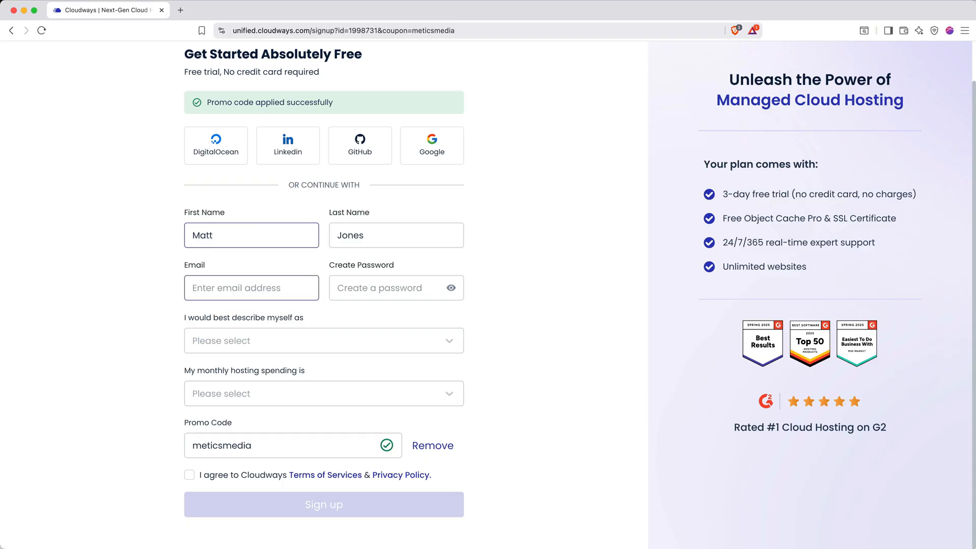
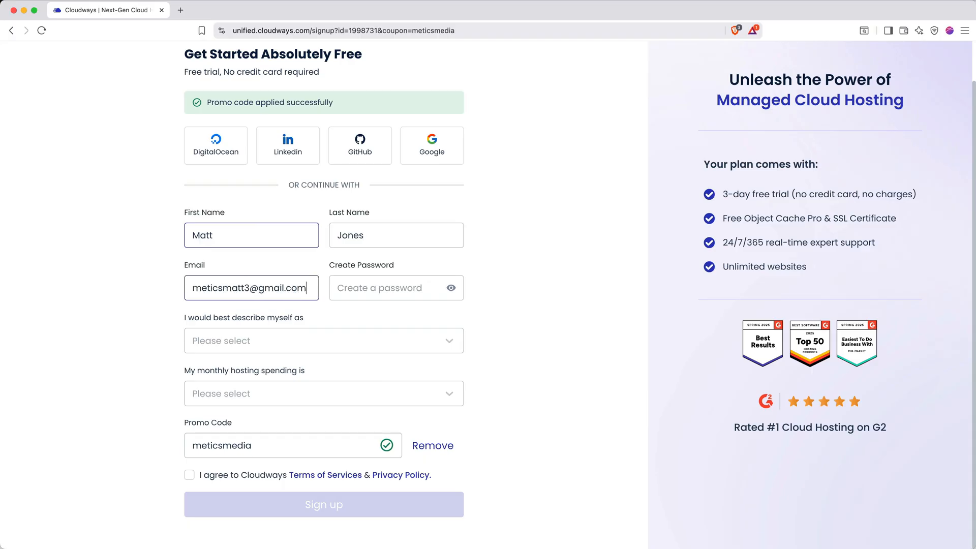
# - Enter the account password in the Create Password field
pyautogui.press('Tab')
pyautogui.write('****************')
# - Describe yourself as Blogger and set monthly hosting spending to $0 - $50 (USD)
pyautogui.click(249, 336)
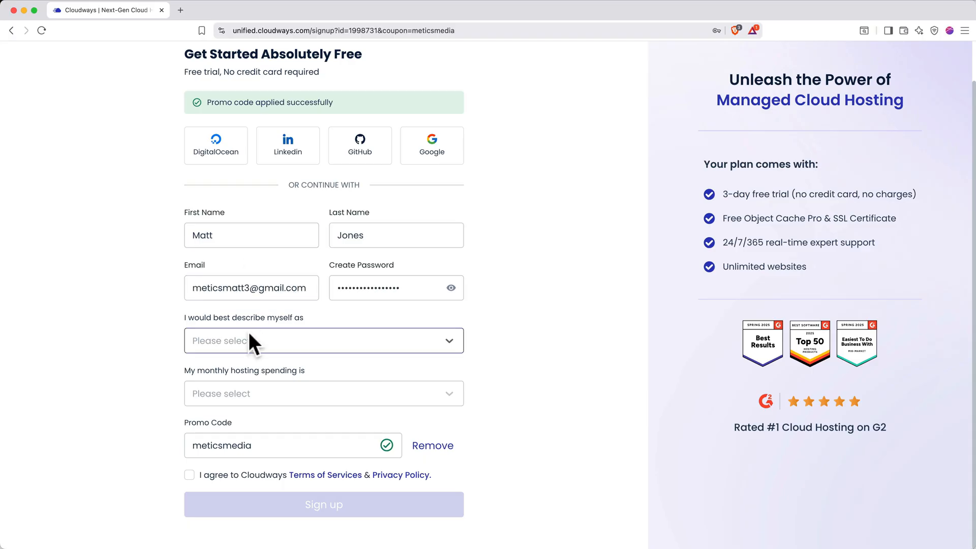
pyautogui.click(243, 448)
pyautogui.click(249, 396)
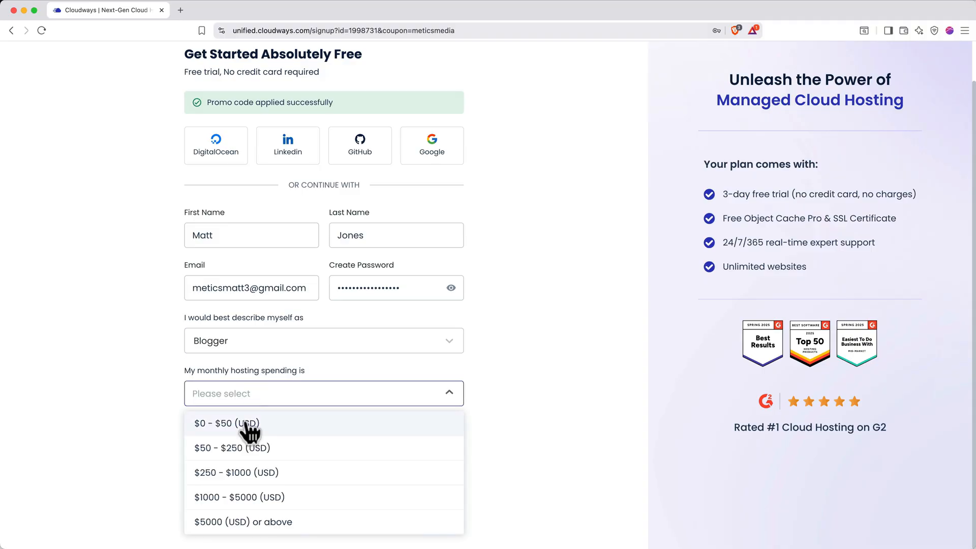
pyautogui.click(250, 425)
# - Agree to the Terms of Services and Privacy Policy and sign up
pyautogui.click(189, 475)
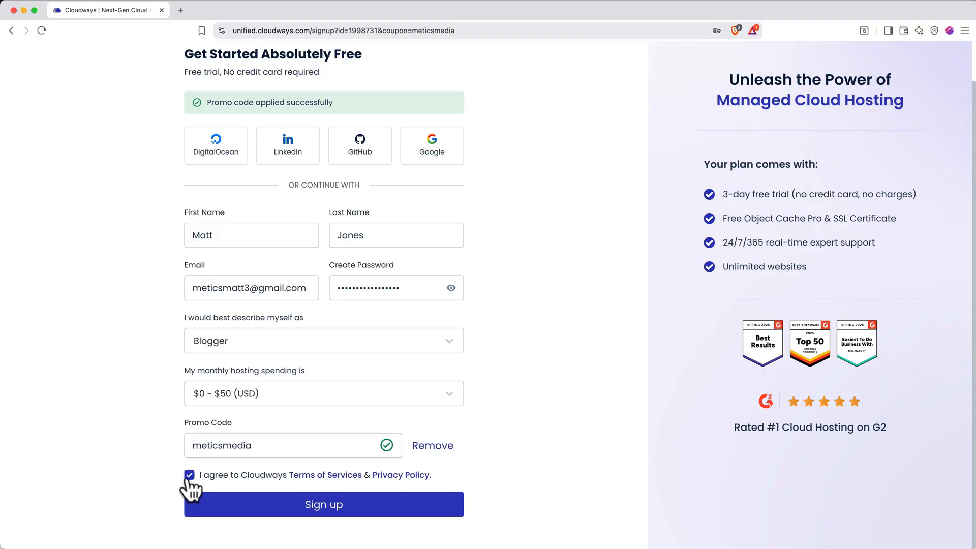
pyautogui.click(229, 514)
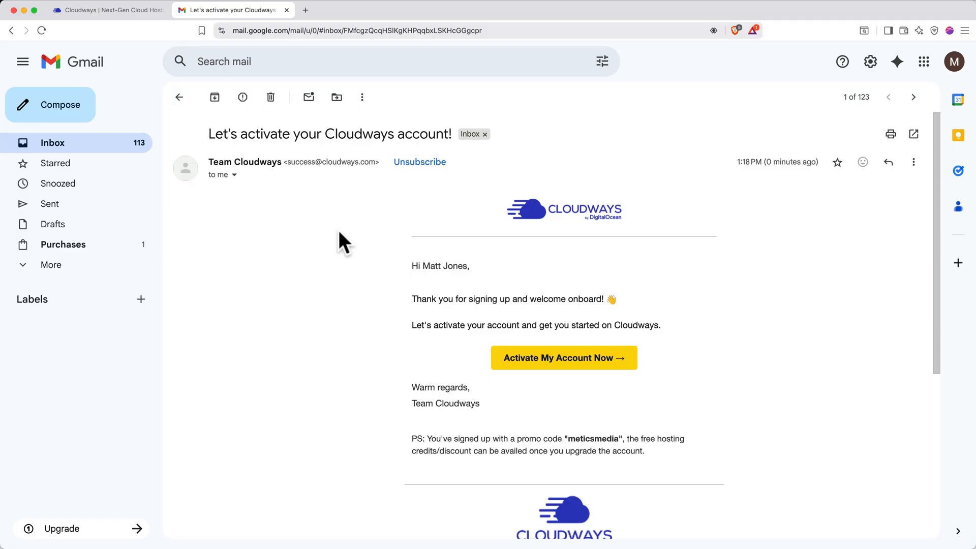
# - Activate the account from the confirmation e-mail, enter the phone number, and request the verification SMS
pyautogui.click(526, 373)
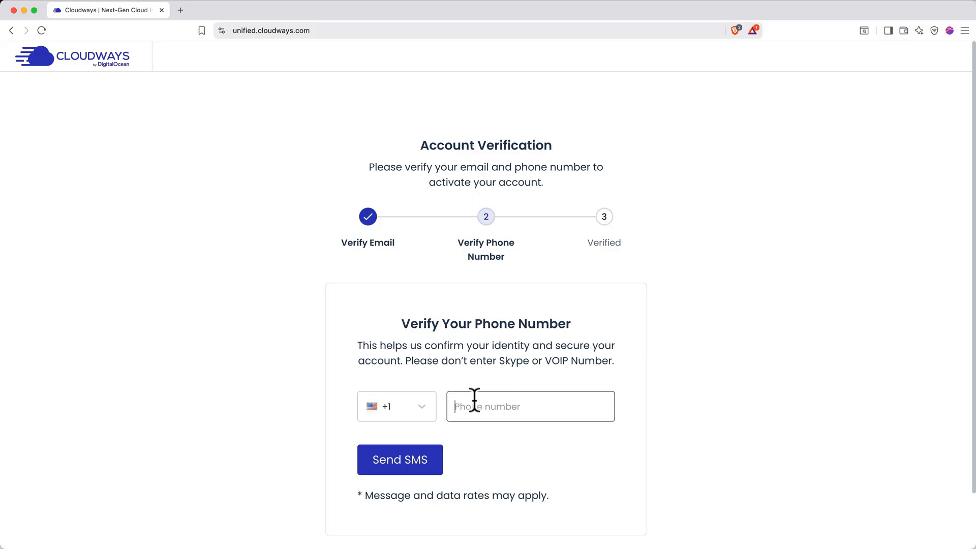
pyautogui.click(473, 403)
pyautogui.write('•')
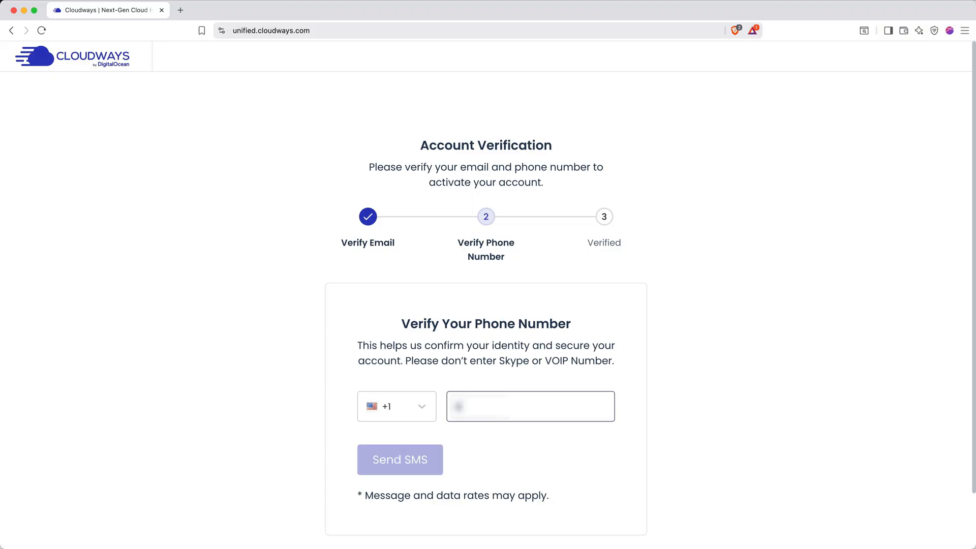
pyautogui.write('•••••••••')
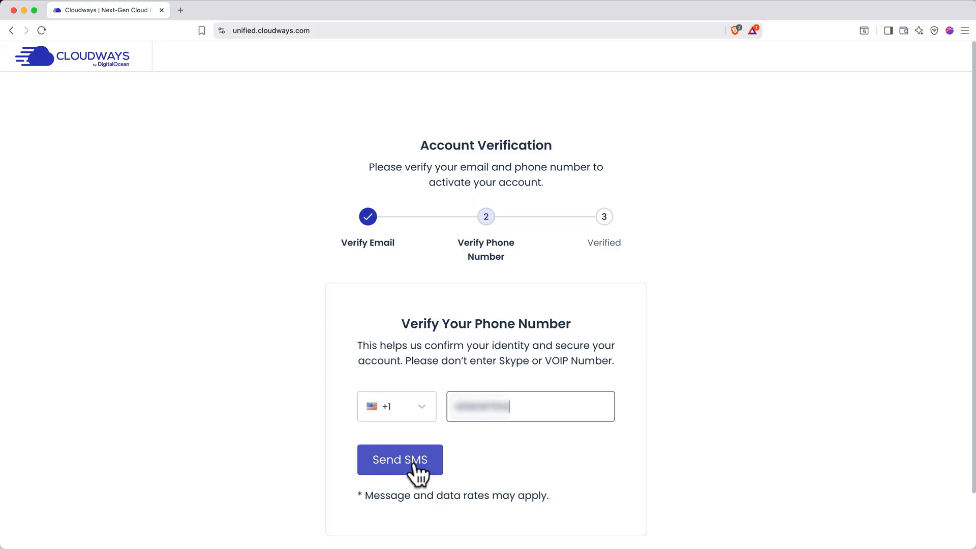
pyautogui.click(414, 465)
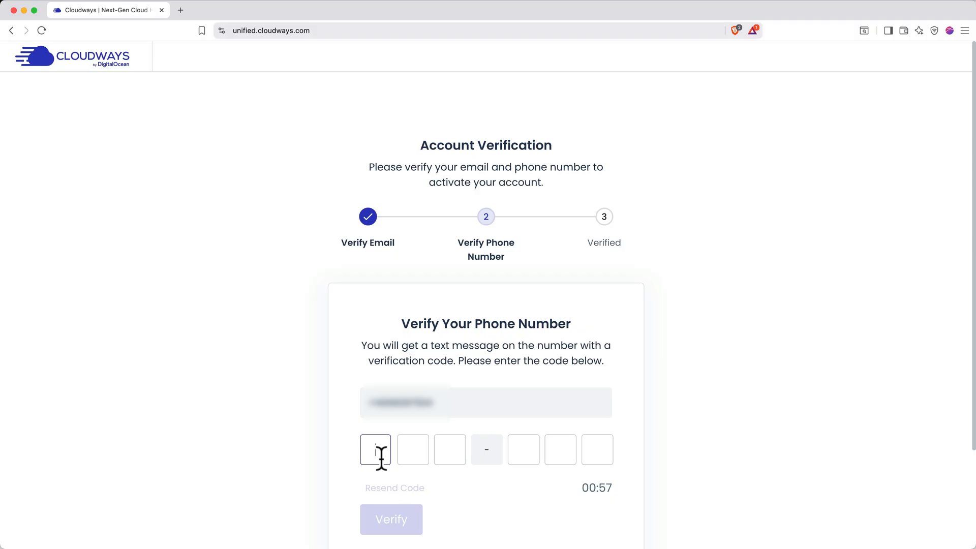
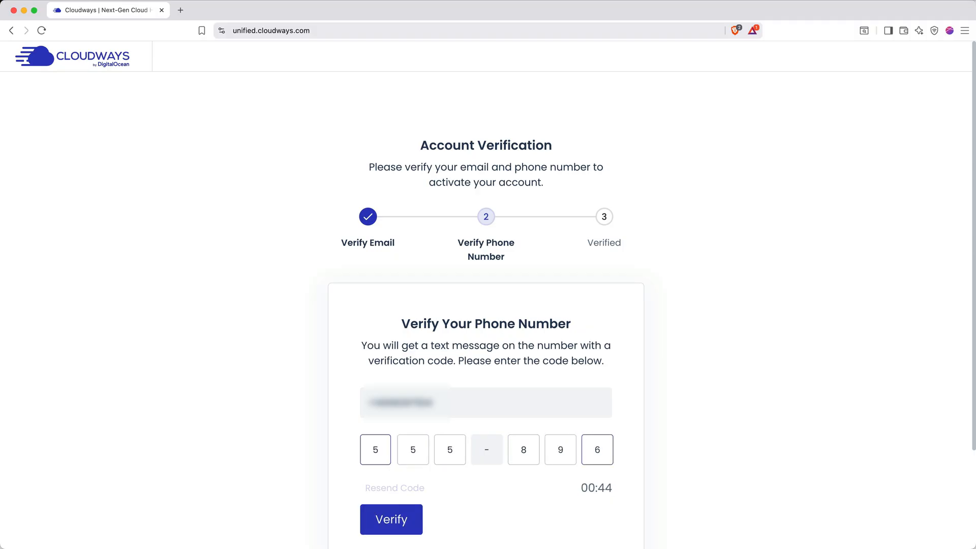
# - Enter the SMS verification code and verify the phone number
pyautogui.scroll(-2, 346, 470)
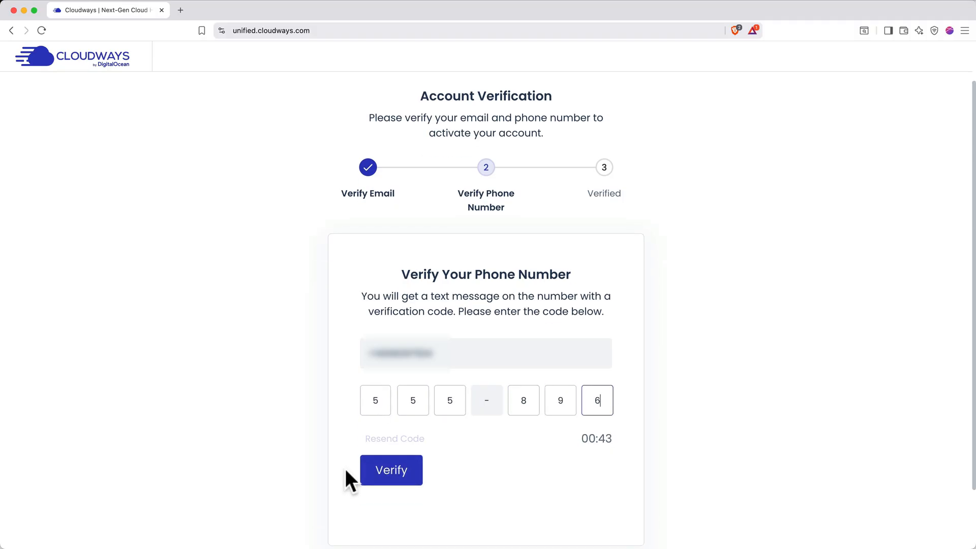
pyautogui.click(373, 469)
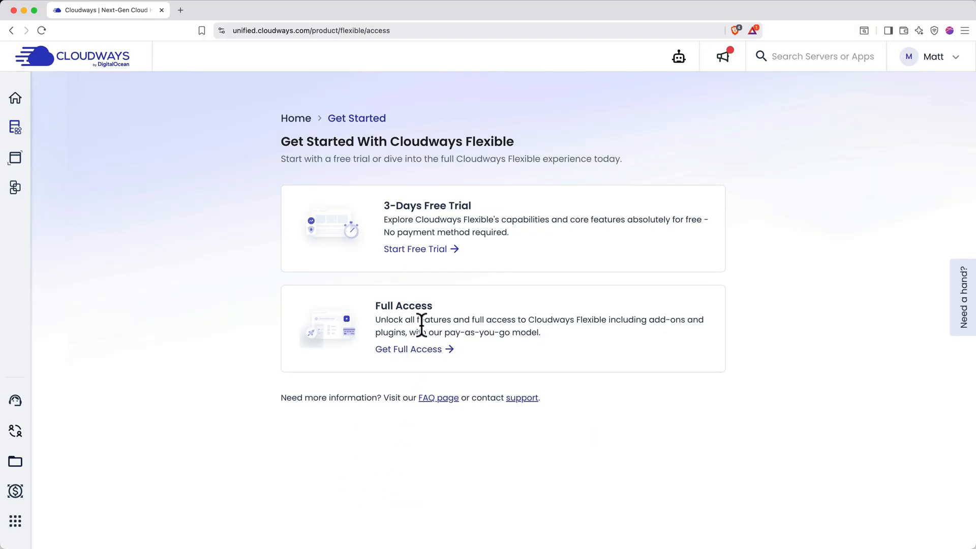
# - Start the 3-day free trial and keep Optimized WordPress as the application type
pyautogui.click(441, 249)
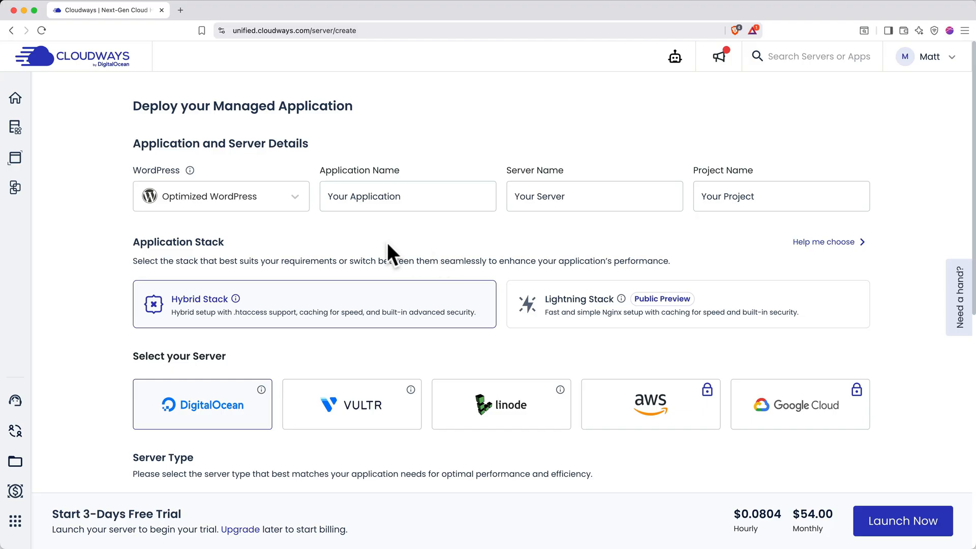
pyautogui.click(276, 192)
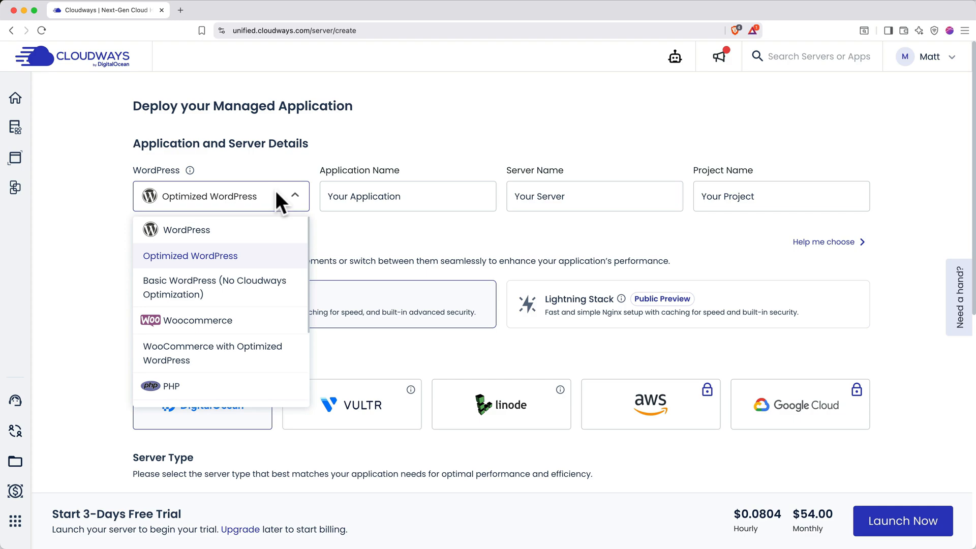
pyautogui.click(277, 201)
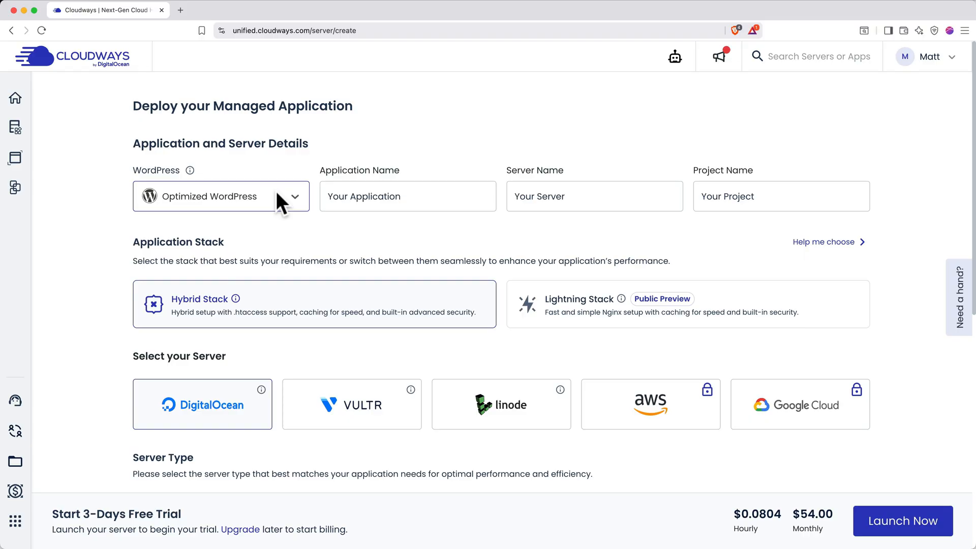
# - Name the application WordPress, the server Matt Server, and the project My First Project
pyautogui.click(343, 199)
pyautogui.write('WordPress')
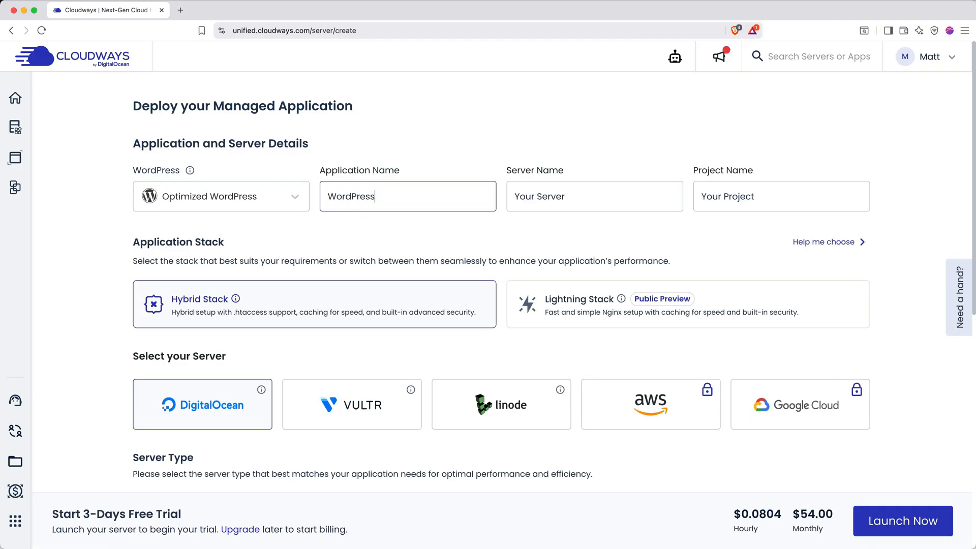
pyautogui.press('Tab')
pyautogui.write('Matt Server')
pyautogui.press('Tab')
pyautogui.write('My First Project')
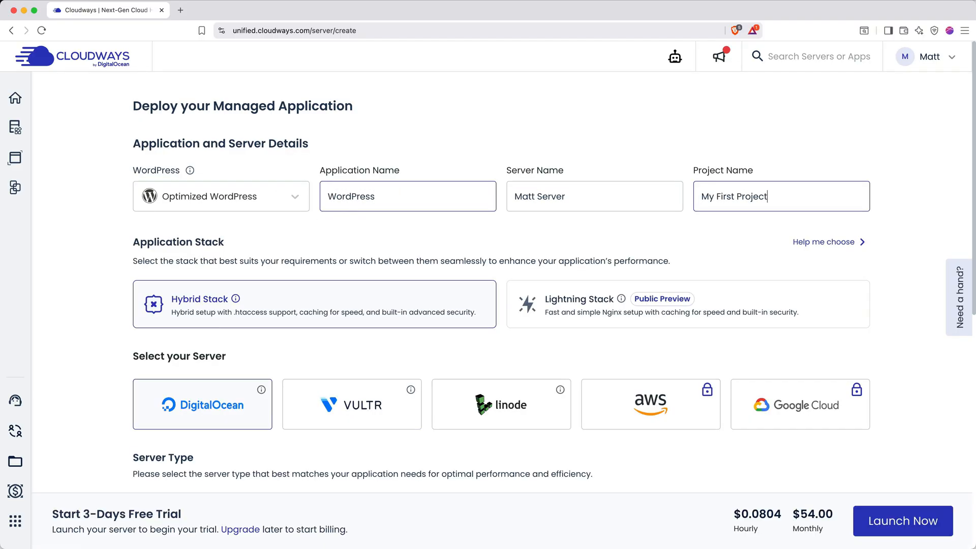
pyautogui.click(294, 227)
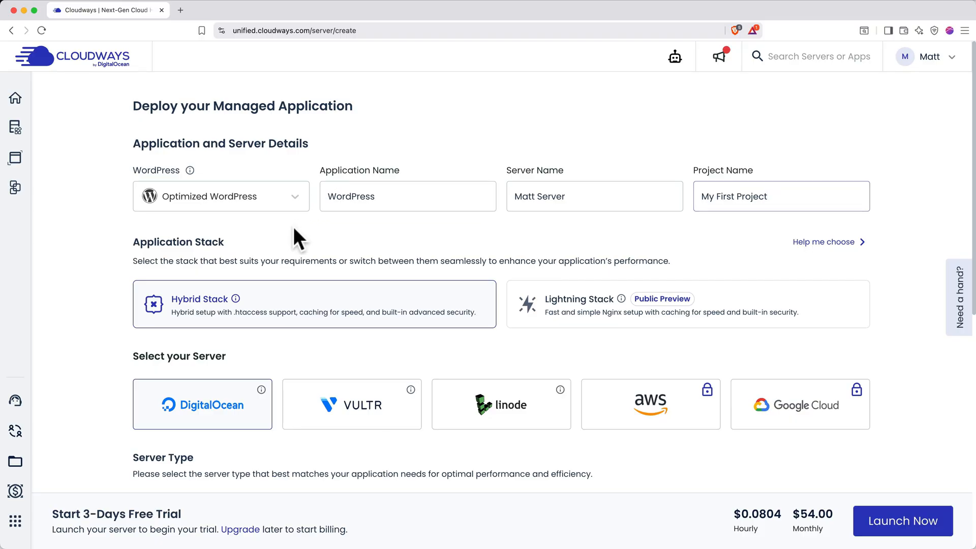
# - Compare the server types and sizes offered by each cloud provider, returning to DigitalOcean
pyautogui.scroll(-5, 294, 227)
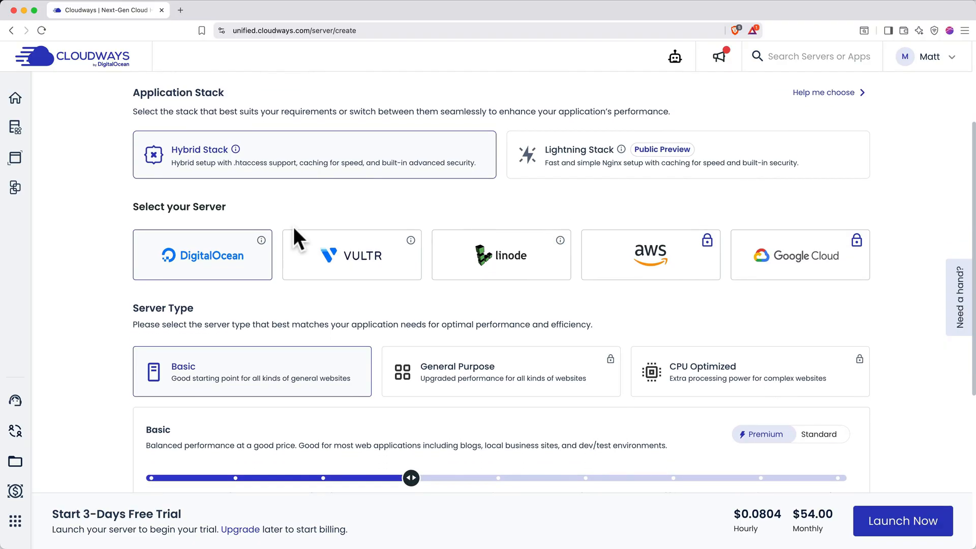
pyautogui.scroll(-4, 294, 226)
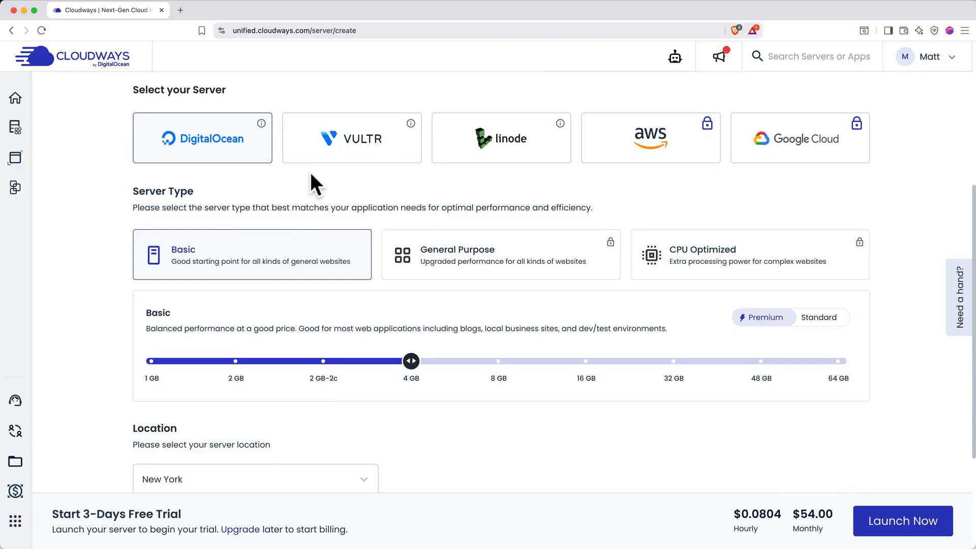
pyautogui.click(312, 158)
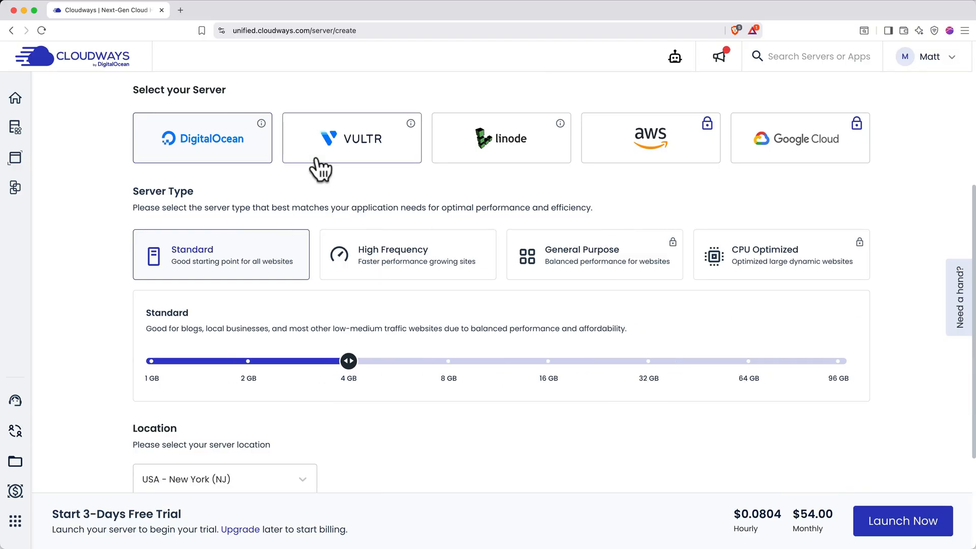
pyautogui.click(462, 158)
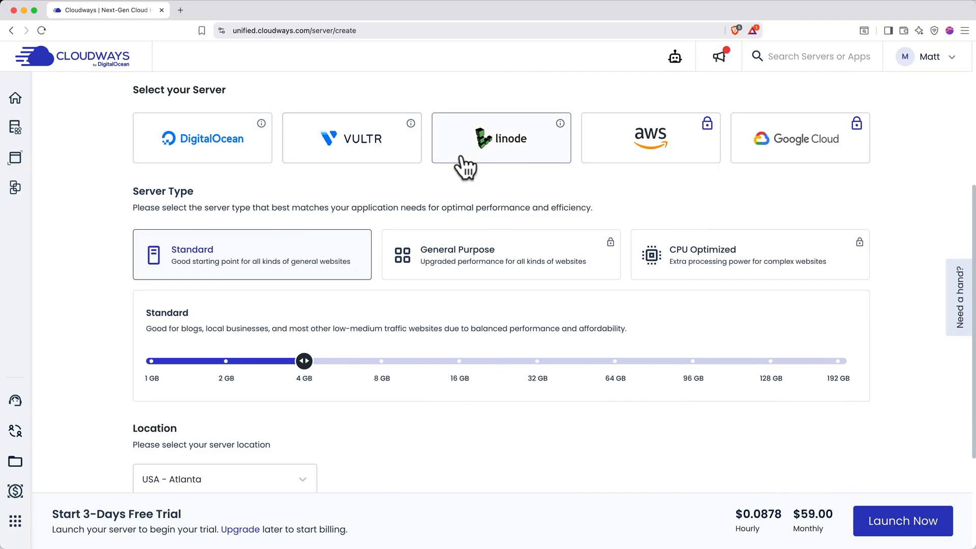
pyautogui.click(621, 167)
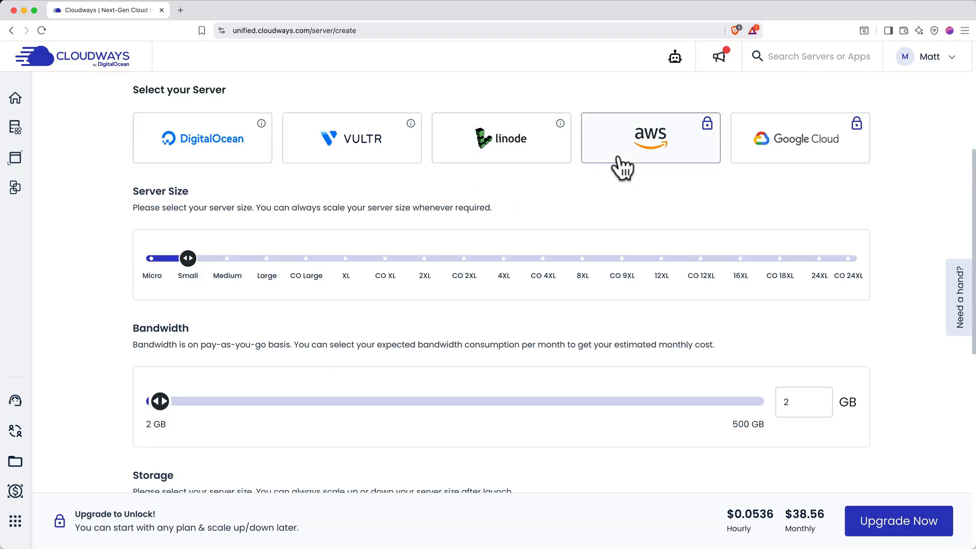
pyautogui.click(763, 170)
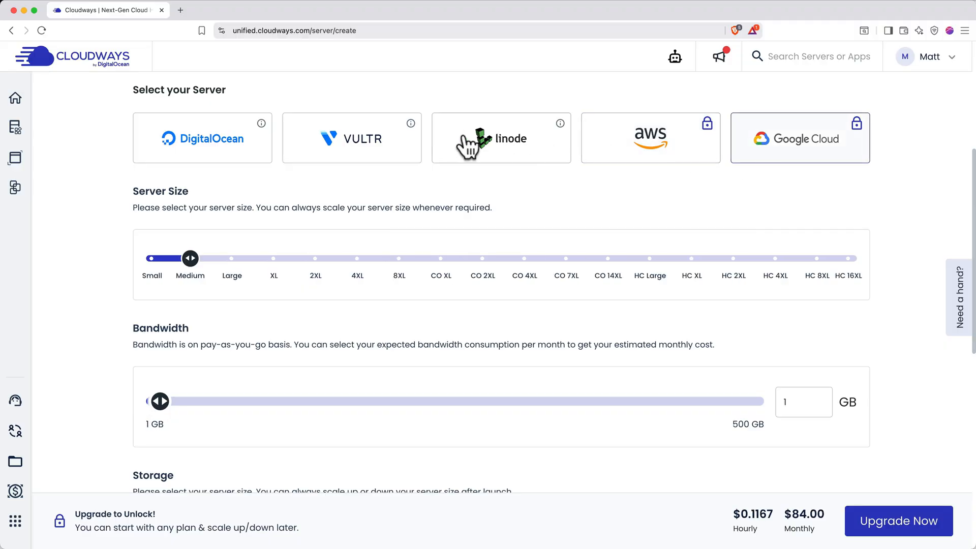
pyautogui.click(221, 169)
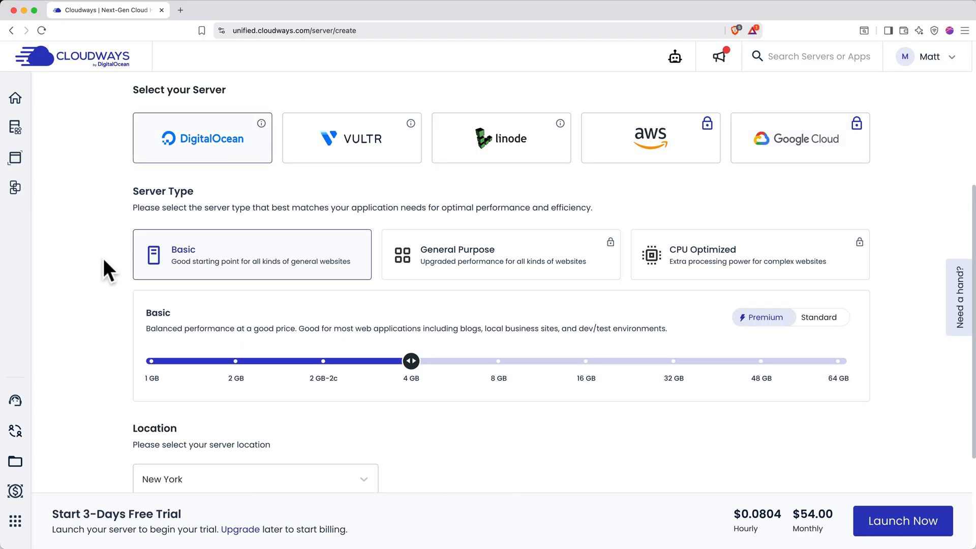
# - Set the Basic server size to 1 GB and keep New York as the server location
pyautogui.scroll(-3, 97, 291)
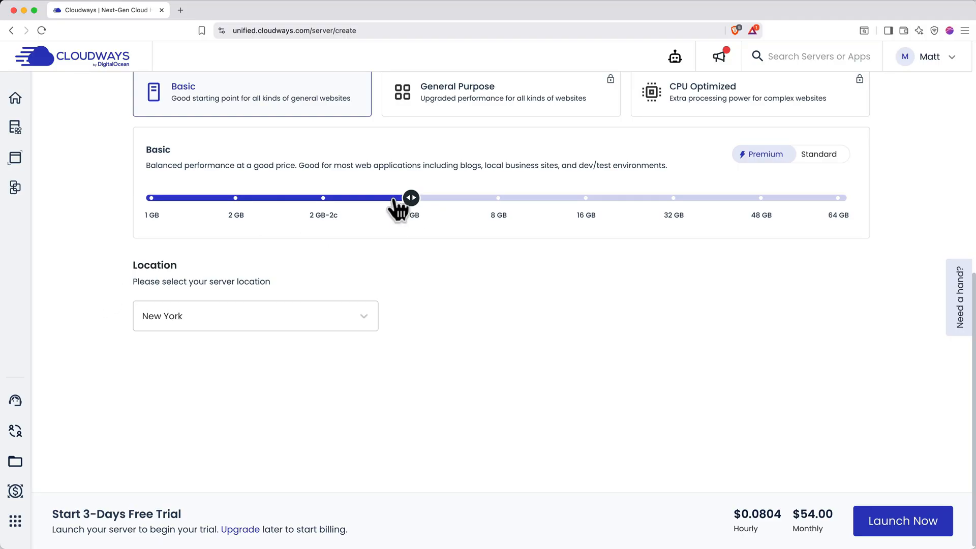
pyautogui.moveTo(397, 204); pyautogui.dragTo(161, 217)
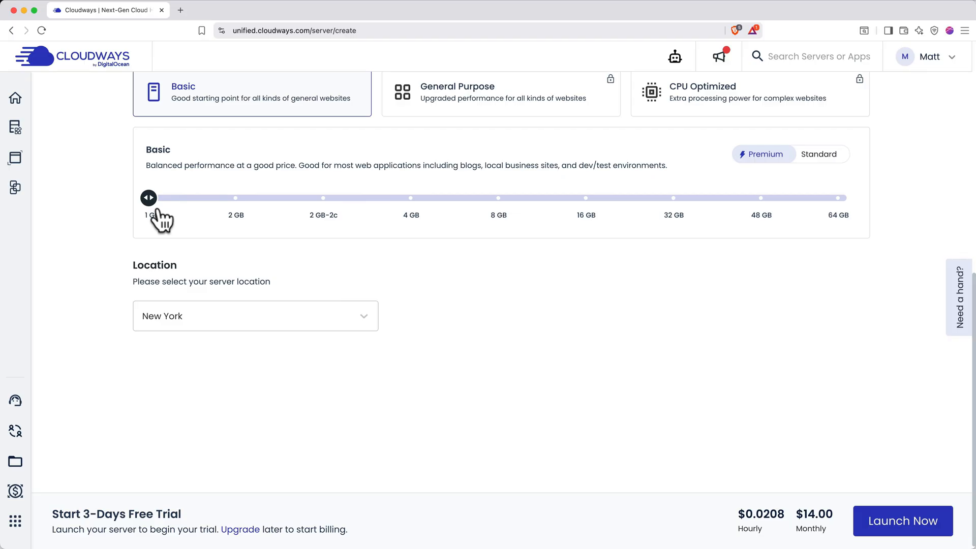
pyautogui.click(189, 315)
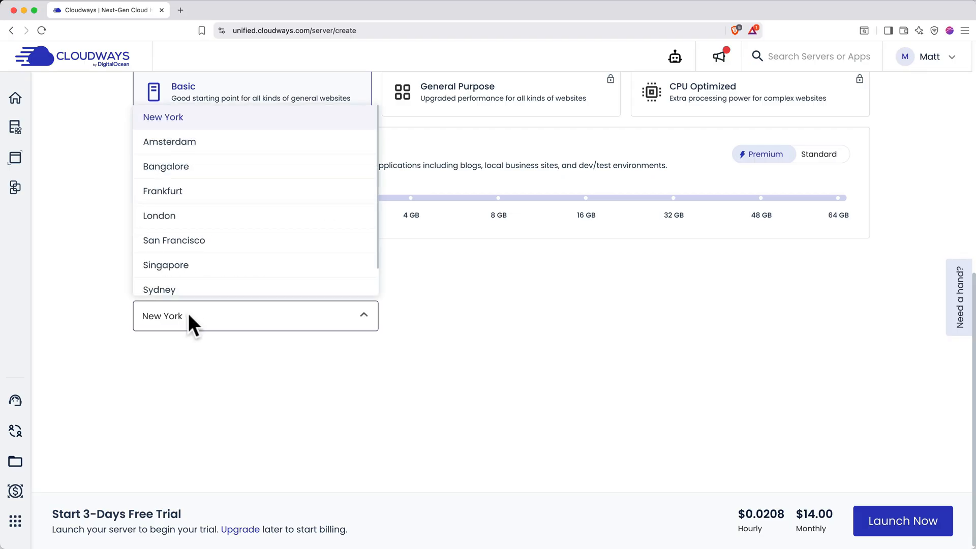
pyautogui.scroll(-1, 214, 211)
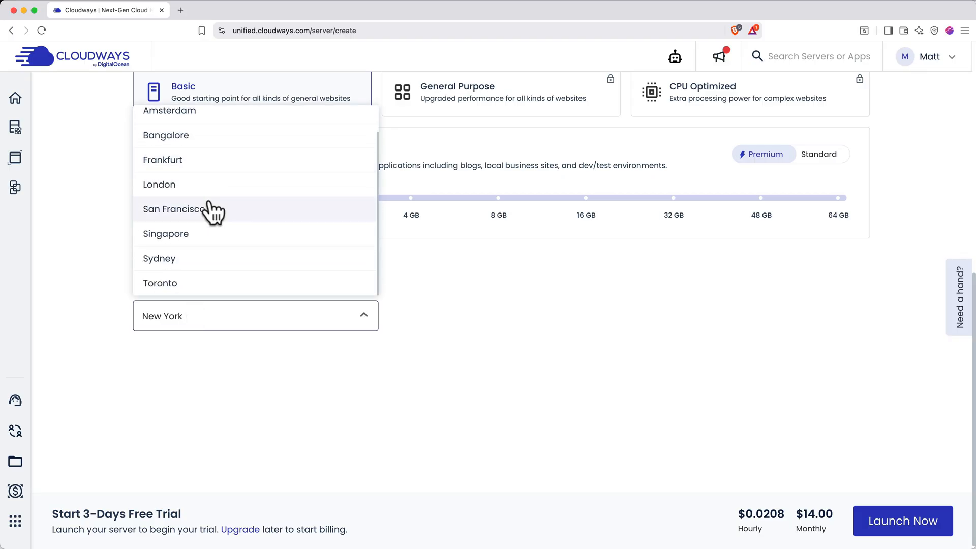
pyautogui.scroll(1, 214, 211)
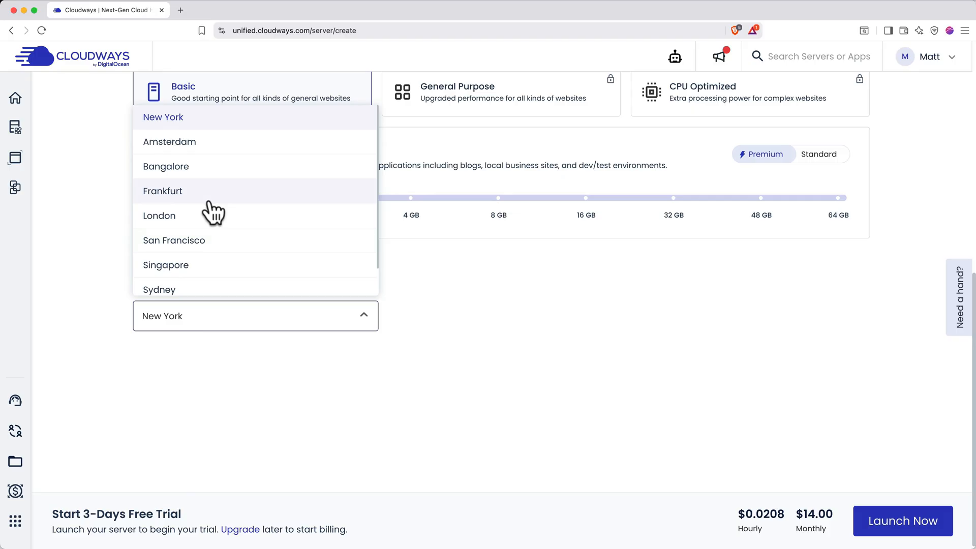
pyautogui.click(194, 125)
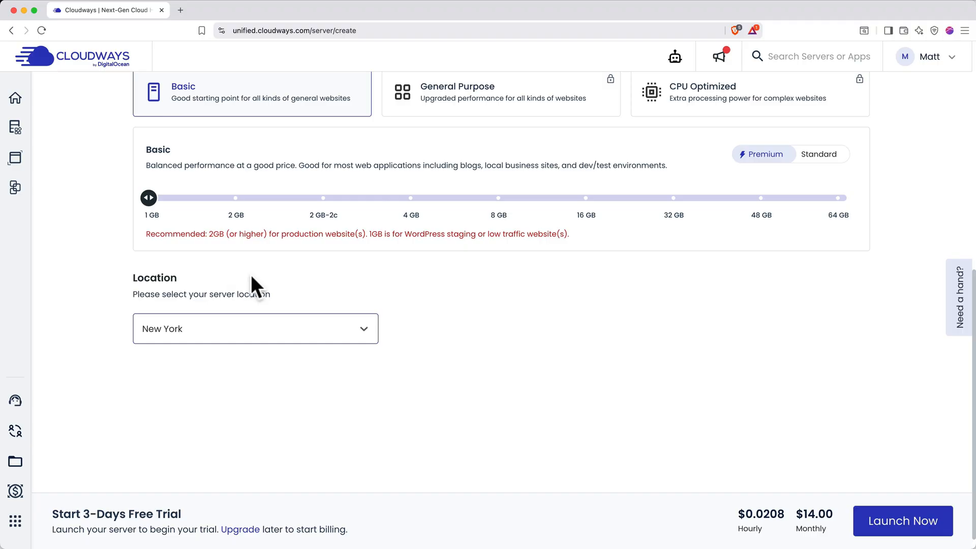
# - Launch the server and skip adding the optional plugins
pyautogui.click(869, 519)
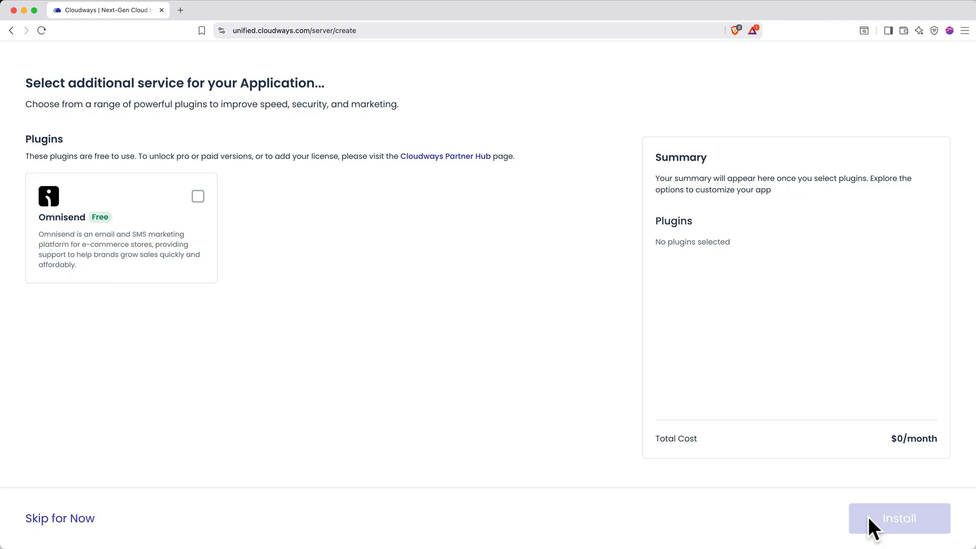
pyautogui.click(91, 520)
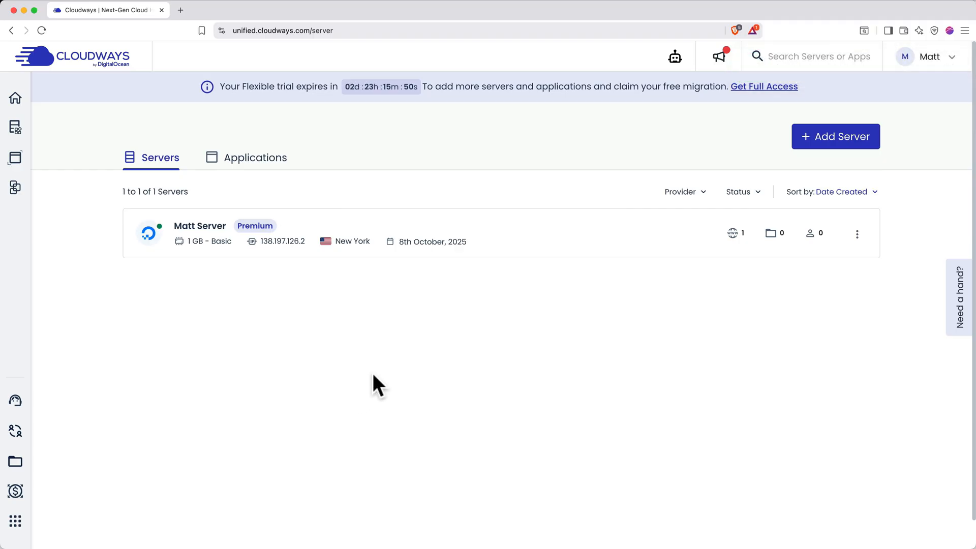
# - Open Matt Server's WordPress application and preview its live site from the application URL, closing the preview tab
pyautogui.click(734, 233)
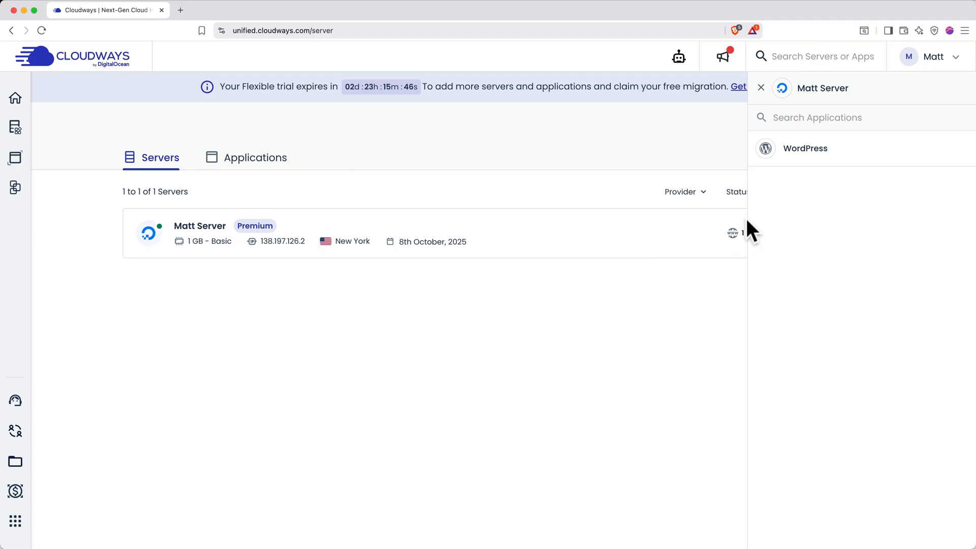
pyautogui.click(805, 157)
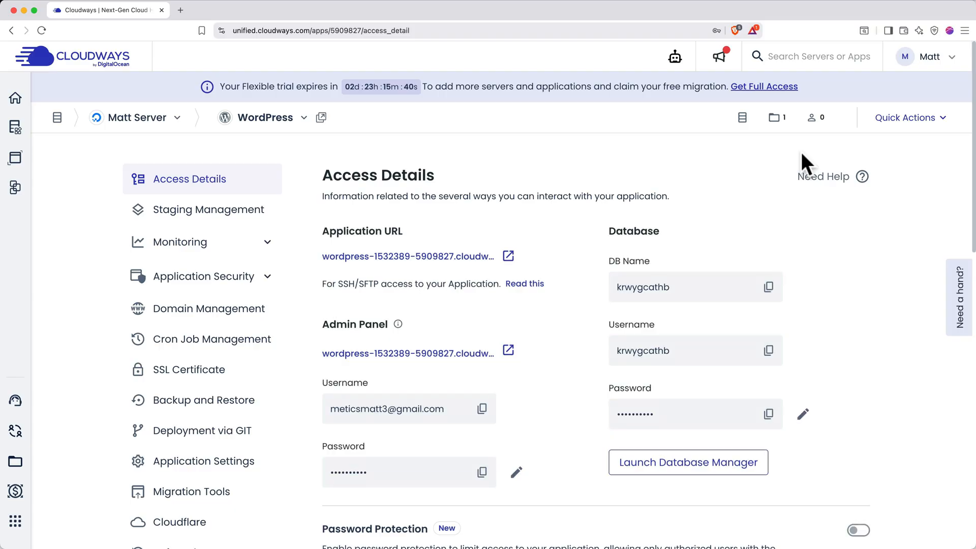
pyautogui.click(508, 256)
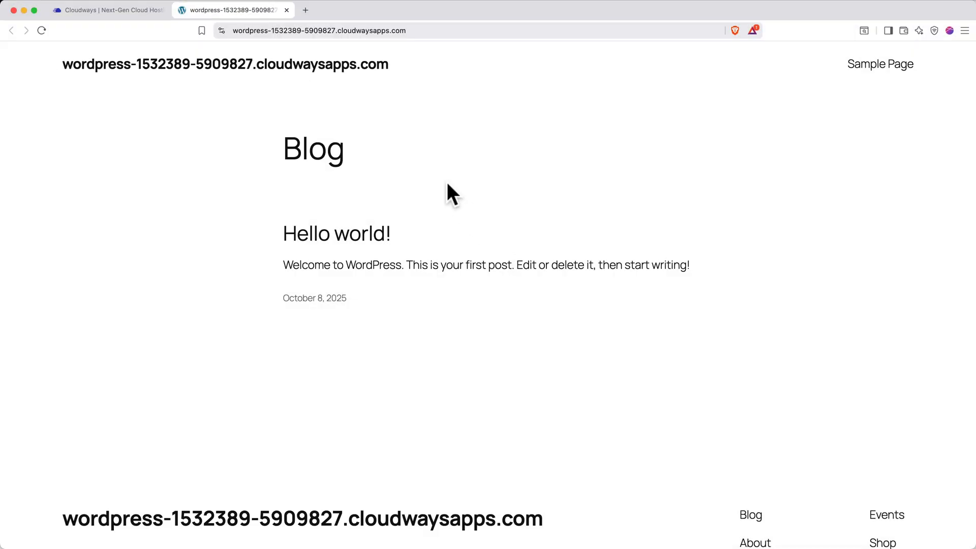
pyautogui.click(287, 10)
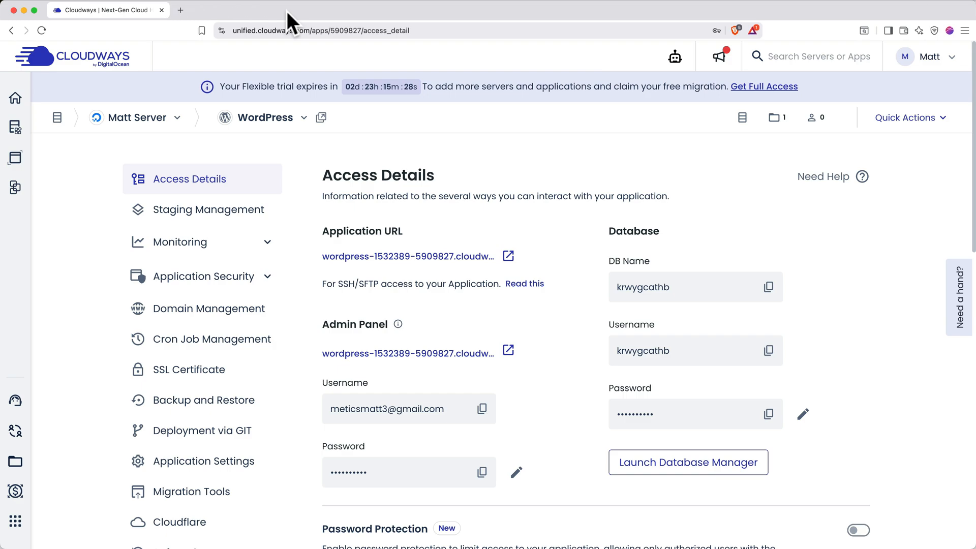
# - Search Namecheap for the domain mattcwwpsite.com
pyautogui.click(242, 316)
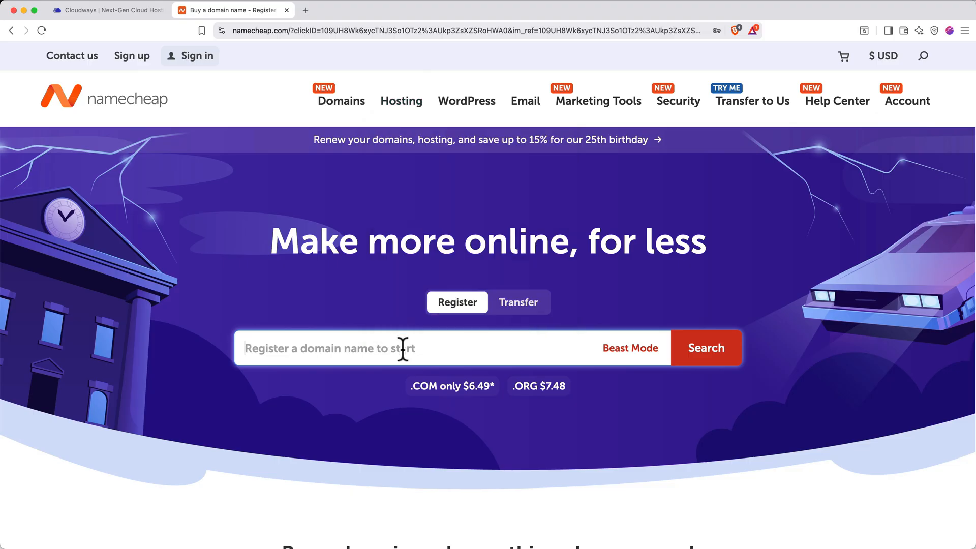
pyautogui.write('ma')
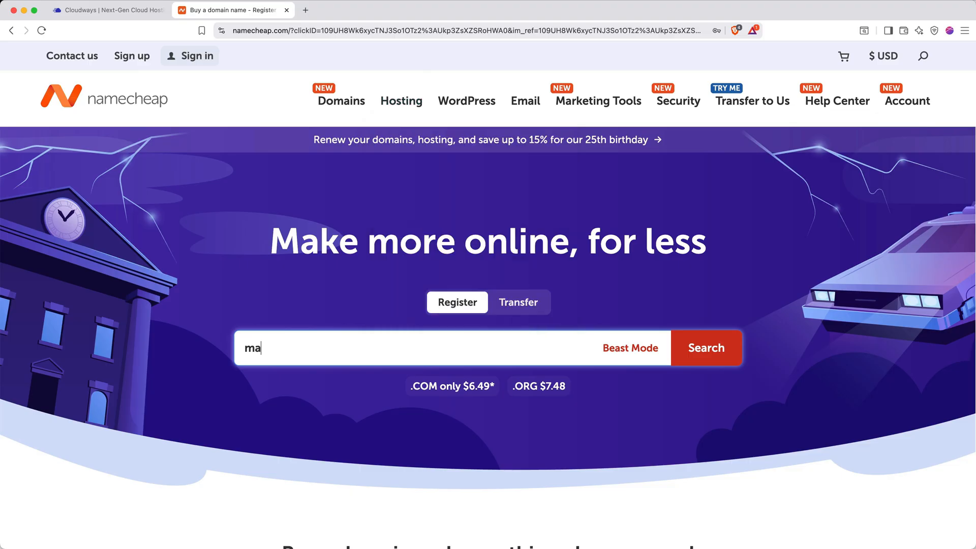
pyautogui.write('ttcwwpsite.com')
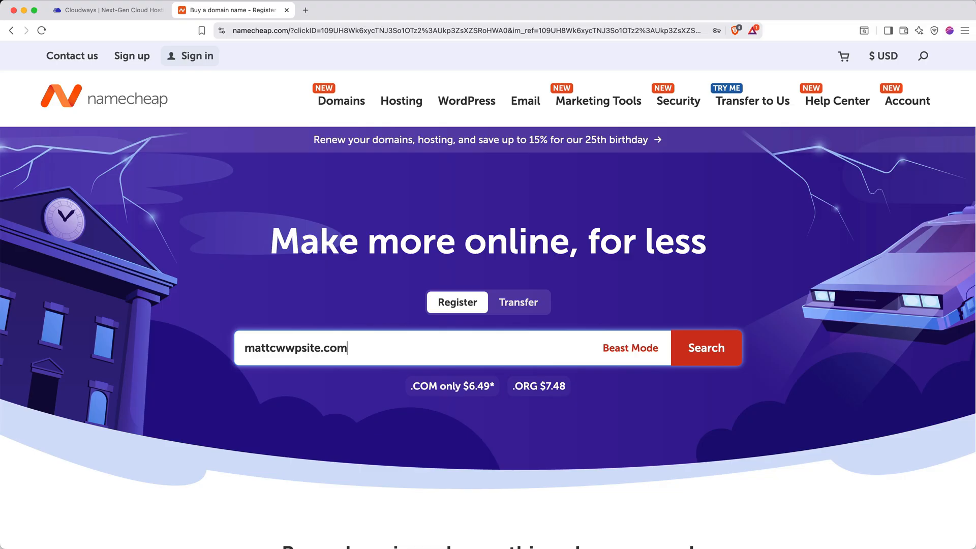
pyautogui.click(702, 347)
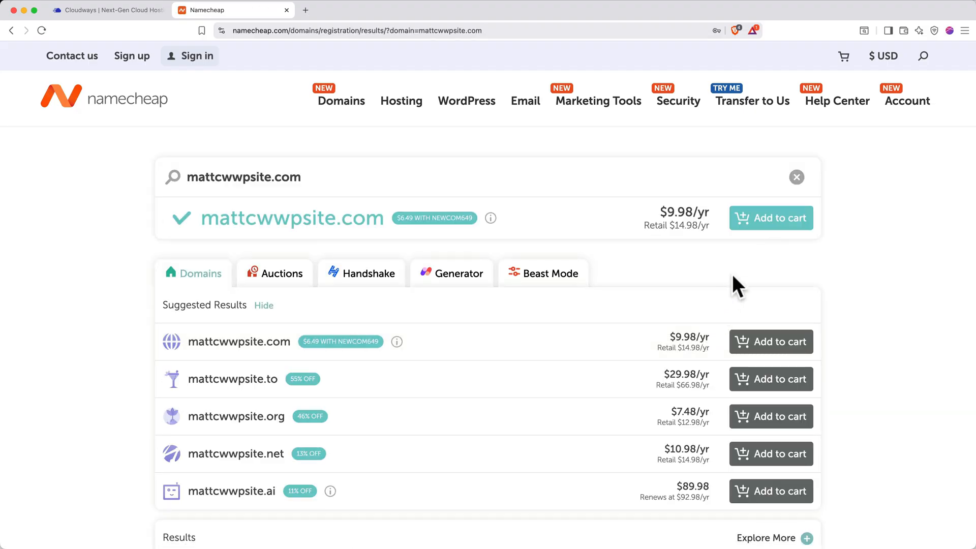
# - Add mattcwwpsite.com to the cart and proceed to checkout
pyautogui.click(764, 222)
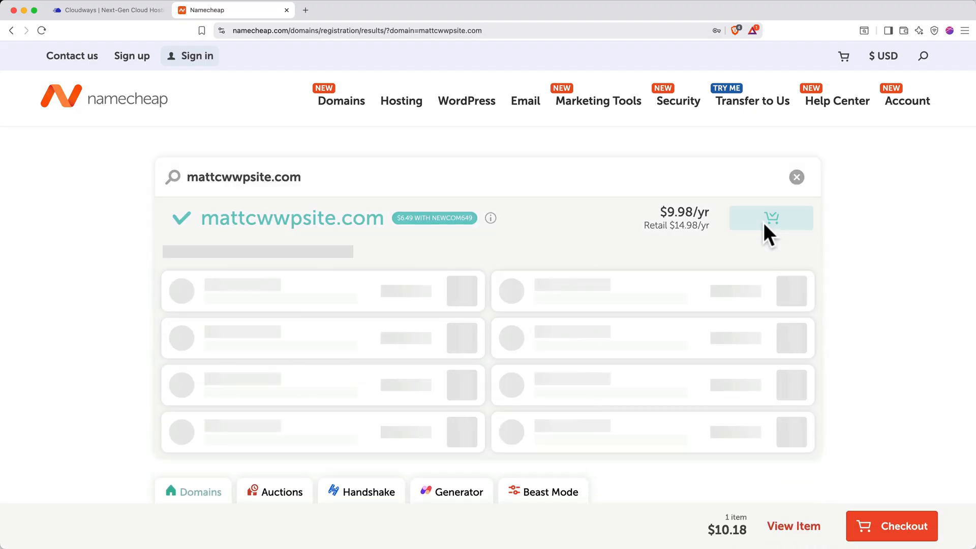
pyautogui.click(874, 519)
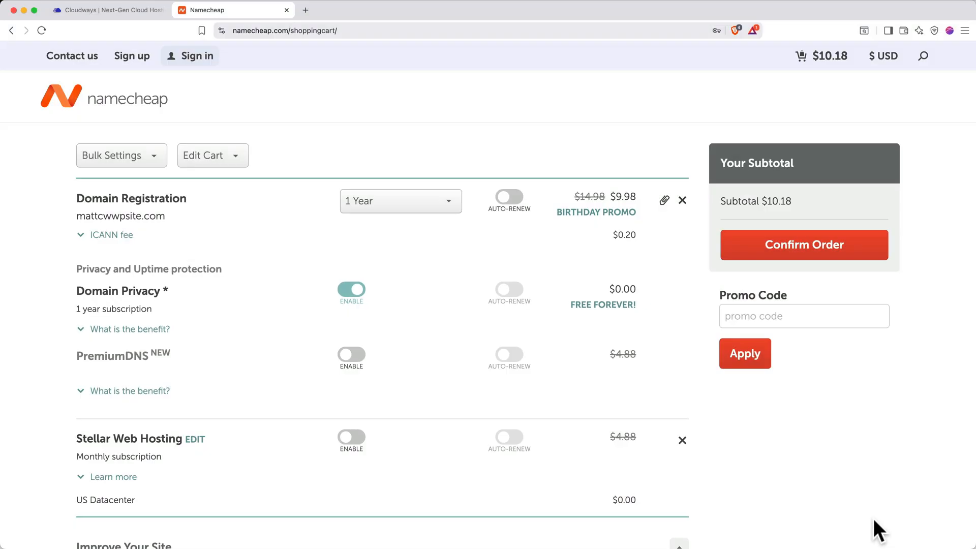
# - Review the cart's add-on offers and confirm the order for the domain registration
pyautogui.scroll(-3, 873, 520)
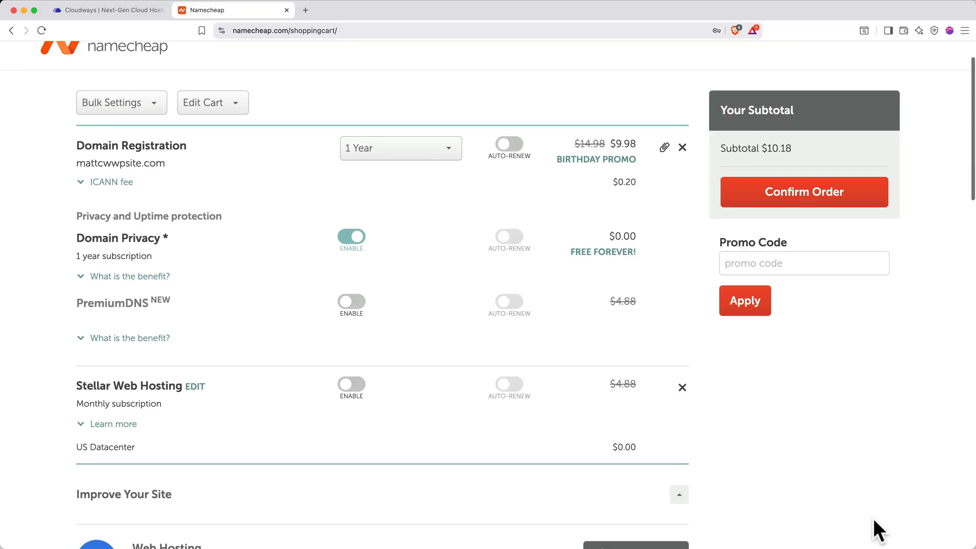
pyautogui.scroll(-5, 874, 520)
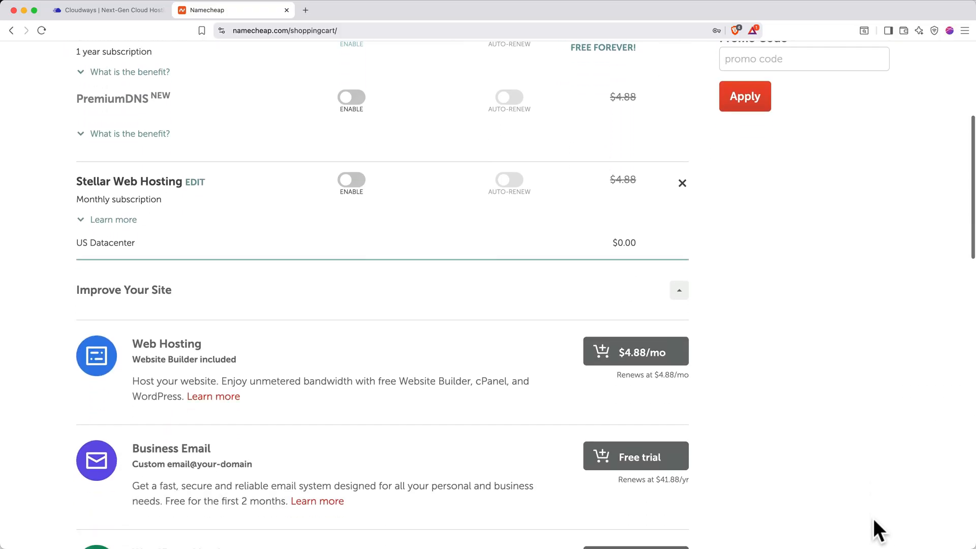
pyautogui.scroll(-2, 874, 520)
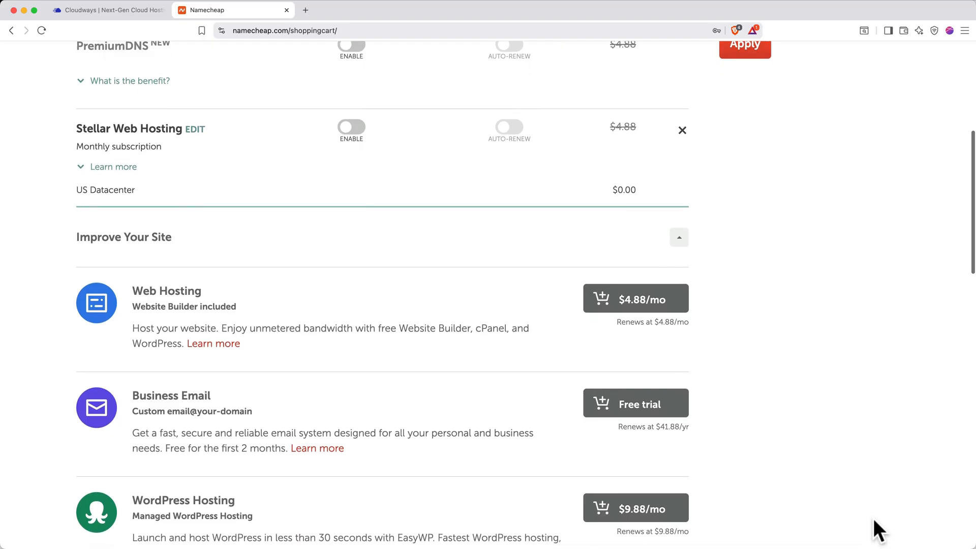
pyautogui.scroll(-5, 873, 520)
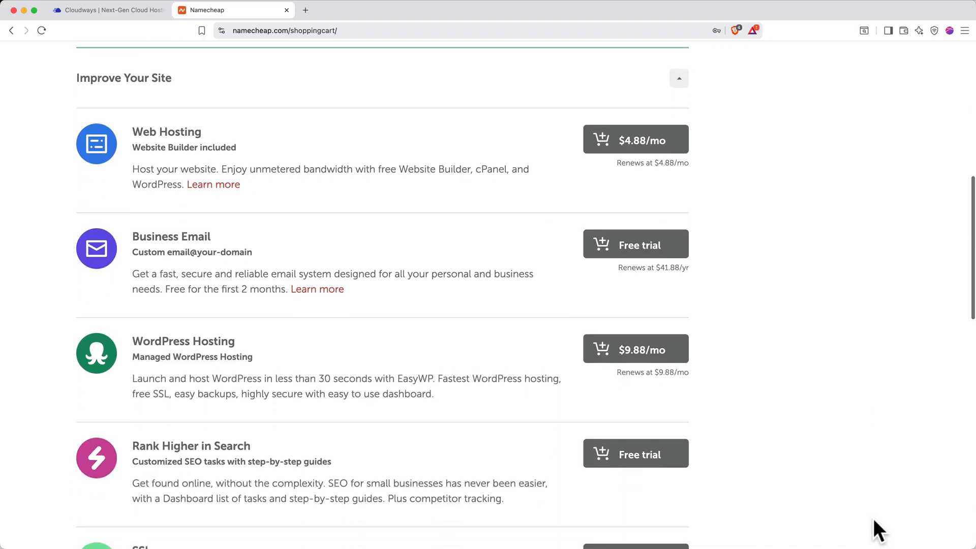
pyautogui.scroll(-2, 874, 520)
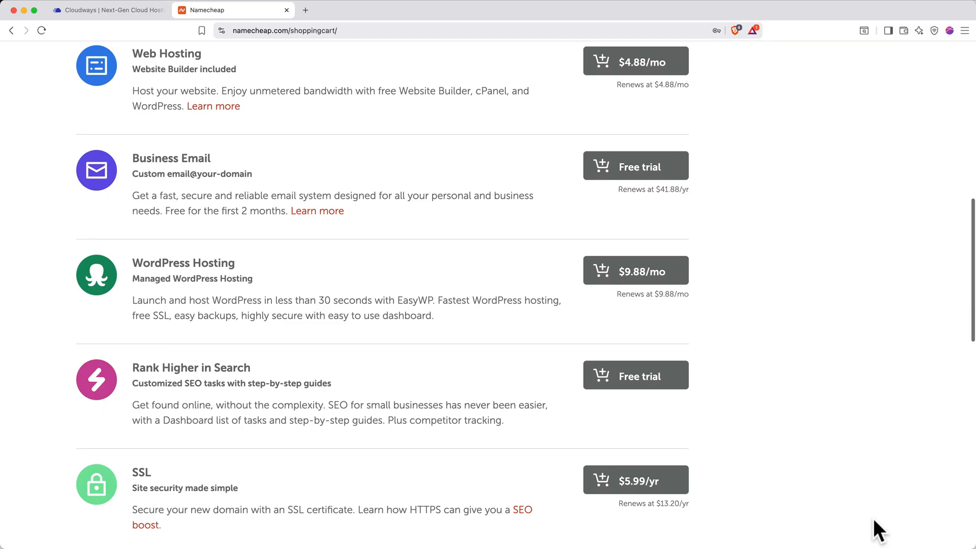
pyautogui.scroll(-6, 874, 521)
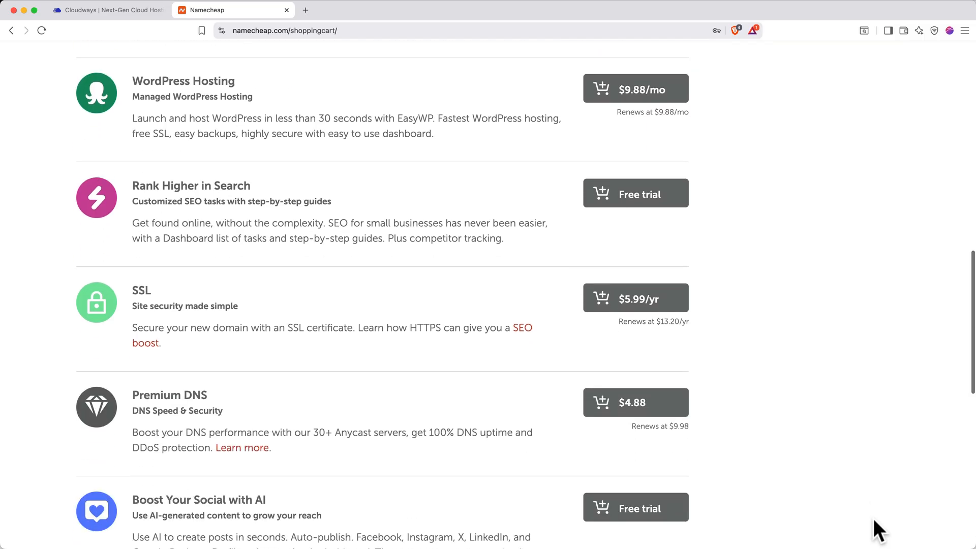
pyautogui.scroll(-2, 874, 520)
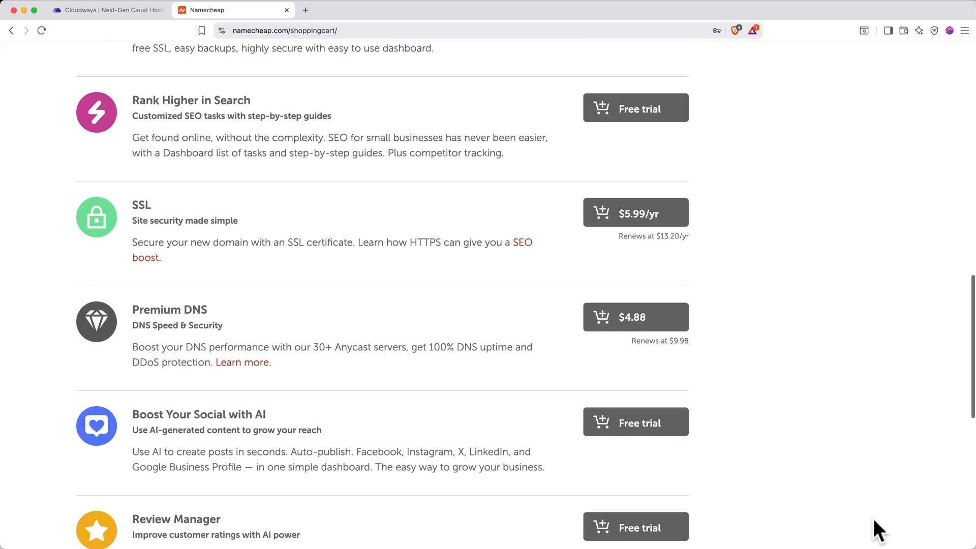
pyautogui.scroll(-5, 873, 517)
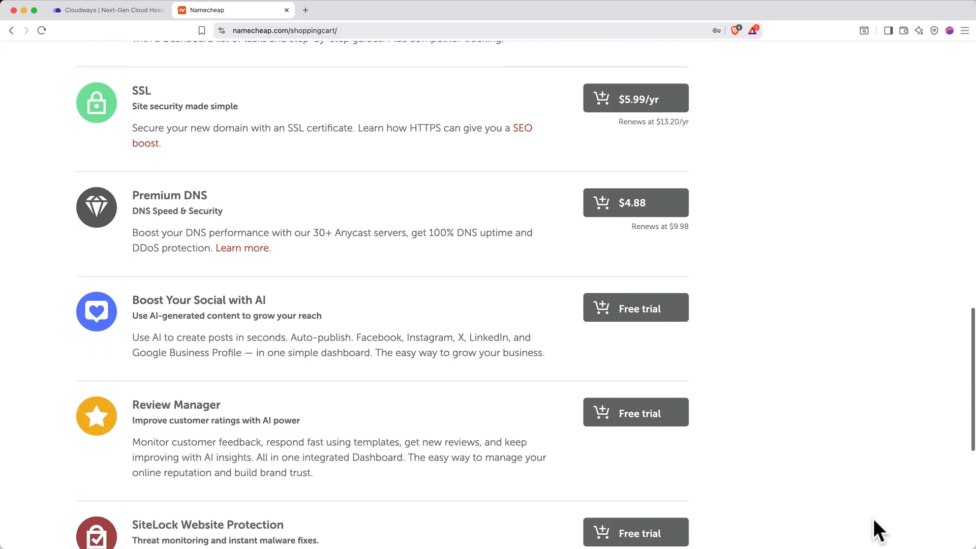
pyautogui.scroll(-3, 873, 516)
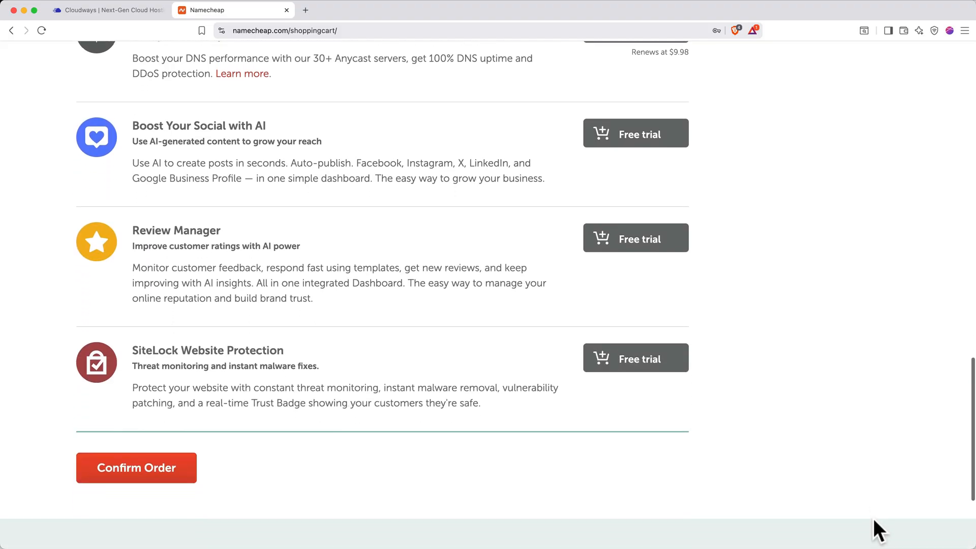
pyautogui.scroll(-1, 873, 518)
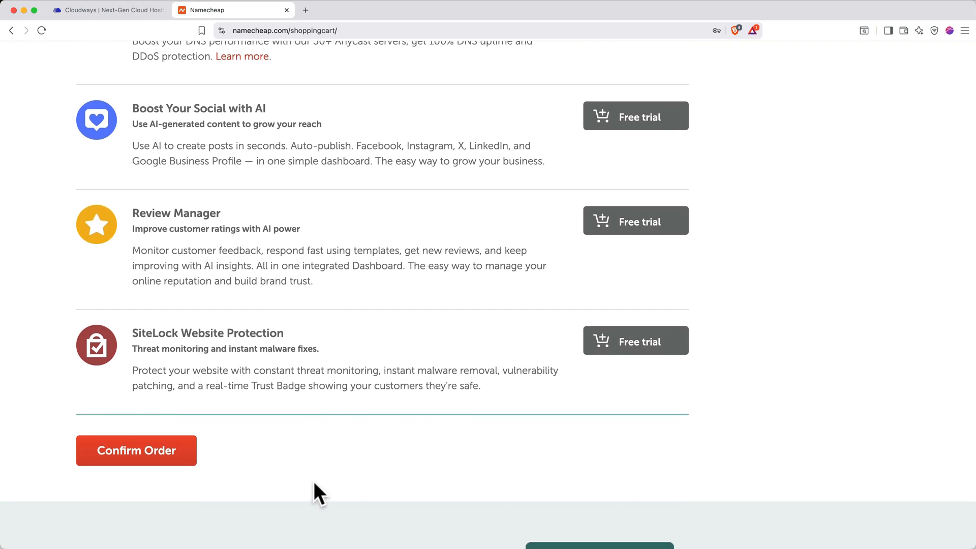
pyautogui.click(164, 455)
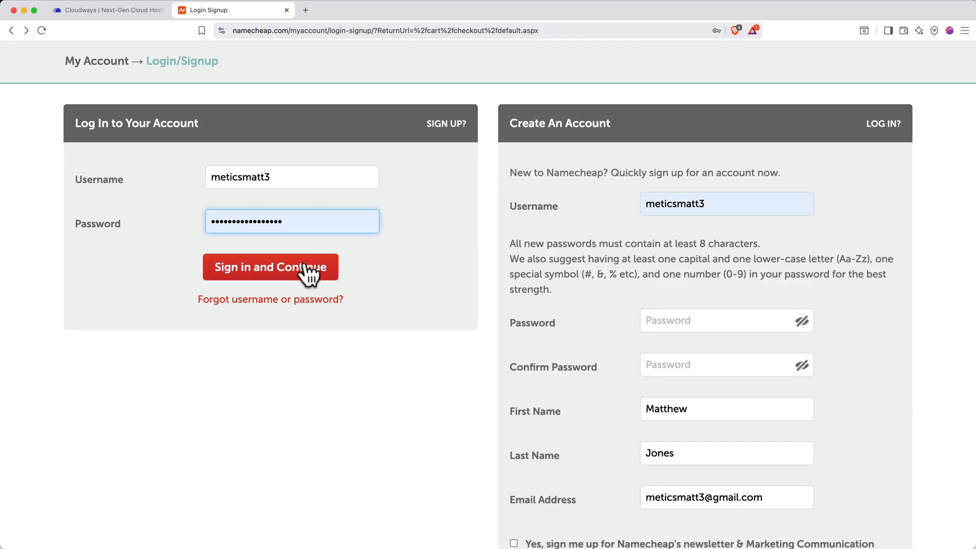
# - Sign in to the Namecheap account and pay for the order using the default account card
pyautogui.click(302, 269)
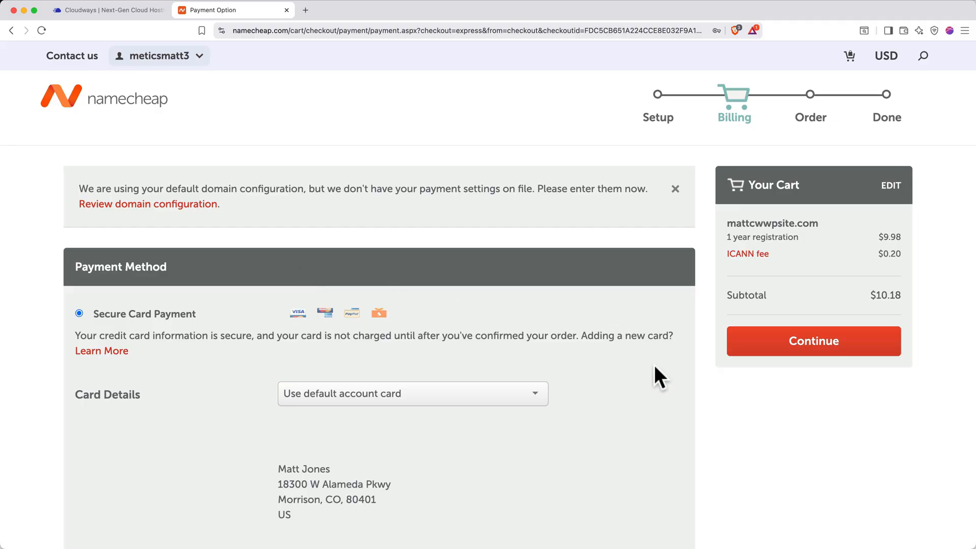
pyautogui.click(767, 352)
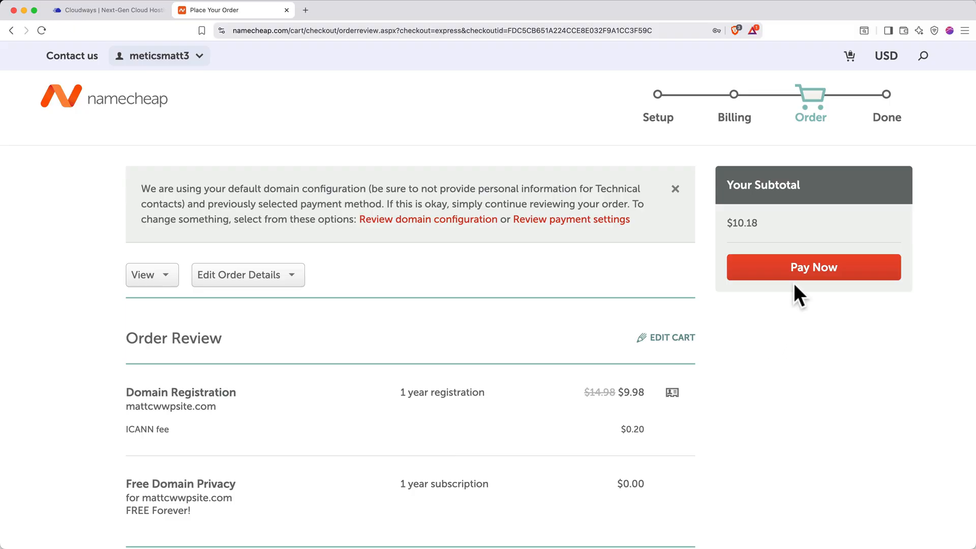
pyautogui.click(795, 276)
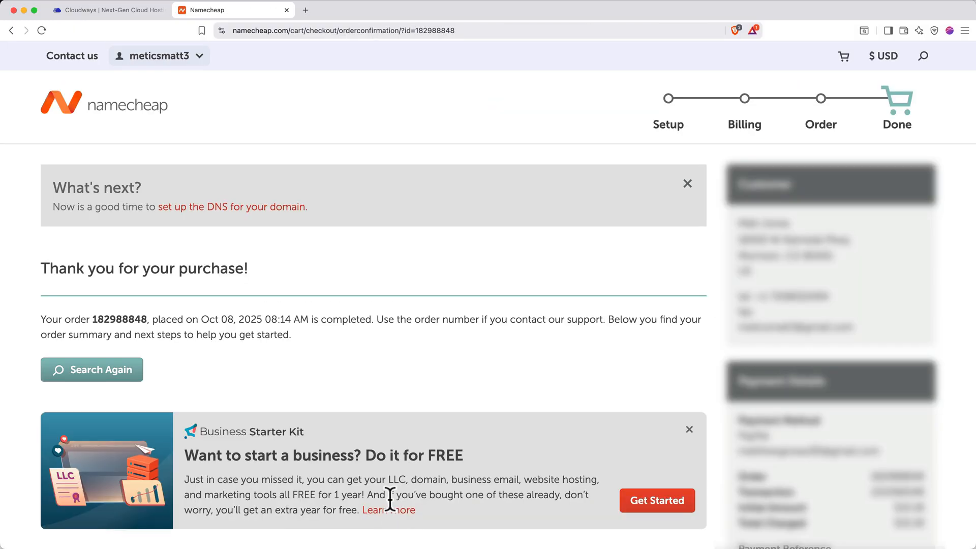
# - Open the purchased domain's management page and switch to its Advanced DNS settings
pyautogui.scroll(-10, 228, 233)
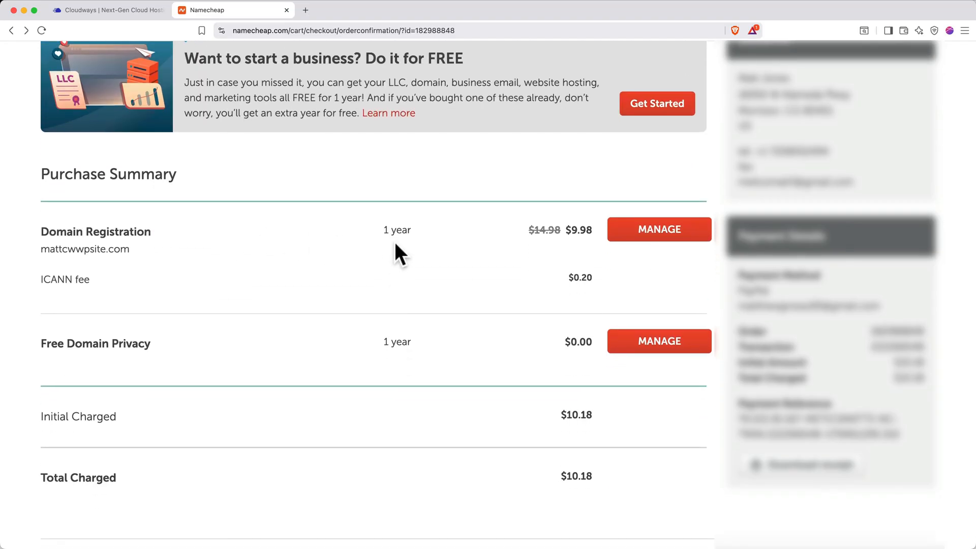
pyautogui.click(641, 239)
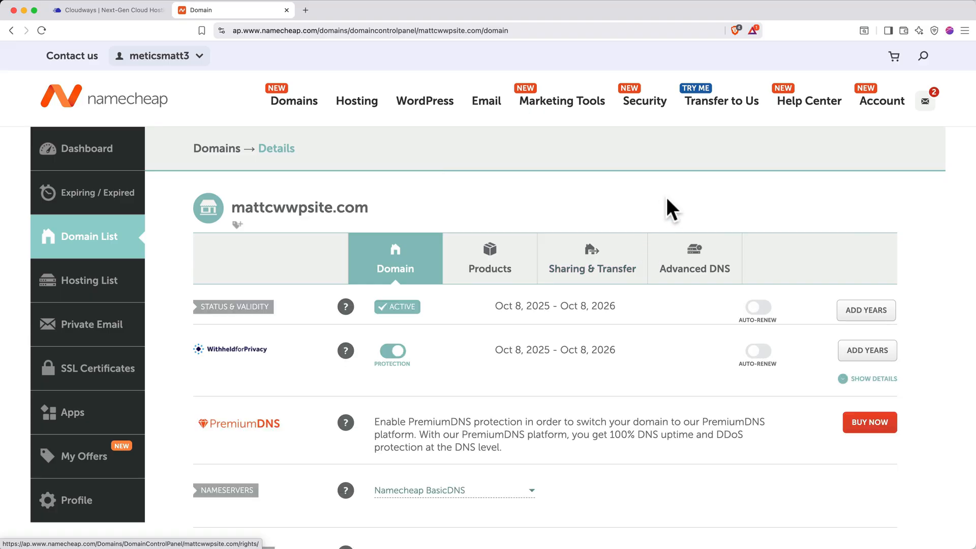
pyautogui.click(702, 274)
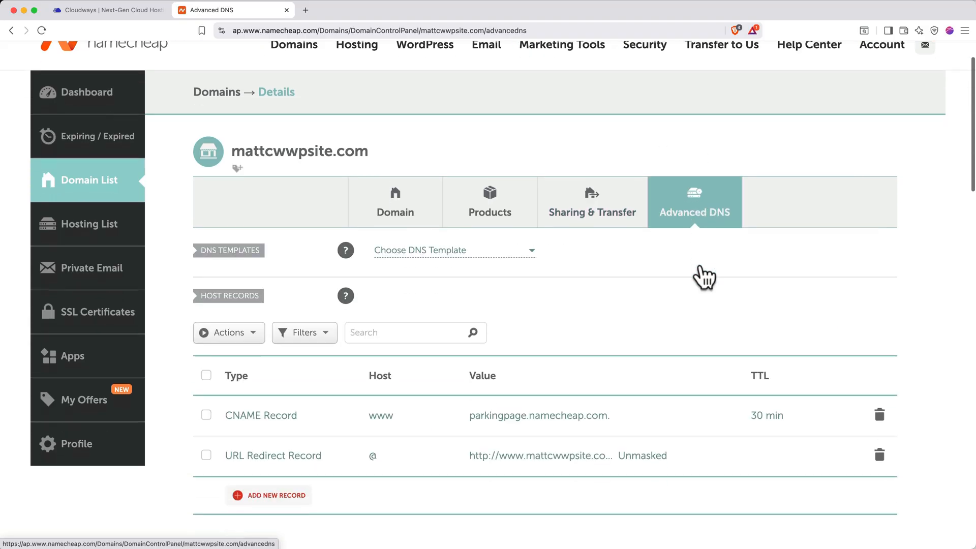
# - Delete the existing CNAME and URL Redirect host records from the domain's DNS
pyautogui.click(880, 319)
pyautogui.click(822, 374)
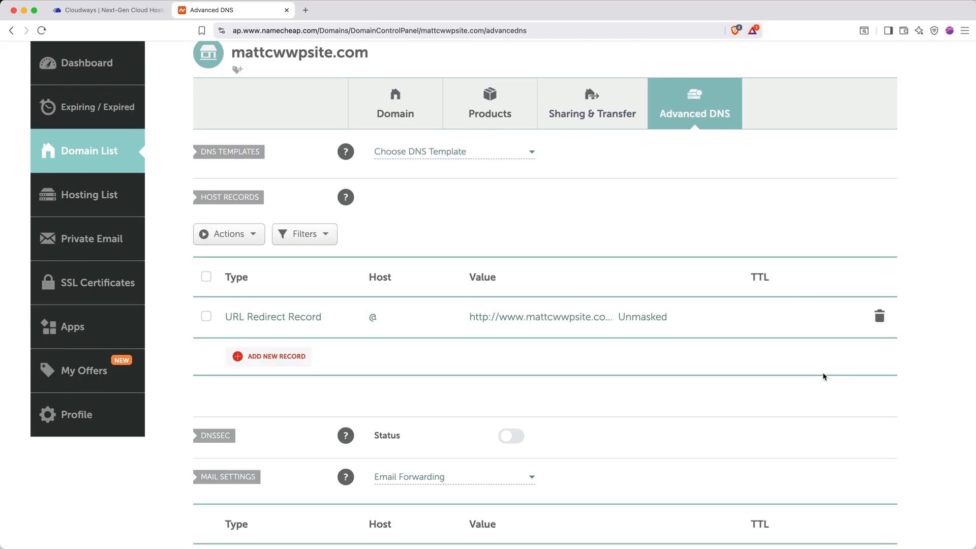
pyautogui.click(880, 316)
pyautogui.click(821, 375)
# - Copy the public IP address from Matt Server's master credentials
pyautogui.click(152, 8)
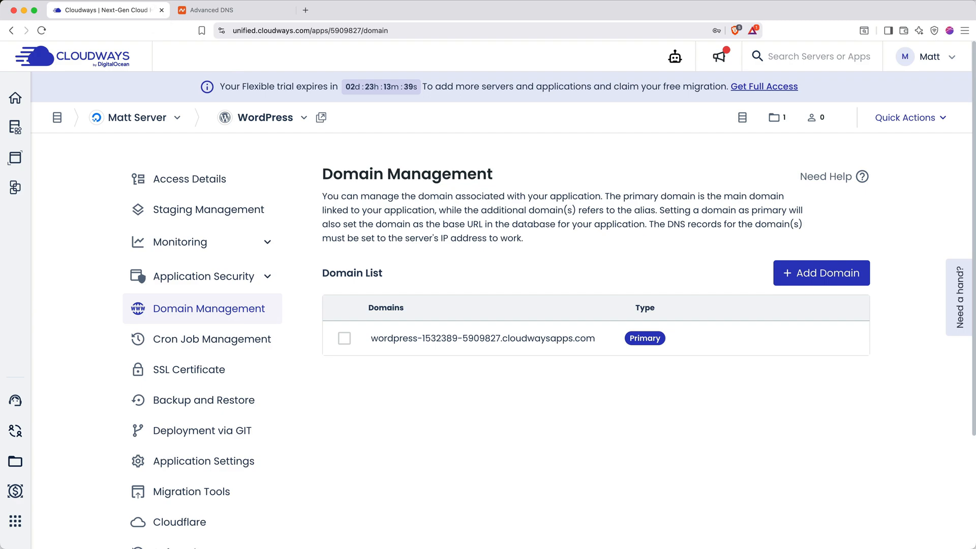
pyautogui.click(57, 118)
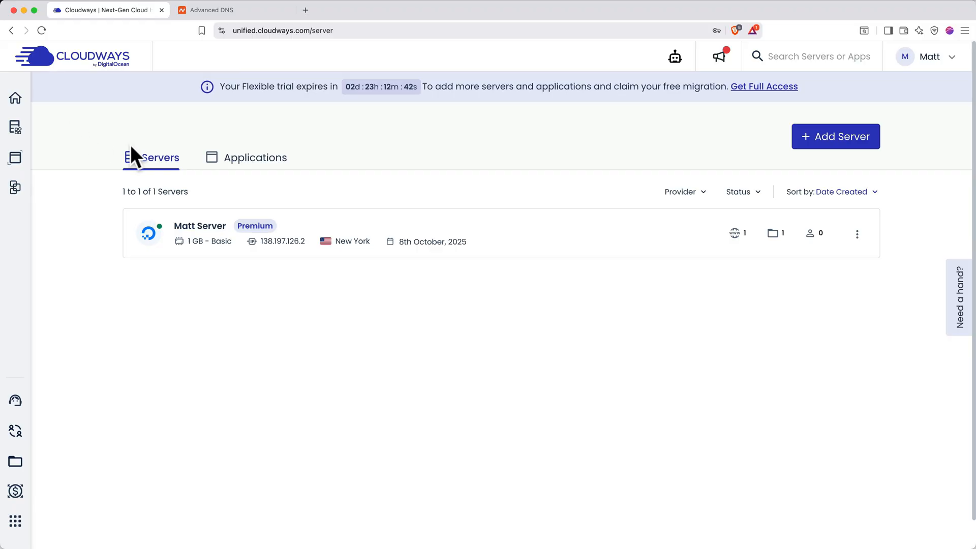
pyautogui.click(353, 230)
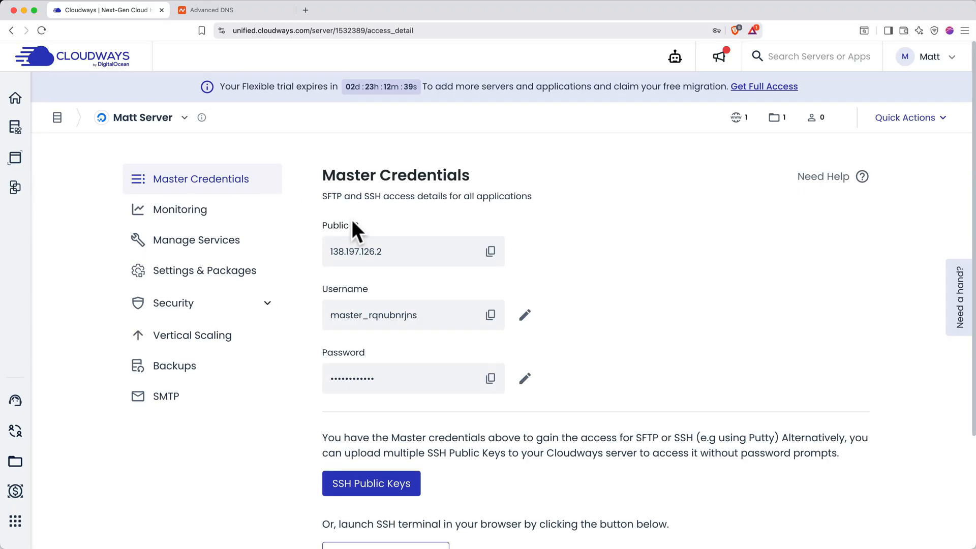
pyautogui.click(489, 258)
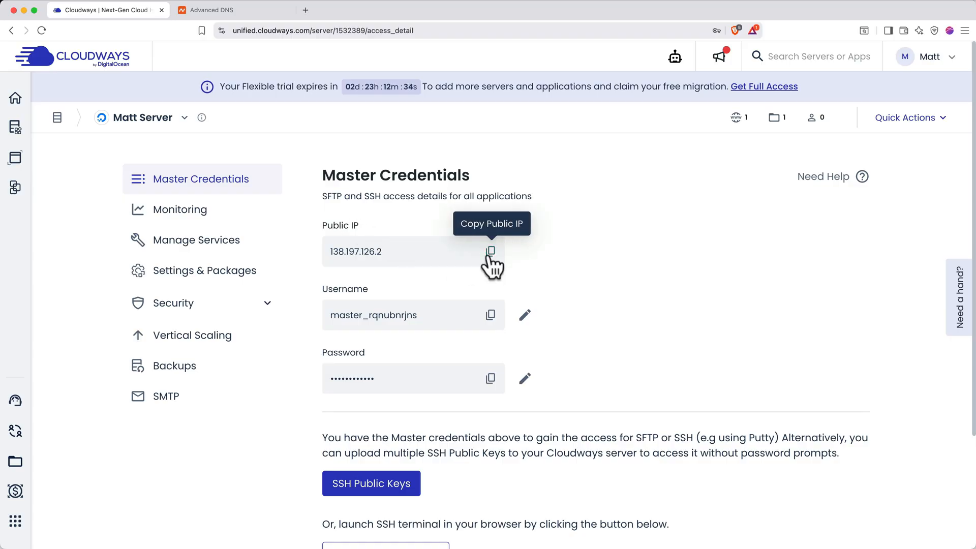
# - Add an A record with host @ pointing to the server IP 138.197.126.2 and save it
pyautogui.click(226, 12)
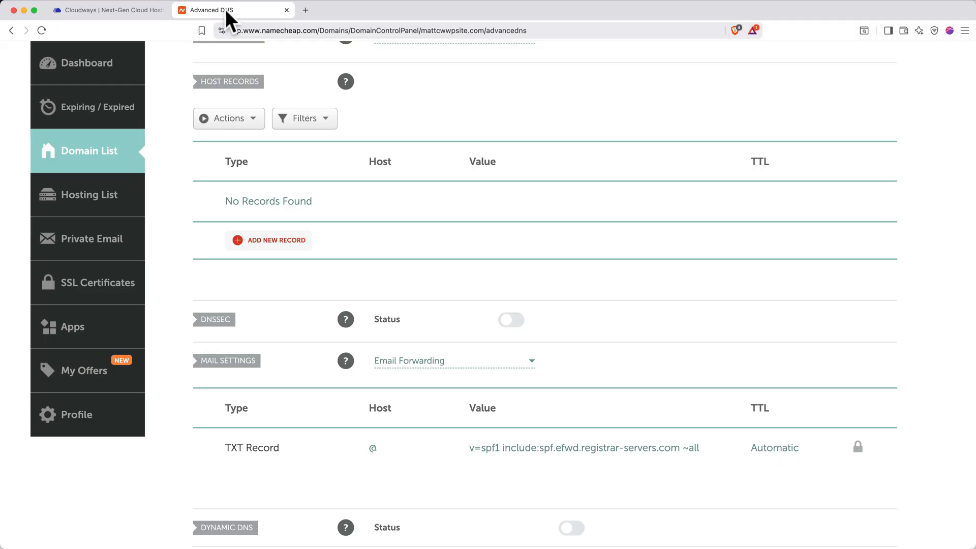
pyautogui.click(270, 240)
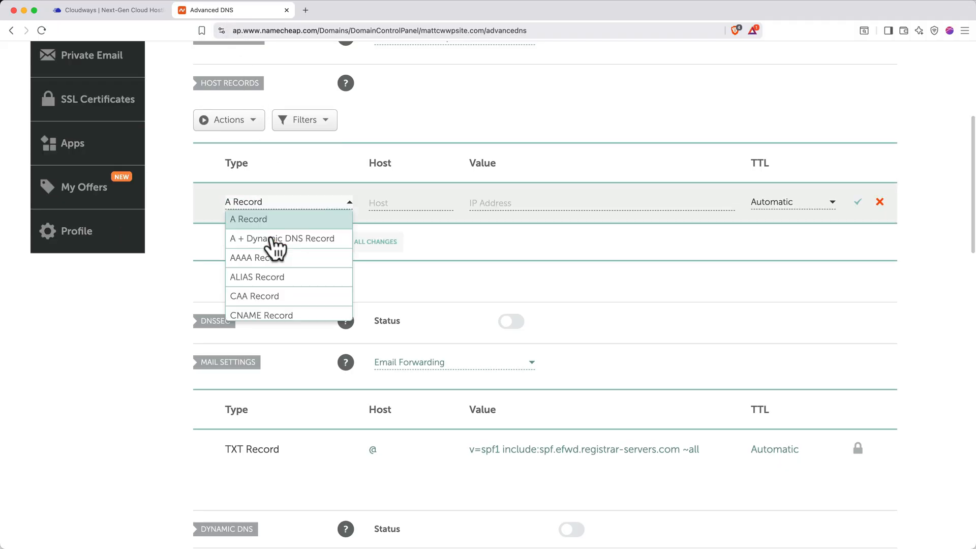
pyautogui.click(266, 221)
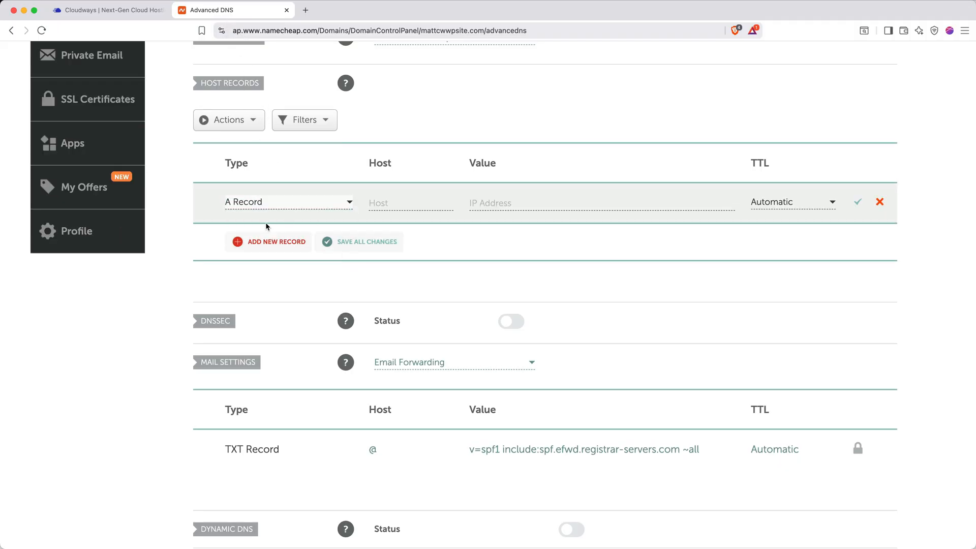
pyautogui.click(386, 209)
pyautogui.write('@')
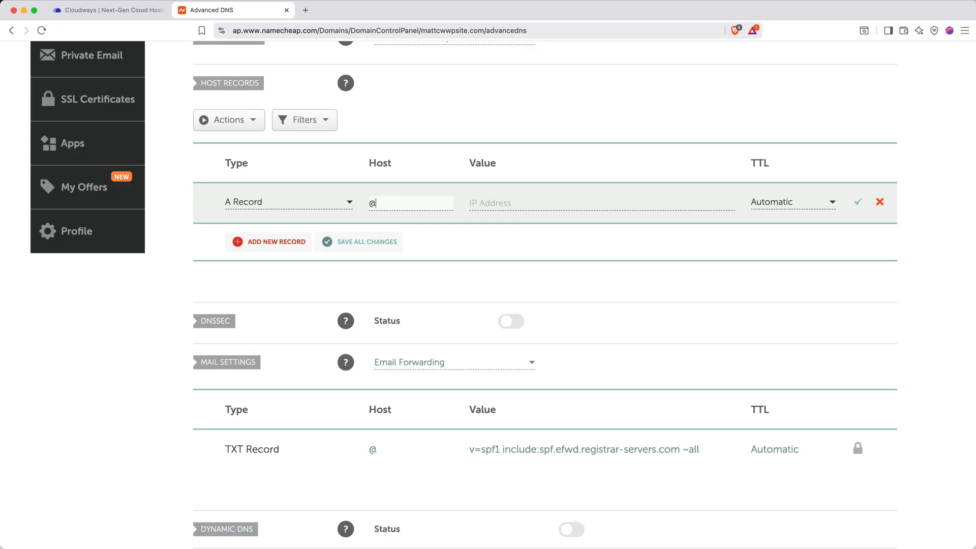
pyautogui.press('Tab')
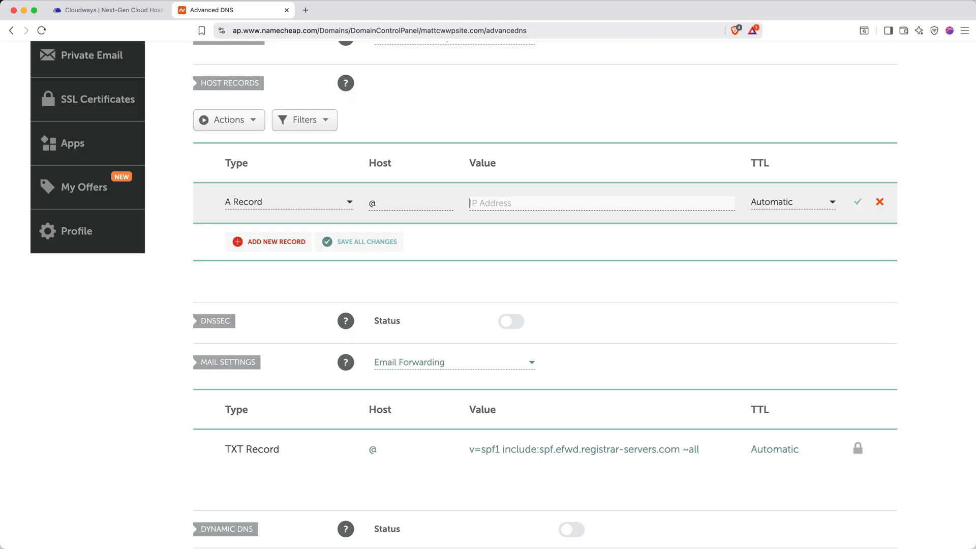
pyautogui.press('super+v')
pyautogui.click(859, 203)
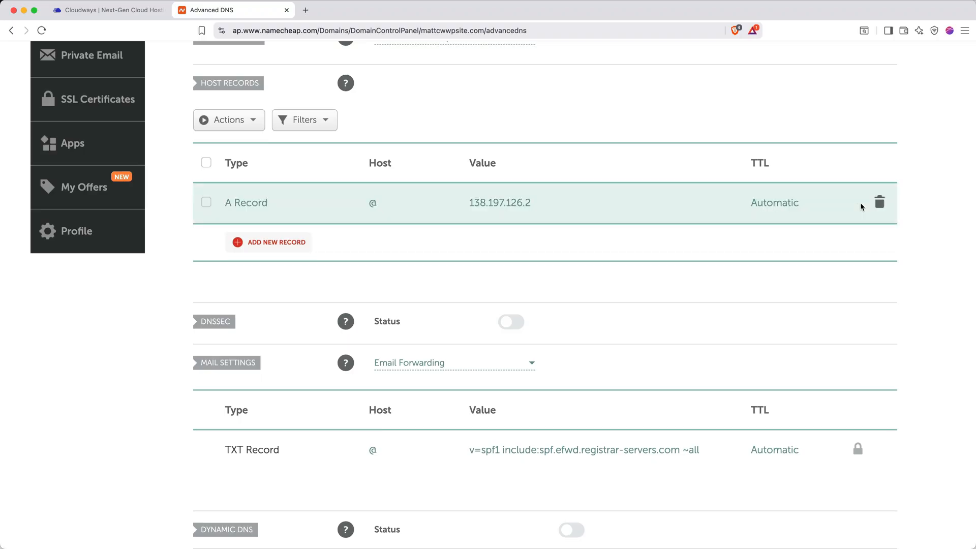
# - Add a CNAME record with host www targeting mattcwwpsite.com and save it
pyautogui.click(301, 247)
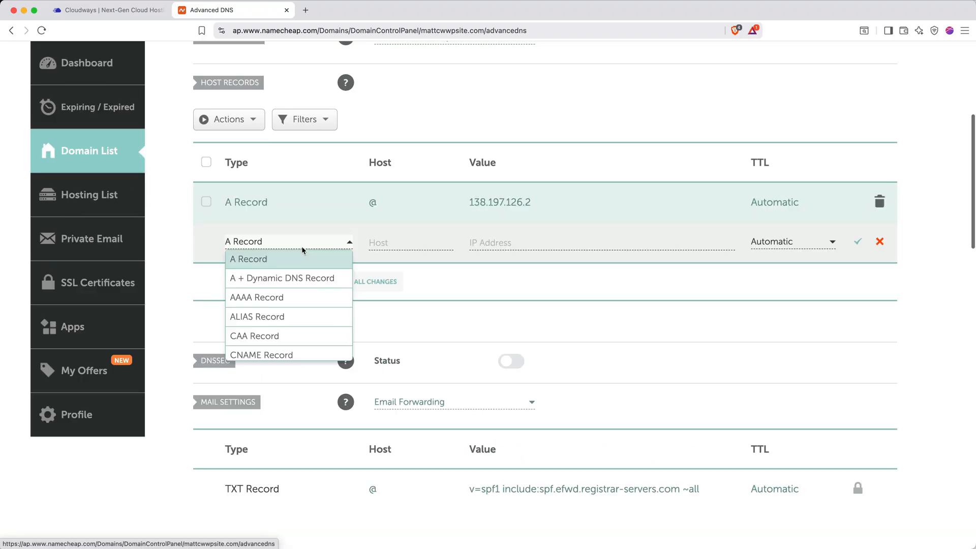
pyautogui.click(277, 355)
pyautogui.click(388, 243)
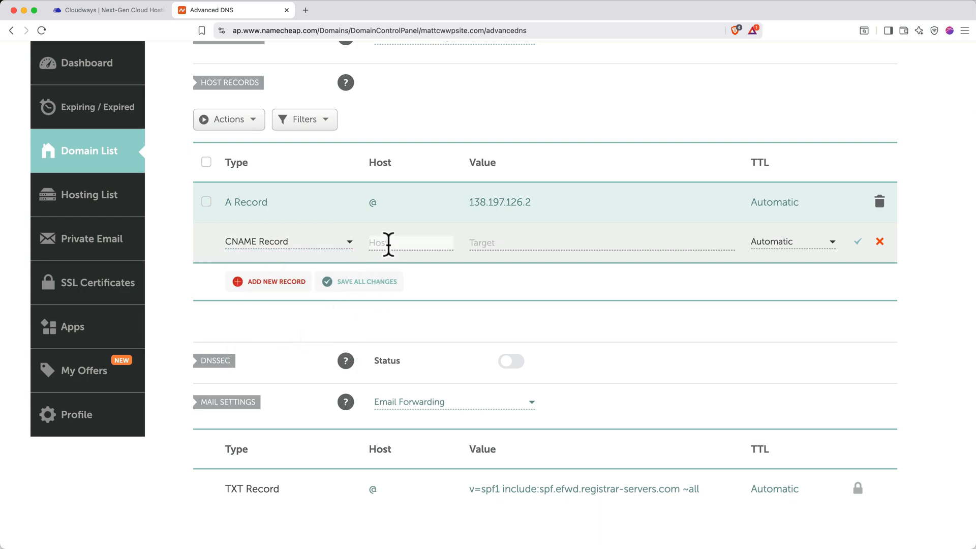
pyautogui.write('www')
pyautogui.press('Tab')
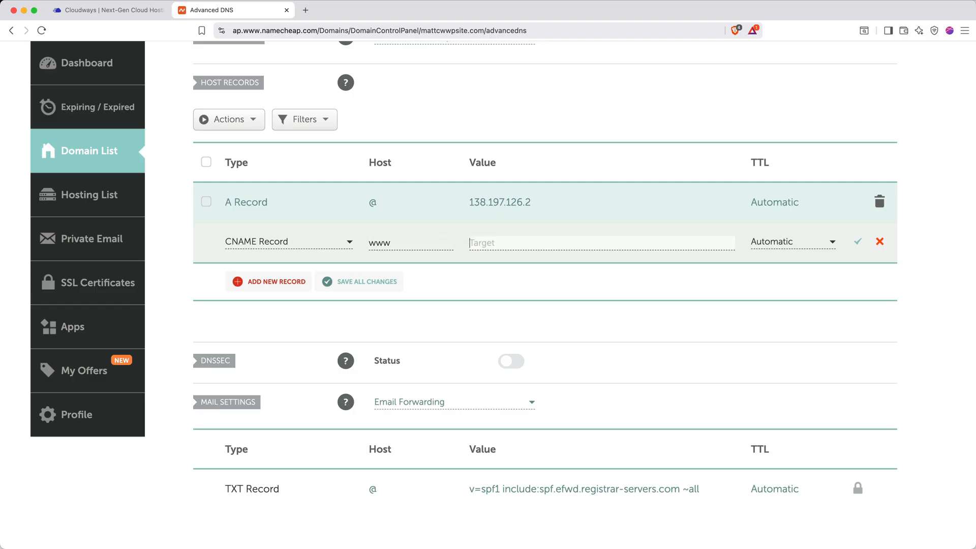
pyautogui.write('mattcwwpsite.com')
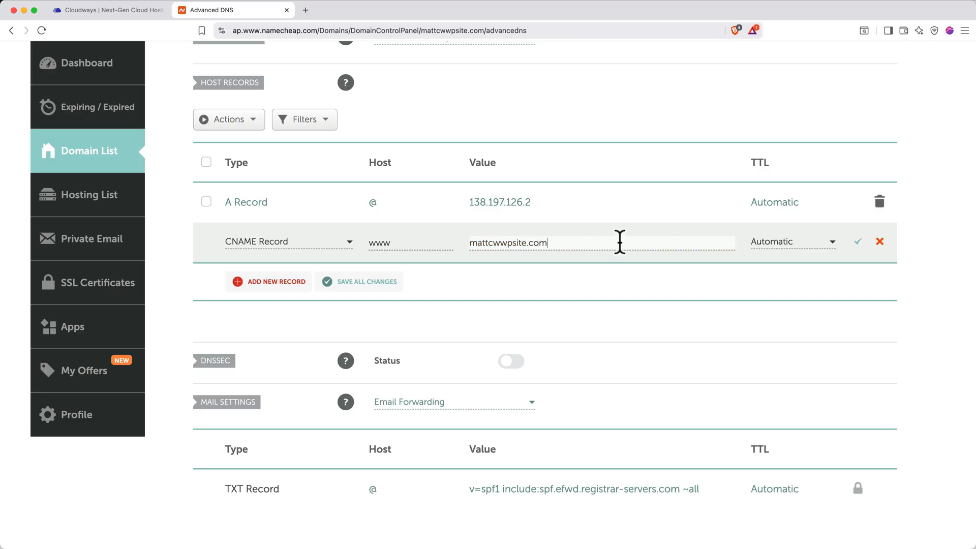
pyautogui.click(858, 243)
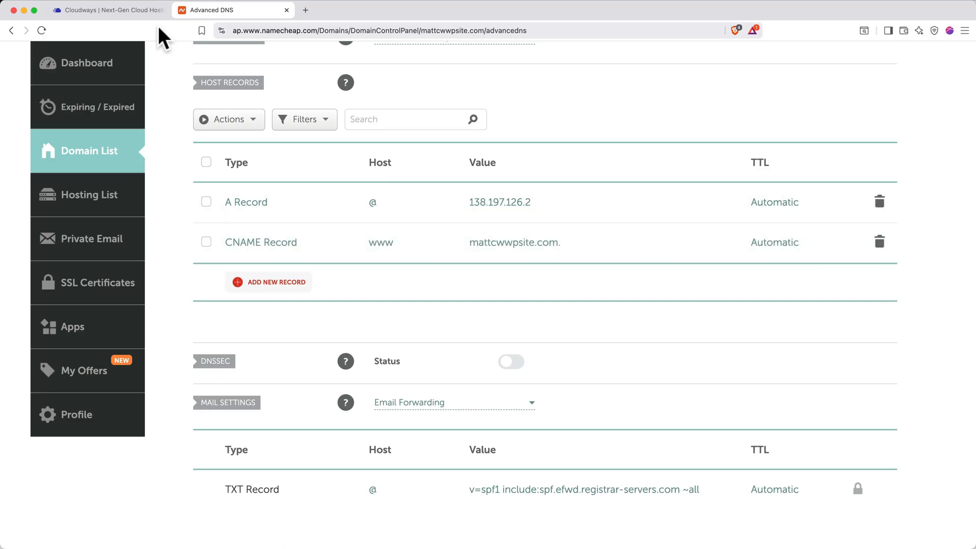
# - Add mattcwwpsite.com as a domain to the WordPress application's domain management
pyautogui.click(145, 11)
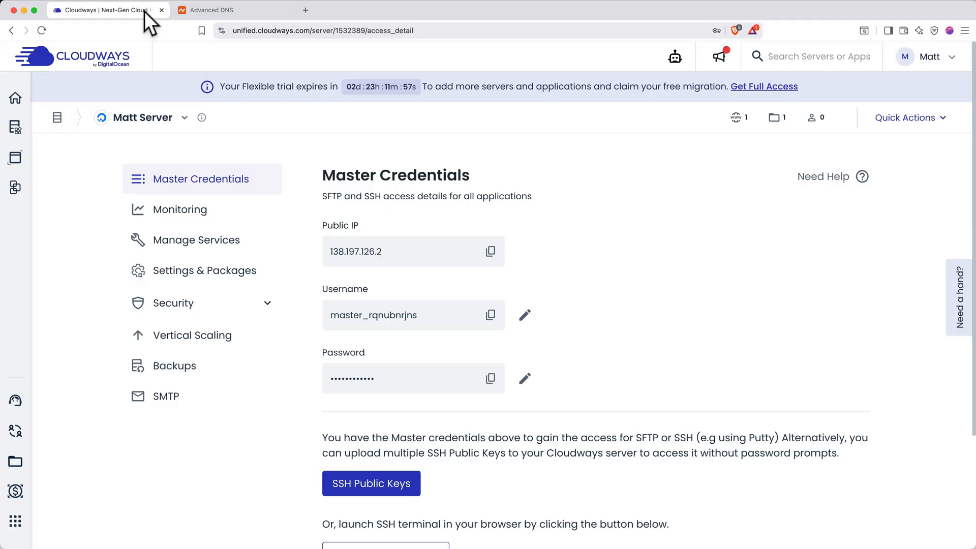
pyautogui.click(737, 118)
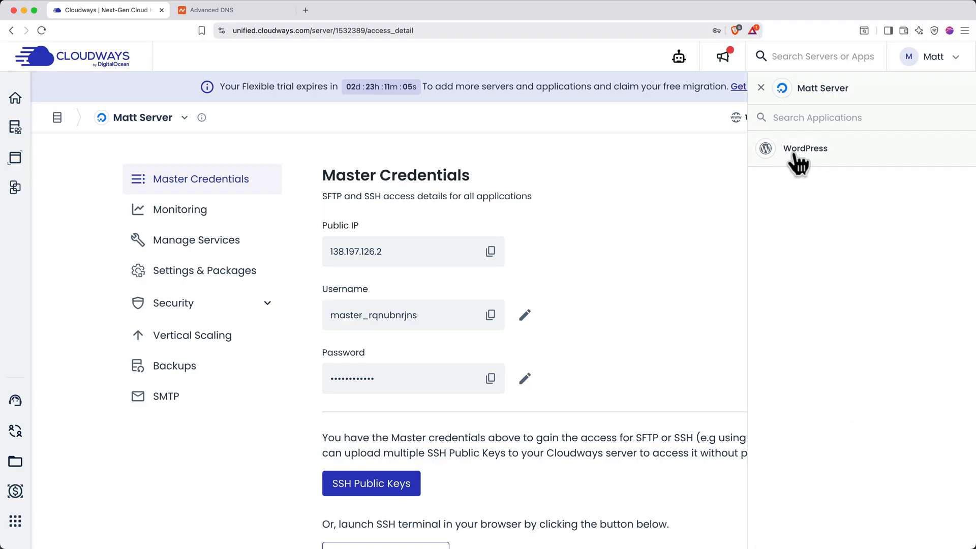
pyautogui.click(795, 150)
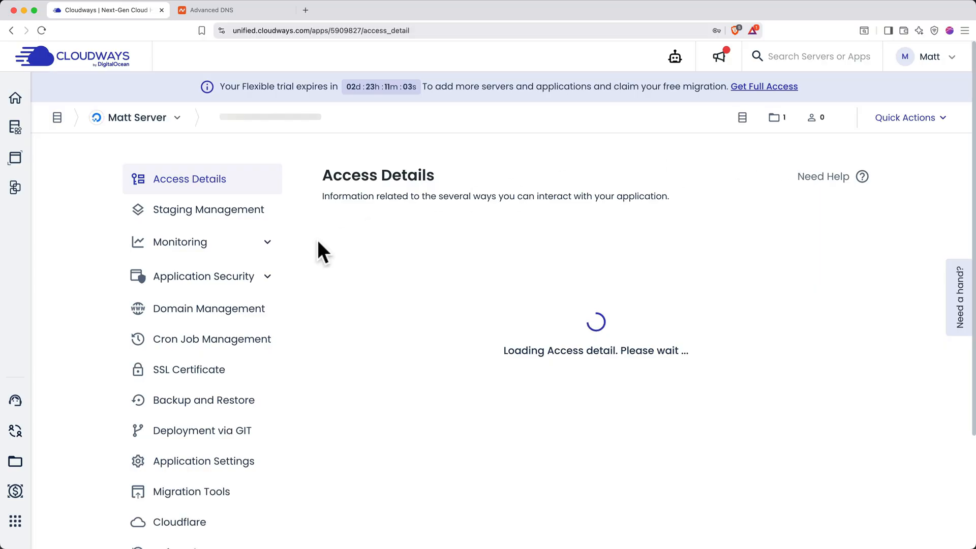
pyautogui.click(224, 311)
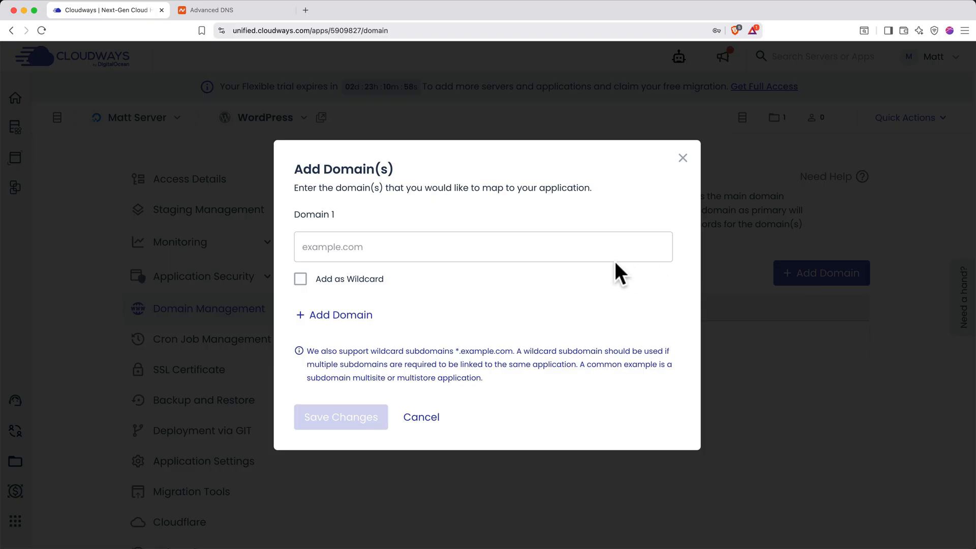
pyautogui.click(578, 249)
pyautogui.write('mattcwwpsite.com')
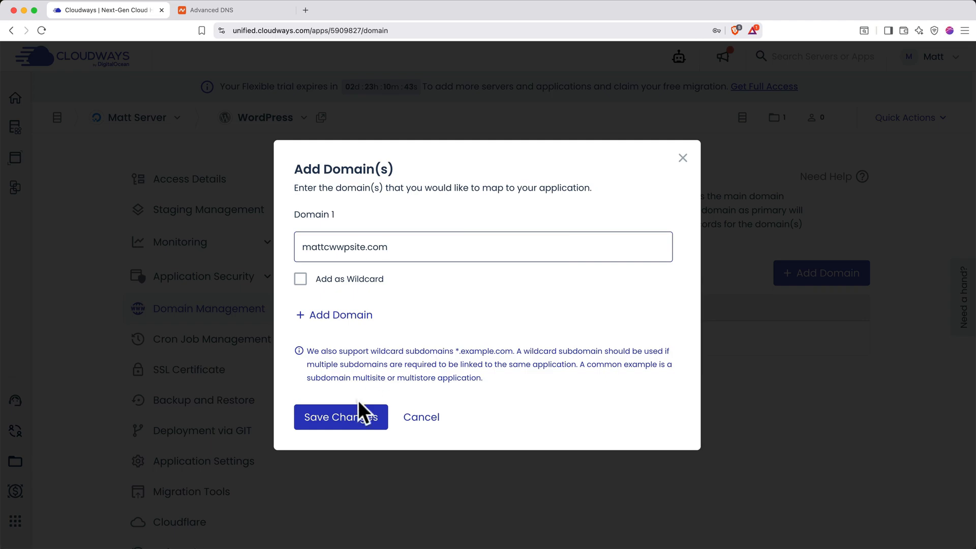
pyautogui.click(353, 414)
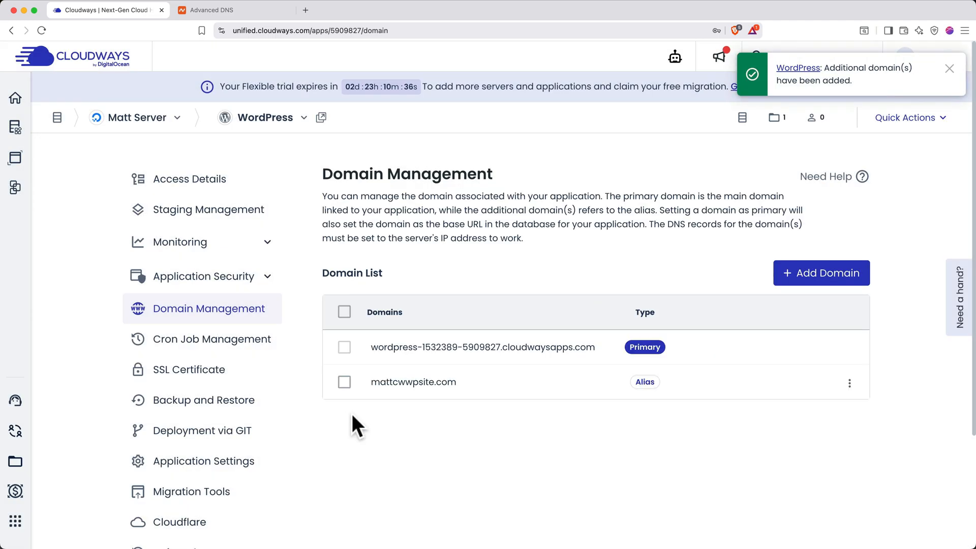
# - Make mattcwwpsite.com the application's primary domain
pyautogui.click(849, 385)
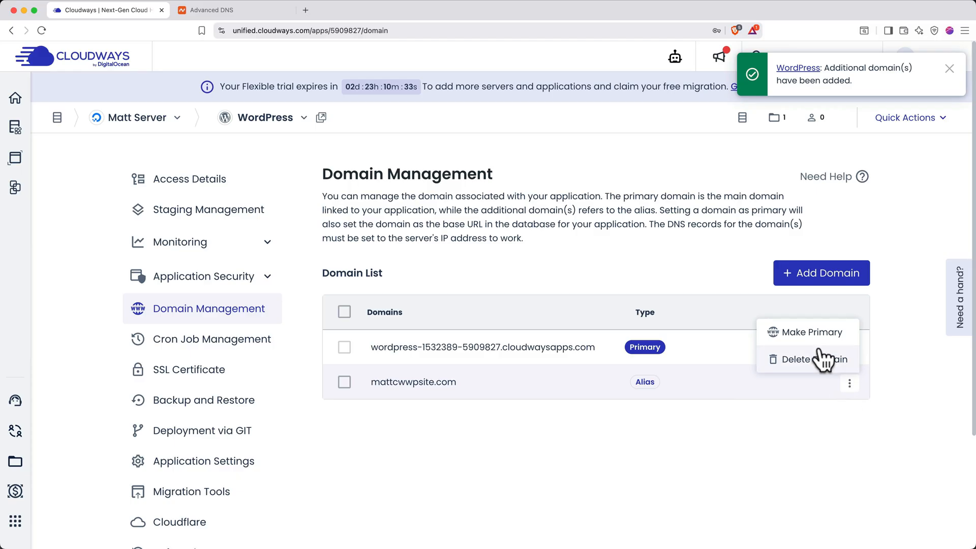
pyautogui.click(812, 336)
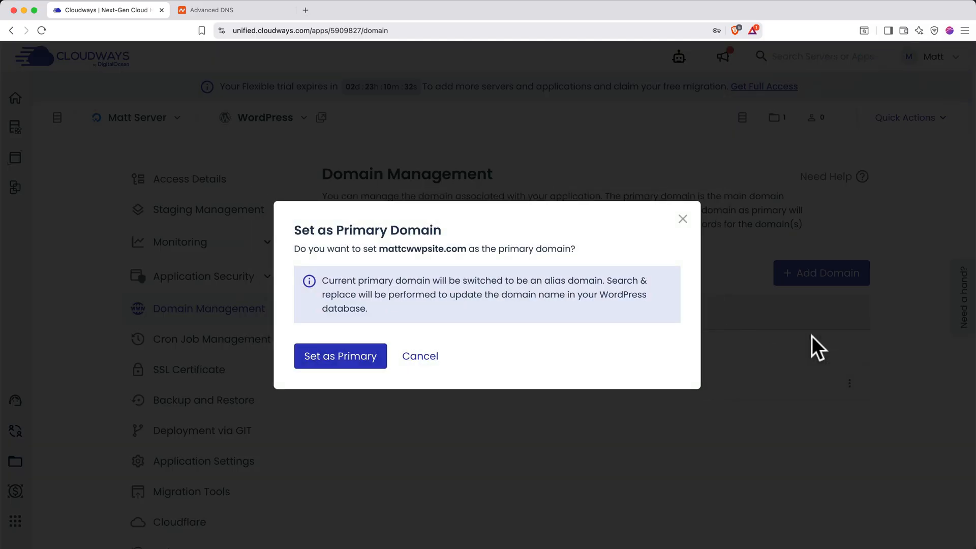
pyautogui.click(362, 357)
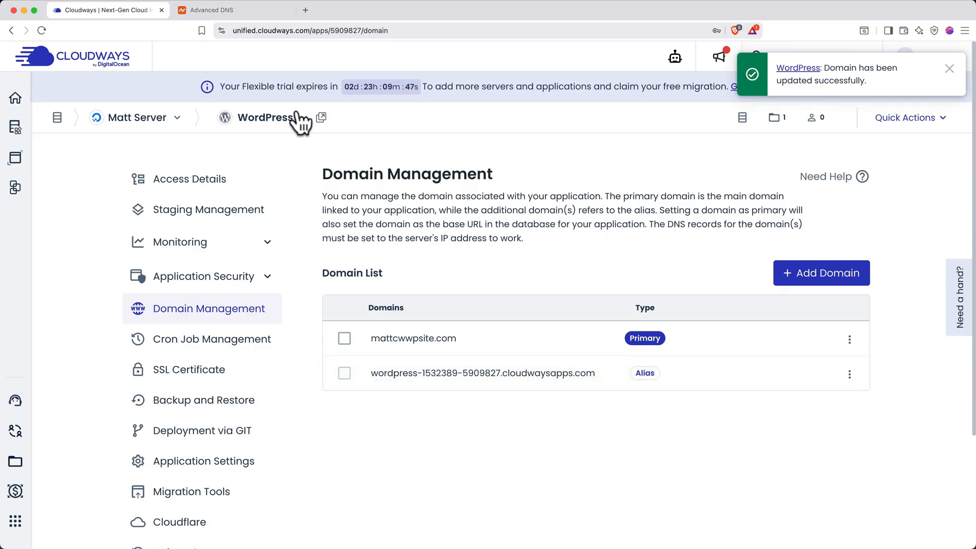
# - Open mattcwwpsite.com in a new tab to check whether the site loads, then close that tab
pyautogui.click(305, 9)
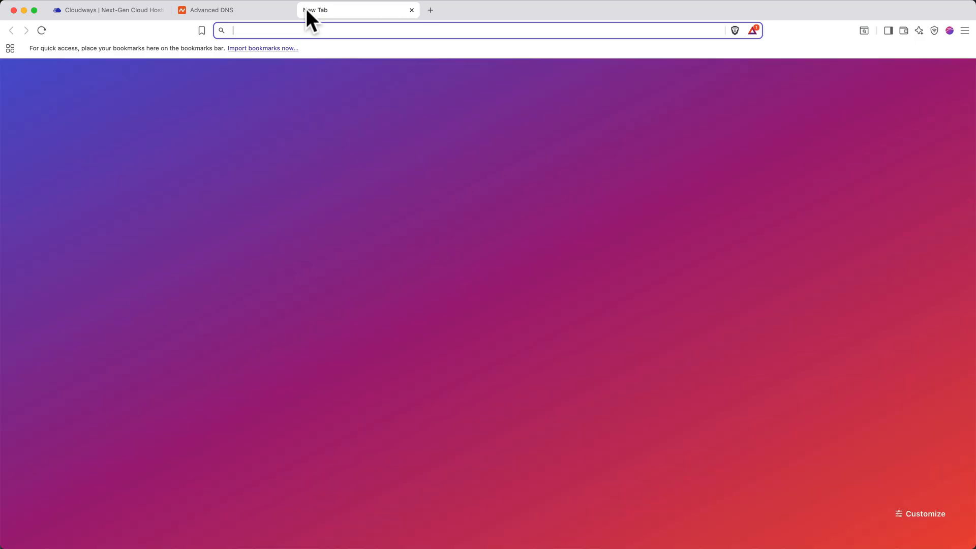
pyautogui.write('mattcwwpsite.com')
pyautogui.press('Return')
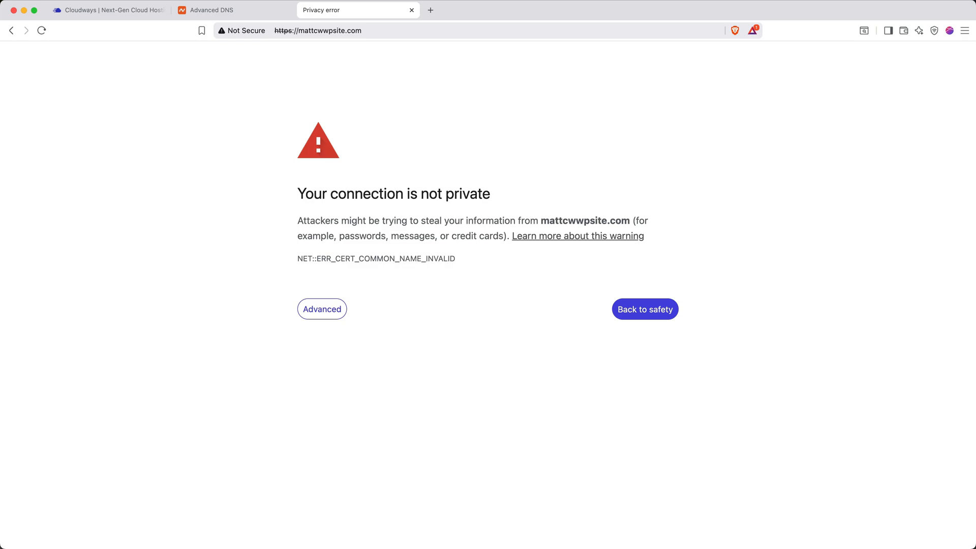
pyautogui.click(412, 10)
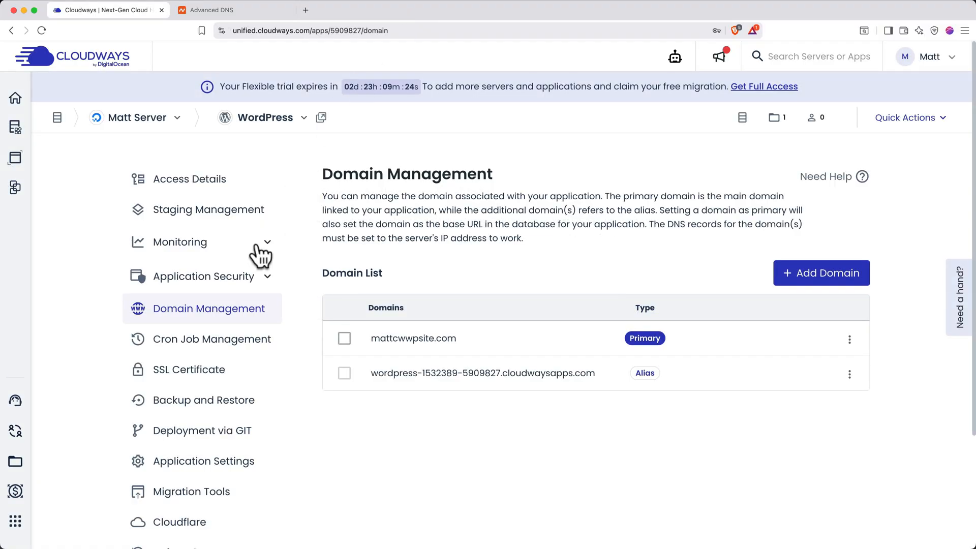
# - Install a Let's Encrypt SSL certificate for mattcwwpsite.com, entering the account email address
pyautogui.click(210, 376)
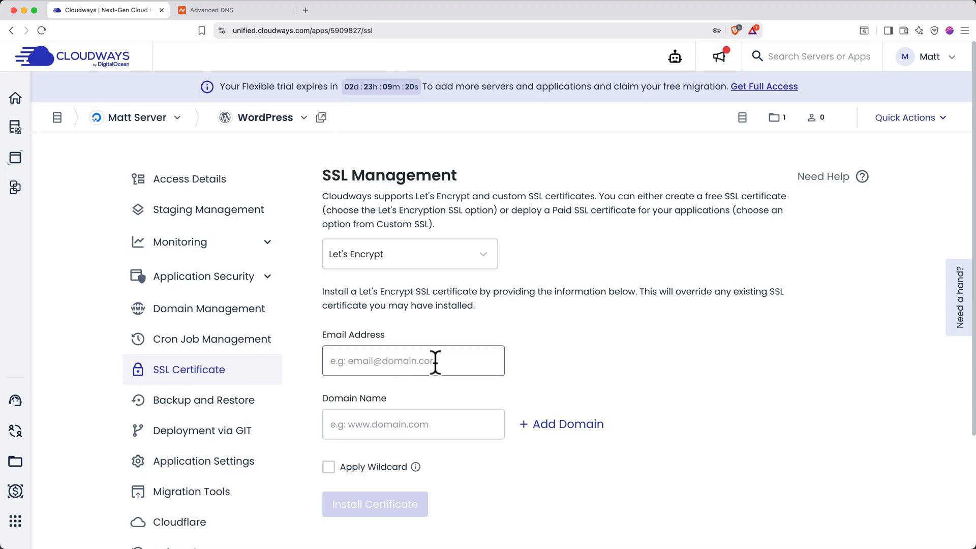
pyautogui.press('super+v')
pyautogui.press('Tab')
pyautogui.write('mattcwwpsite.com')
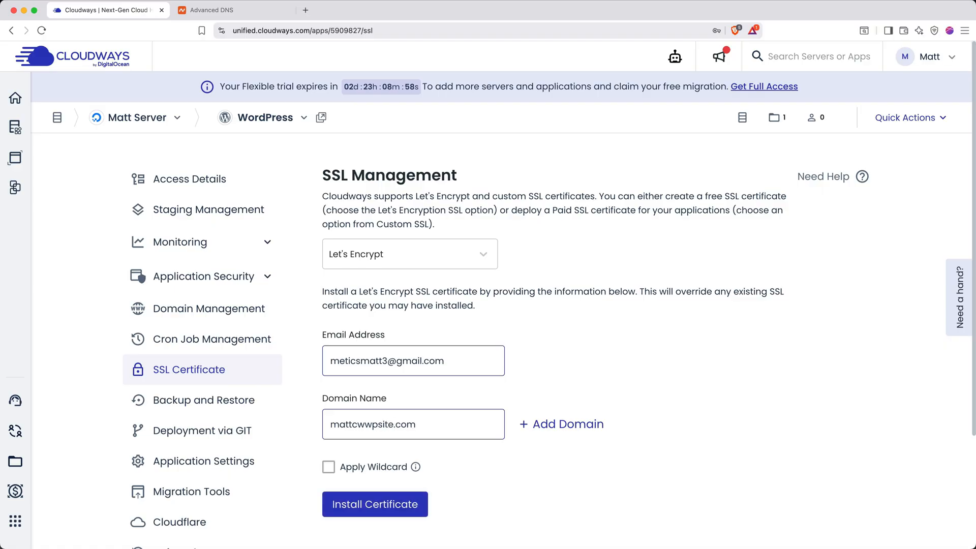
pyautogui.click(372, 506)
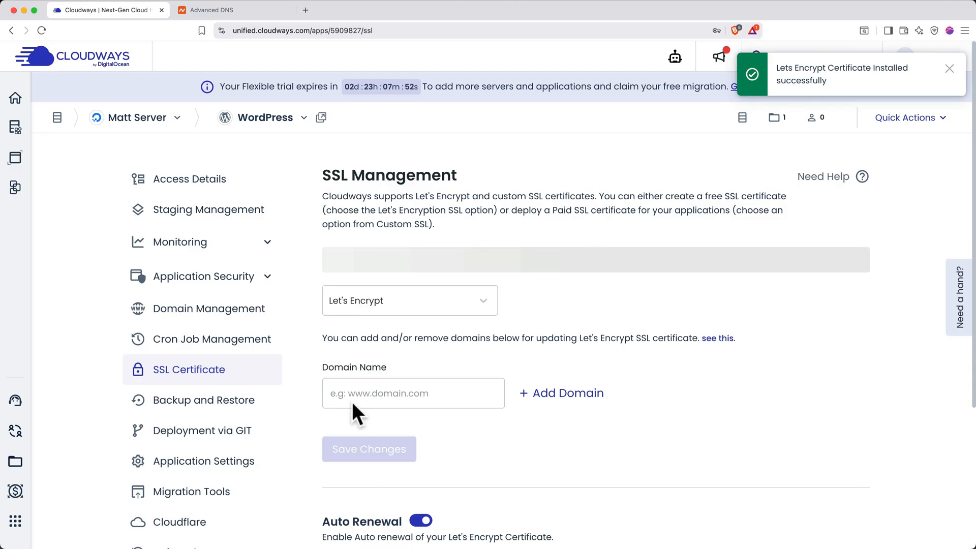
# - Open the live site from the application link, close the extra tabs, and view the application's access details
pyautogui.click(321, 117)
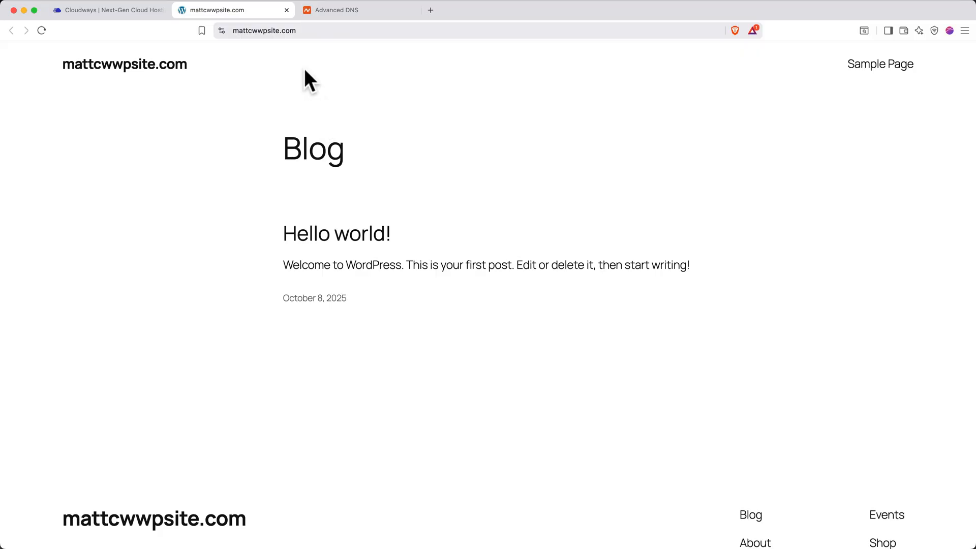
pyautogui.click(286, 10)
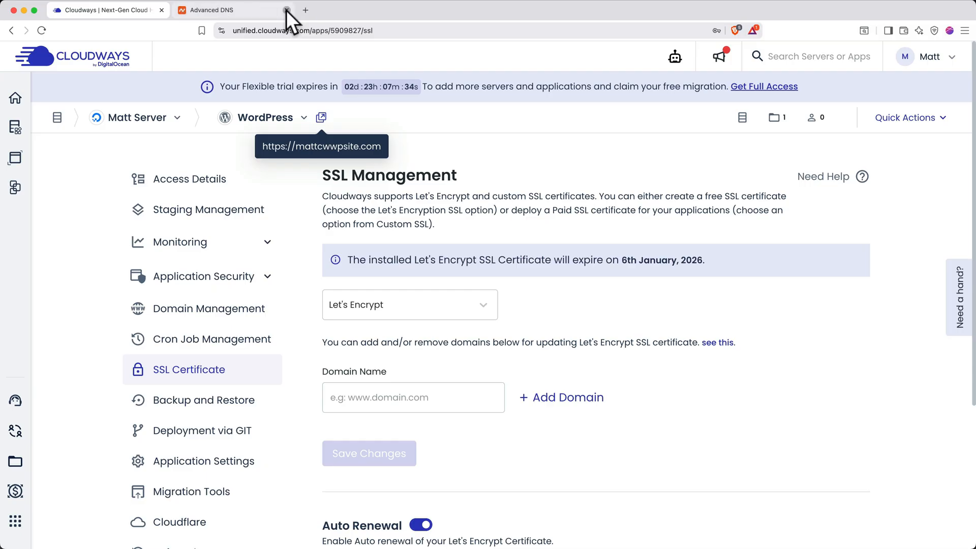
pyautogui.click(286, 10)
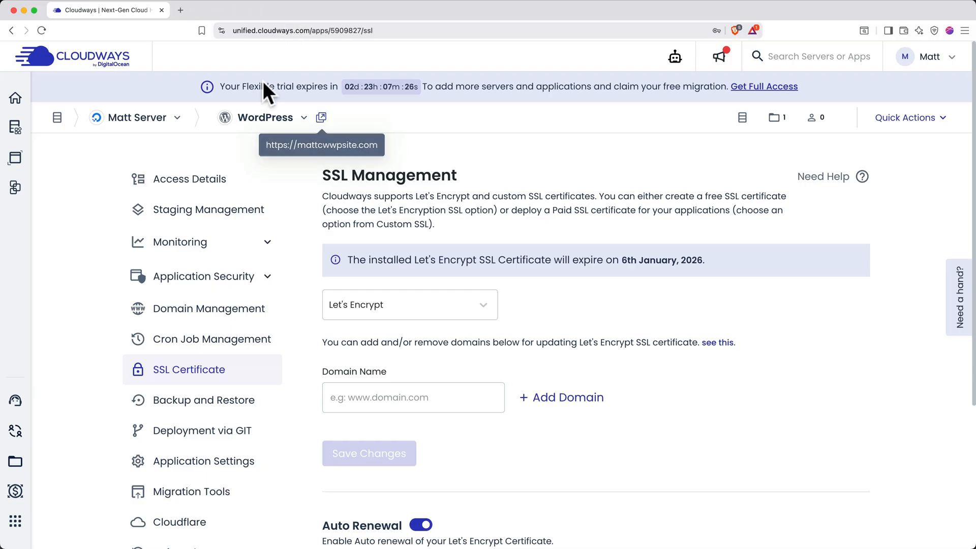
pyautogui.click(222, 197)
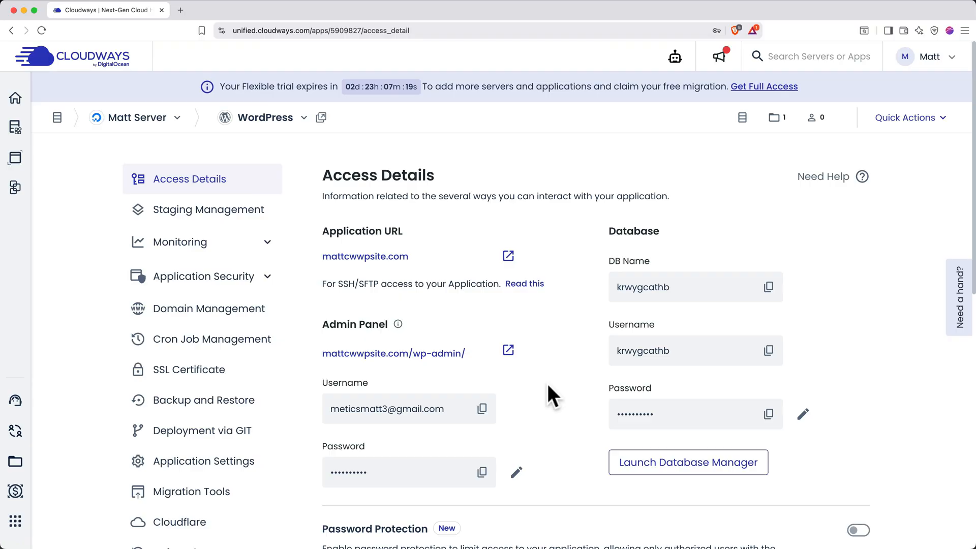
# - Copy the application's admin password, open the WordPress admin login, sign in with the admin email and password, and save the login in the browser
pyautogui.scroll(-3, 548, 385)
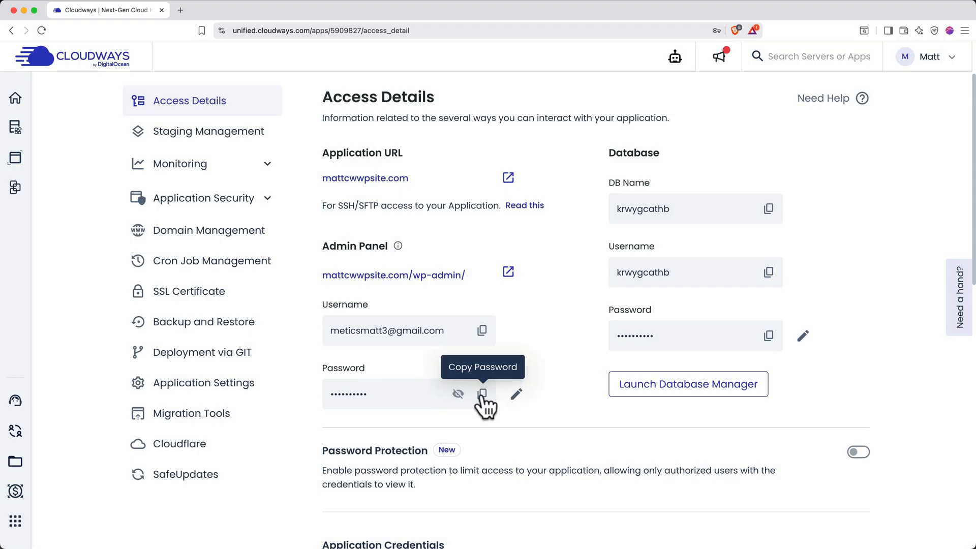
pyautogui.click(483, 395)
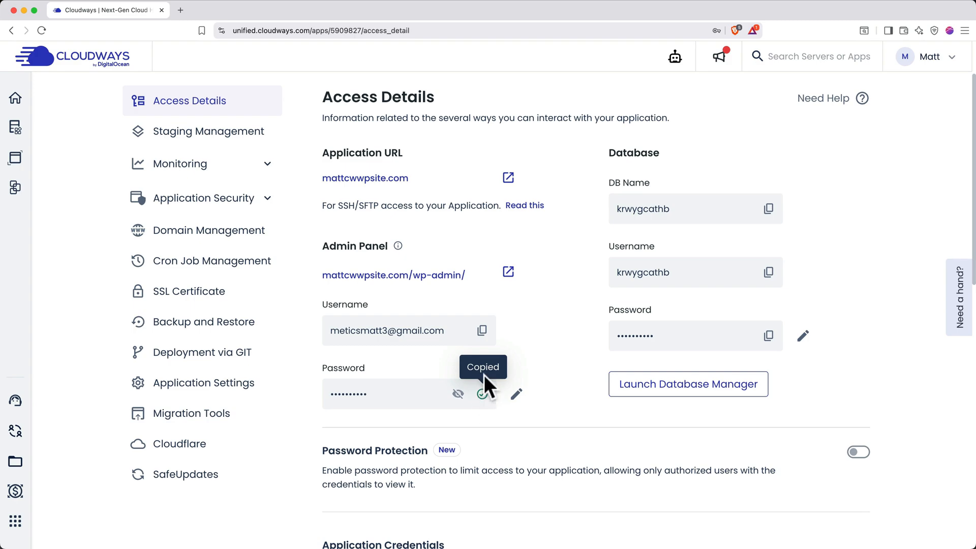
pyautogui.click(508, 273)
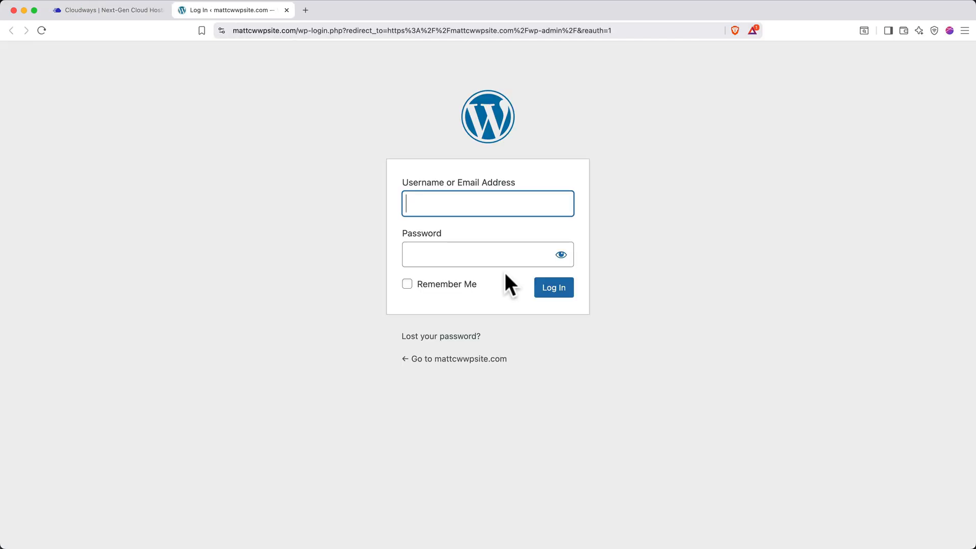
pyautogui.press('Tab')
pyautogui.press('super+v')
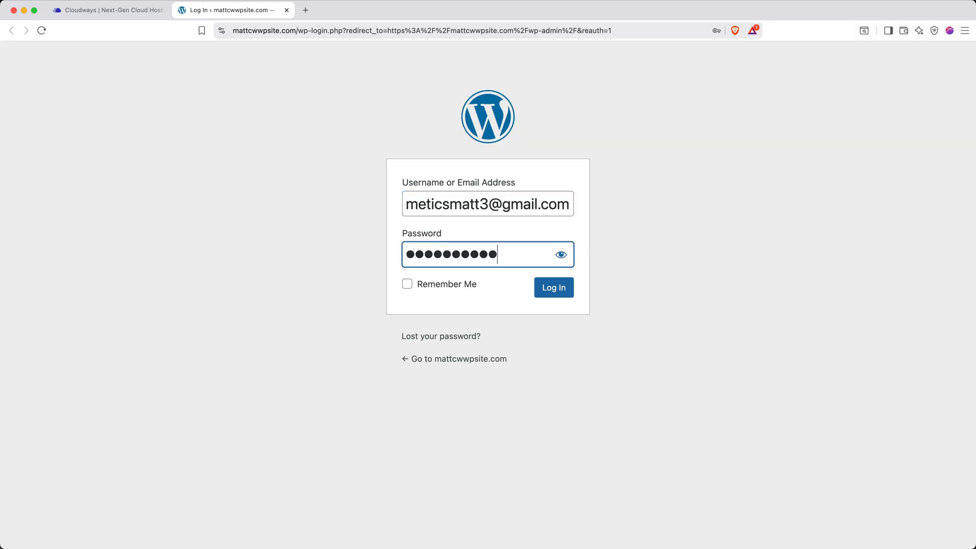
pyautogui.click(545, 292)
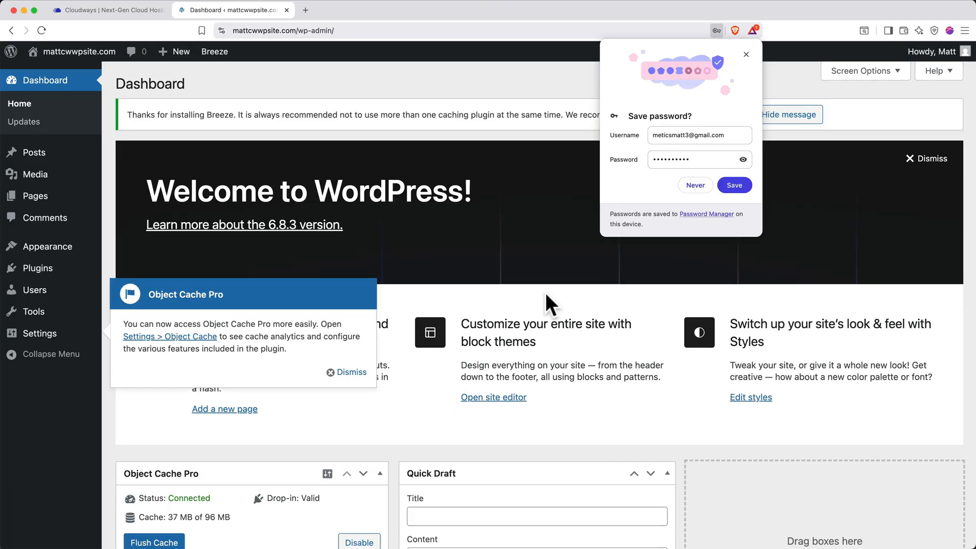
pyautogui.click(728, 185)
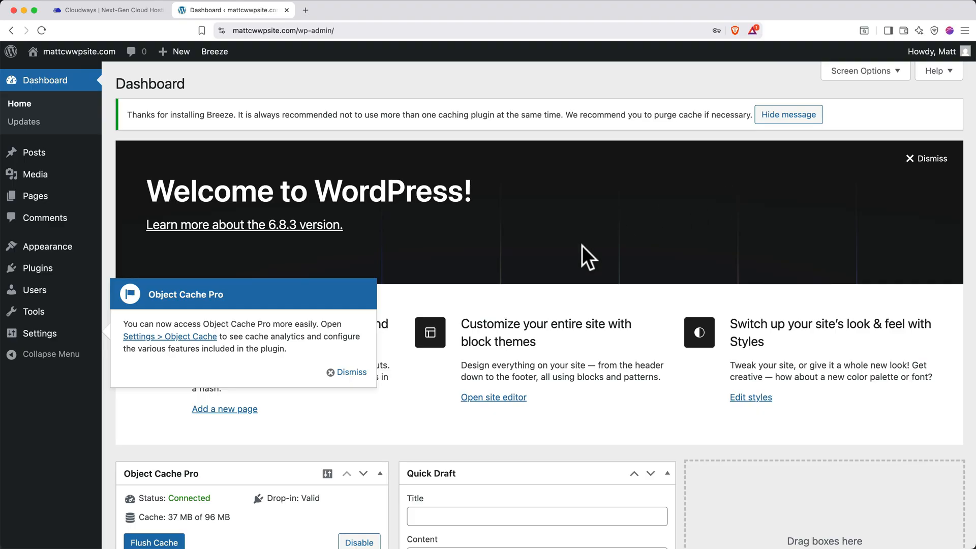
# - Clear the WordPress dashboard by dismissing the Object Cache Pro and Breeze notices and hiding every dashboard widget in Screen Options
pyautogui.click(352, 372)
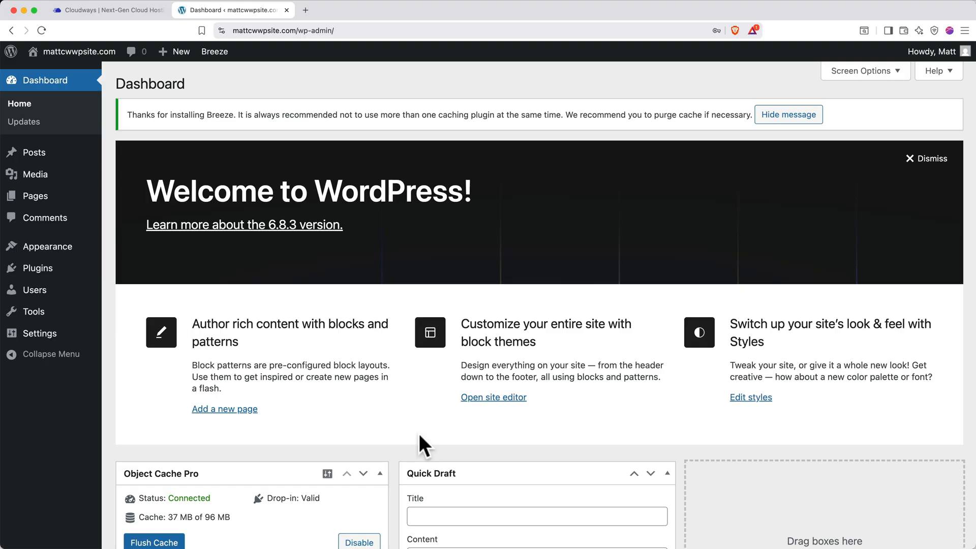
pyautogui.click(852, 74)
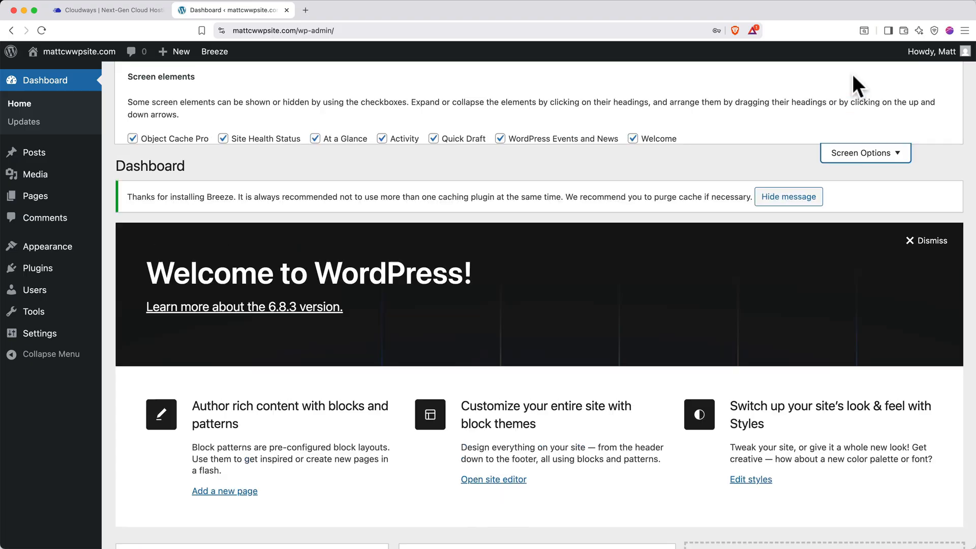
pyautogui.click(133, 139)
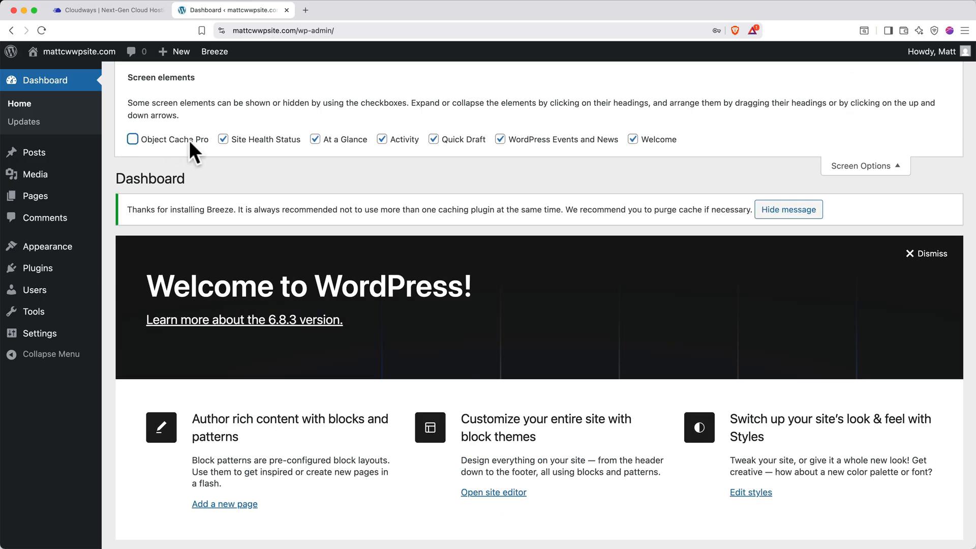
pyautogui.click(223, 140)
pyautogui.click(315, 140)
pyautogui.click(382, 140)
pyautogui.click(433, 140)
pyautogui.click(500, 139)
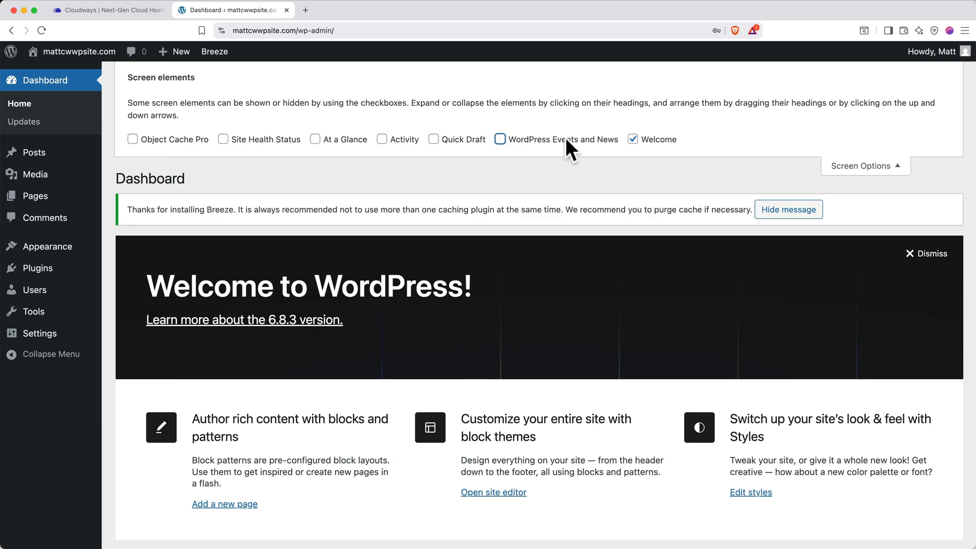
pyautogui.click(633, 140)
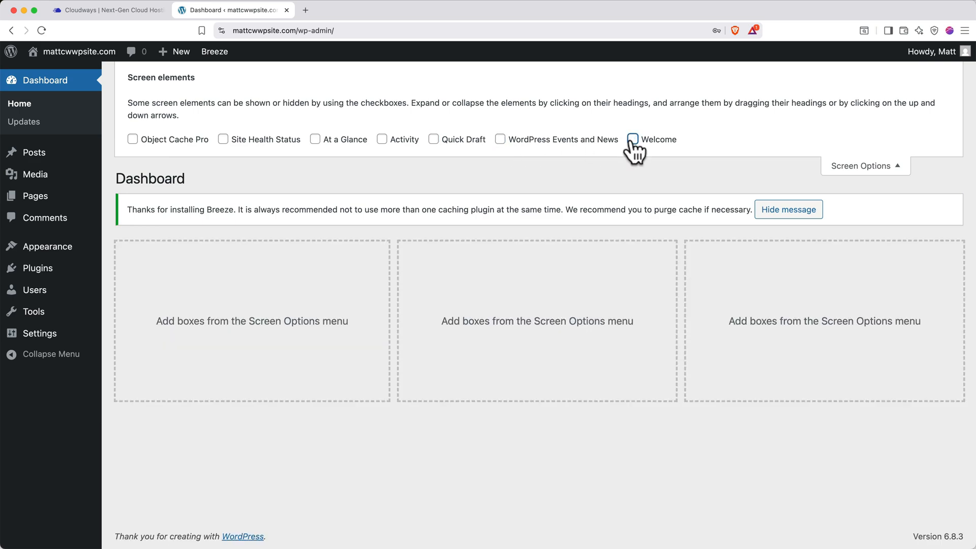
pyautogui.click(838, 167)
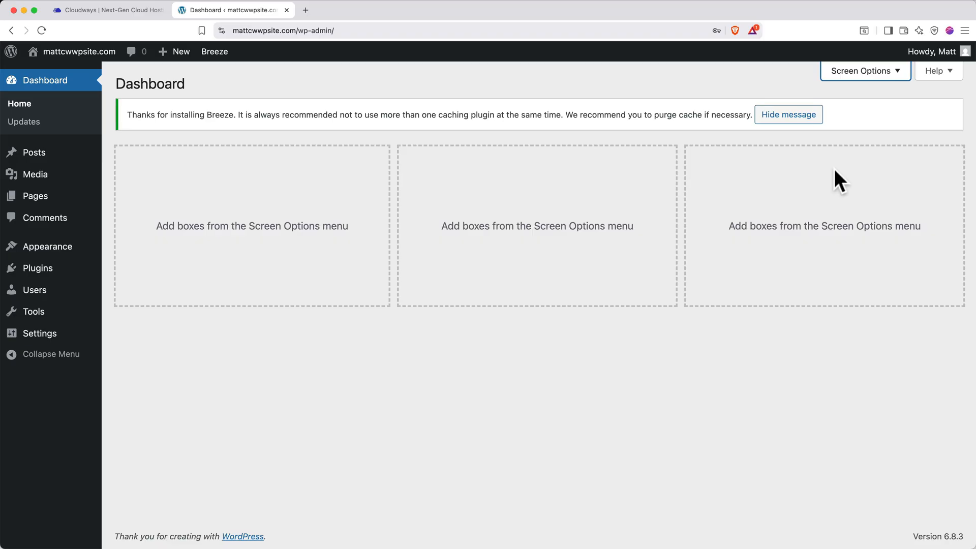
pyautogui.click(796, 118)
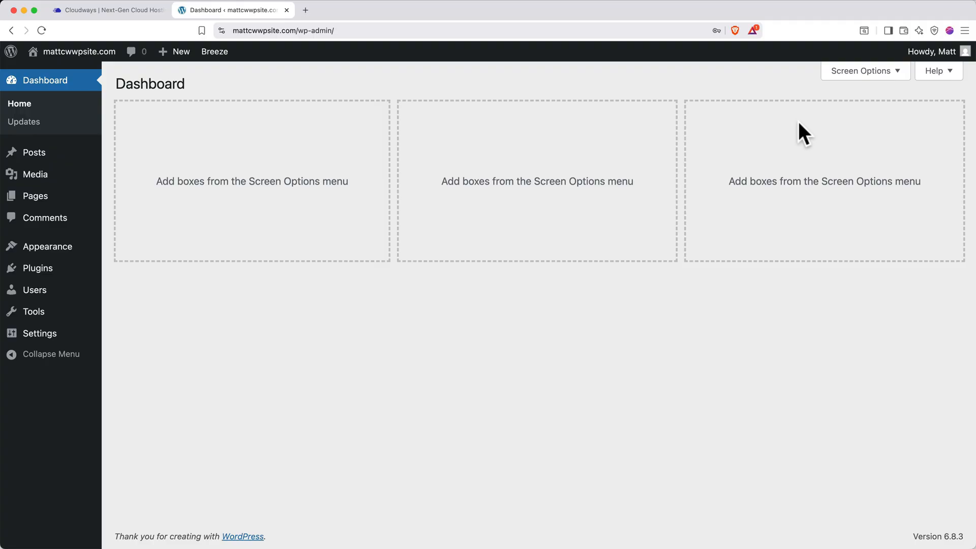
# - Open the installed plugins list, select all plugins, and deactivate them with the bulk action
pyautogui.click(51, 273)
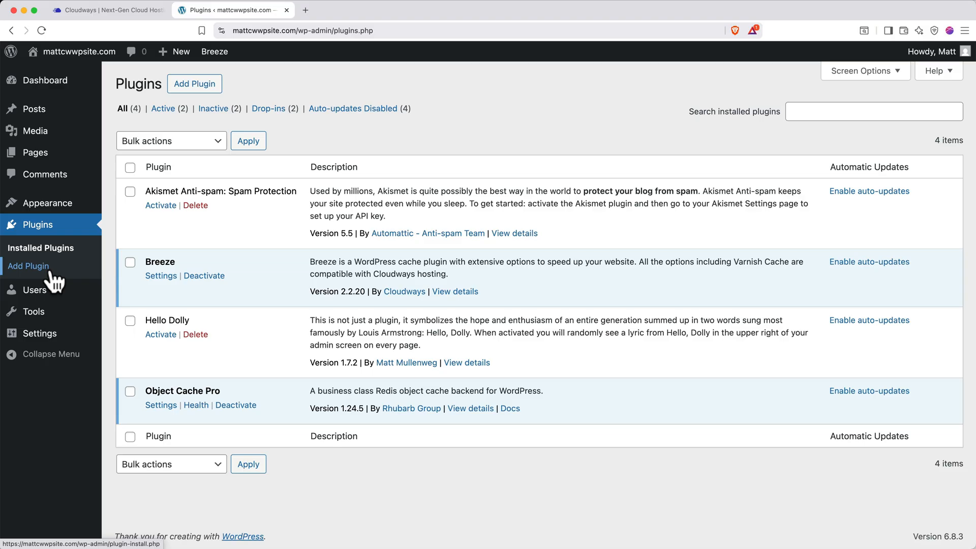
pyautogui.click(130, 169)
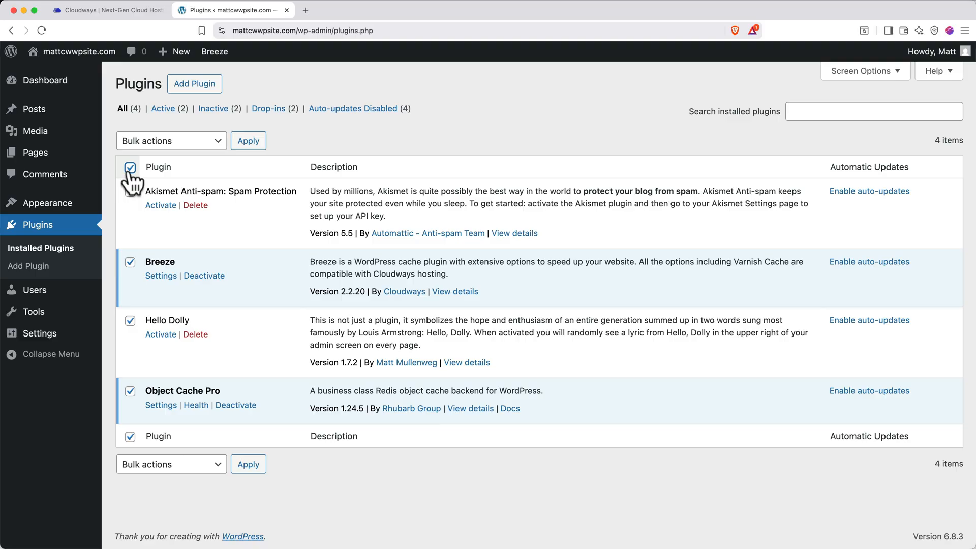
pyautogui.click(168, 144)
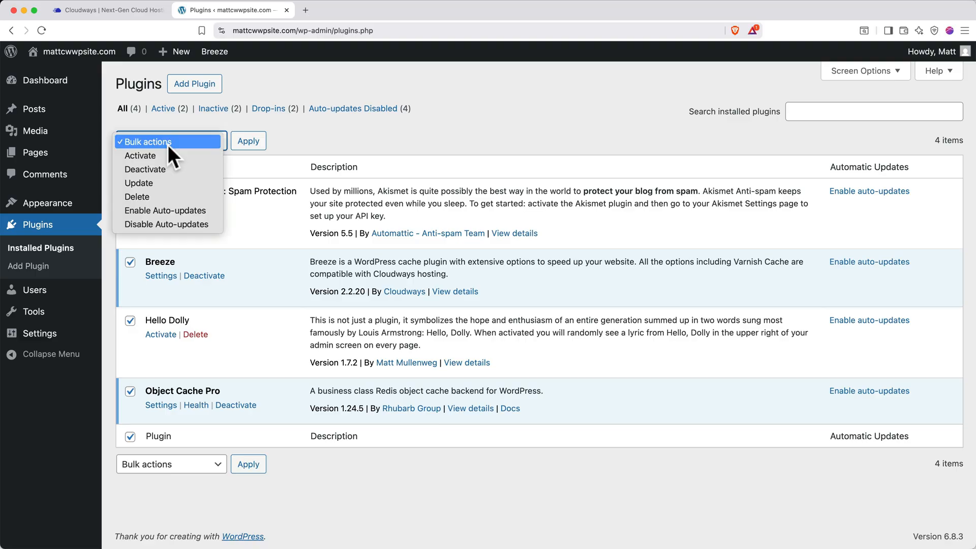
pyautogui.click(168, 169)
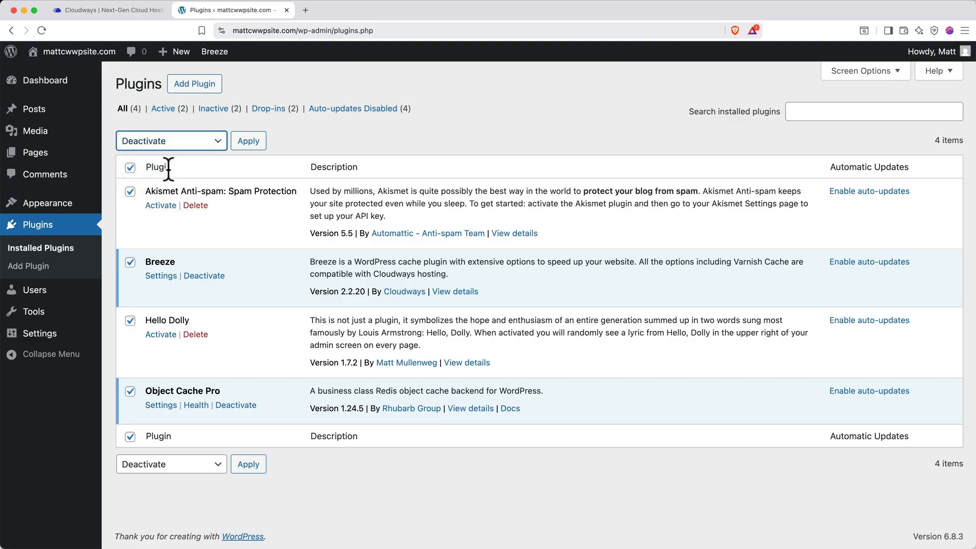
pyautogui.click(248, 143)
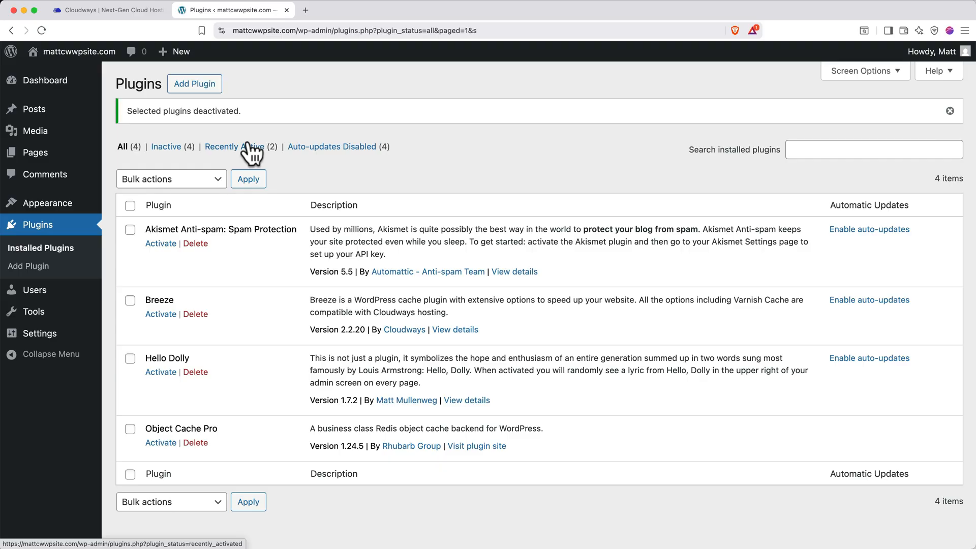
# - Select all plugins again and delete them with the bulk action, confirming the deletion
pyautogui.click(131, 205)
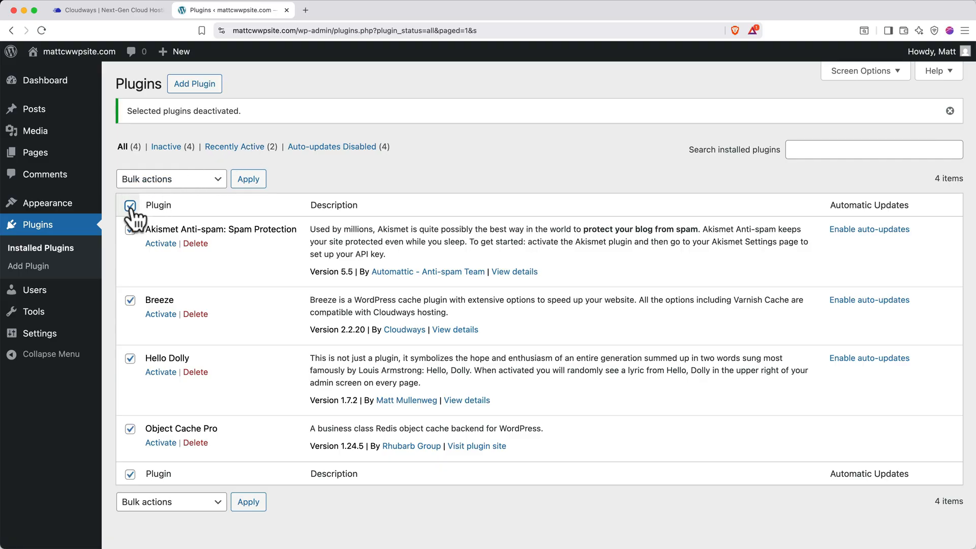
pyautogui.click(164, 183)
pyautogui.click(163, 230)
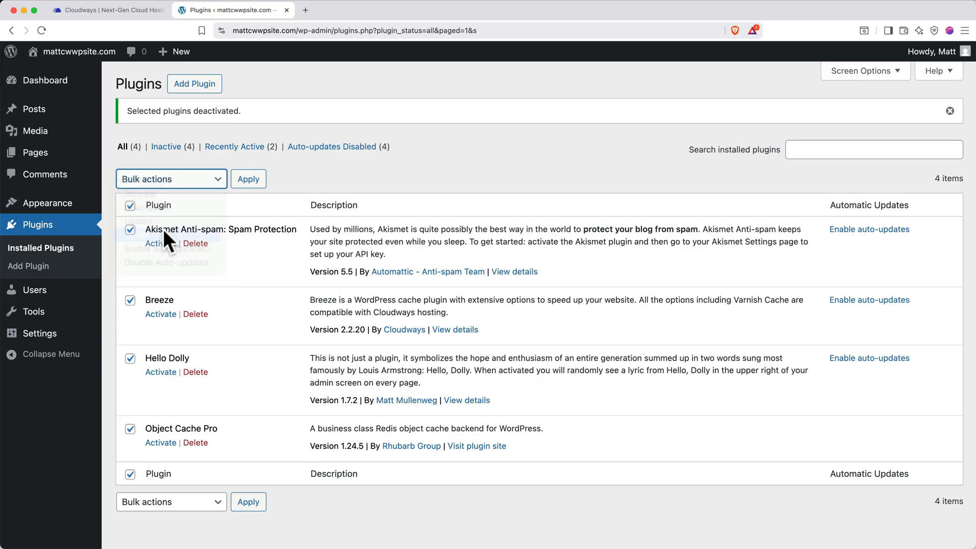
pyautogui.click(258, 180)
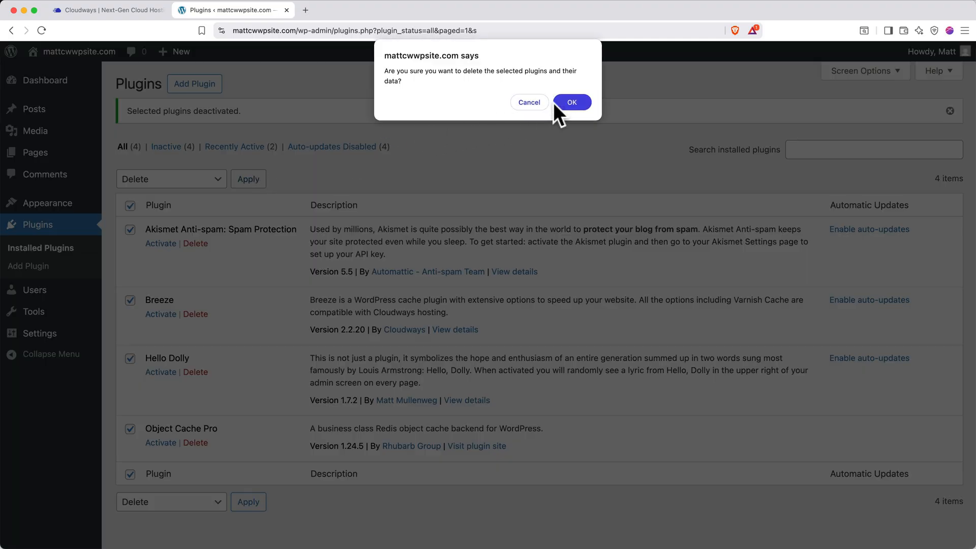
pyautogui.click(566, 102)
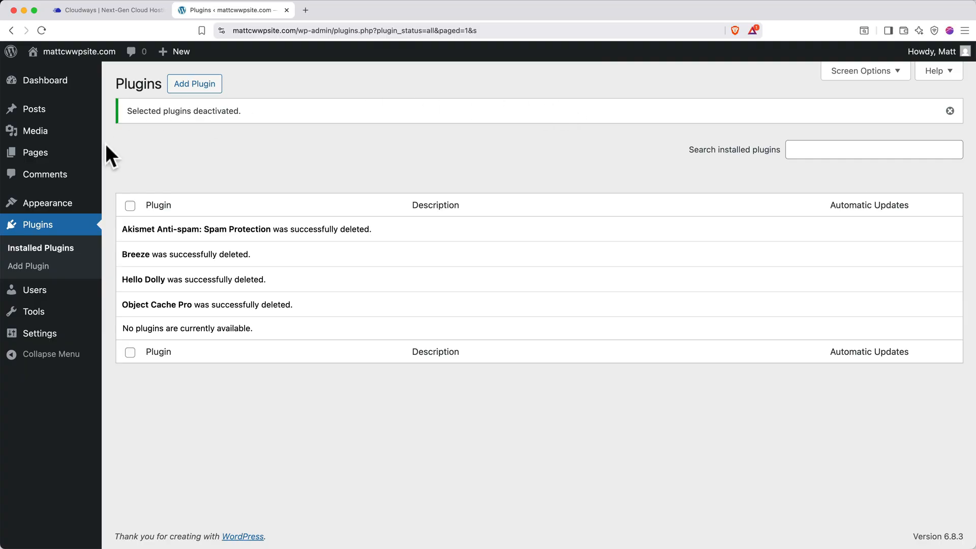
# - Search the theme directory for astra, install and activate the Astra theme, and close its welcome banner and notice
pyautogui.click(49, 206)
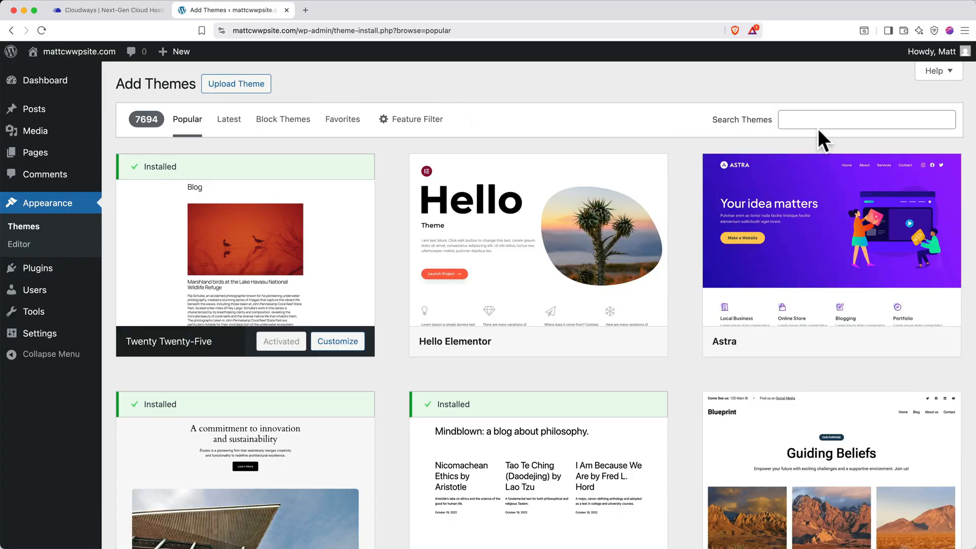
pyautogui.click(820, 124)
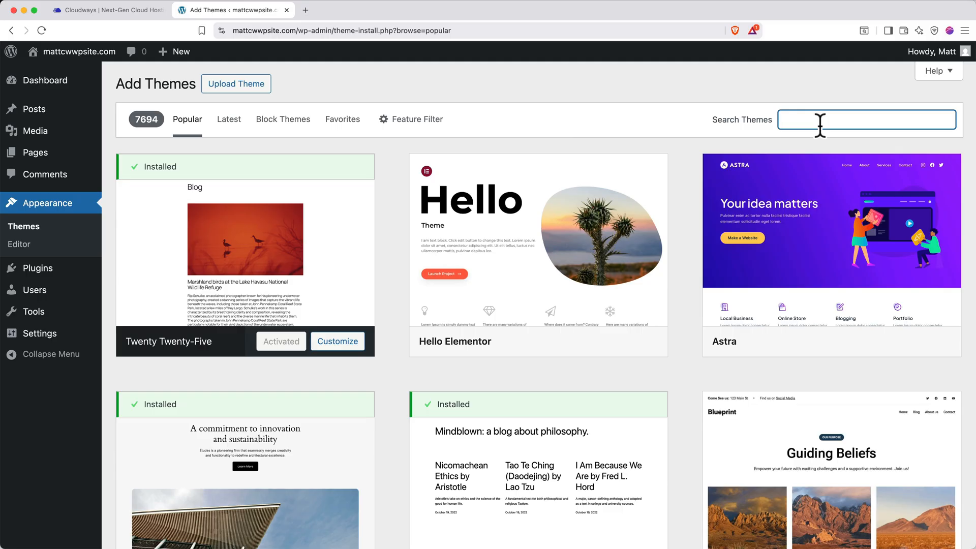
pyautogui.write('astra')
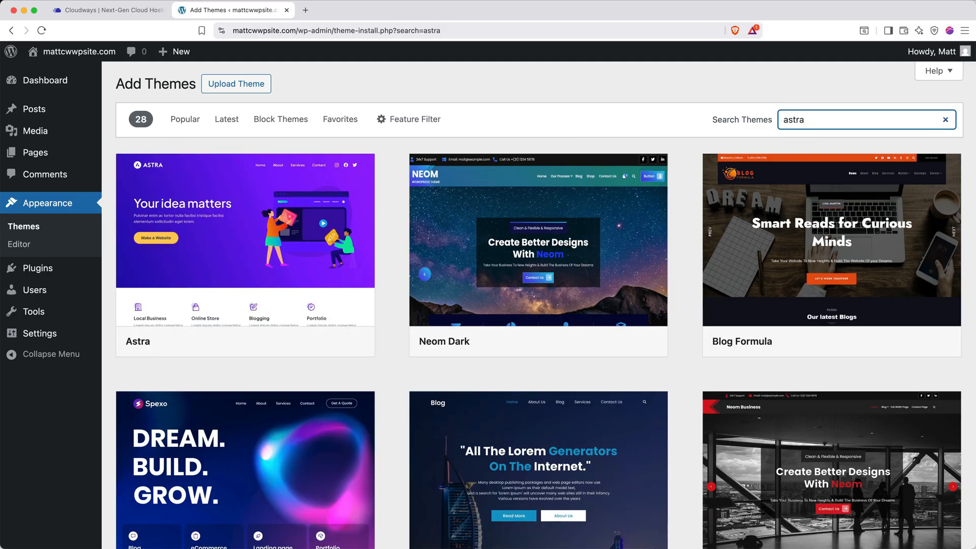
pyautogui.moveTo(356, 234)
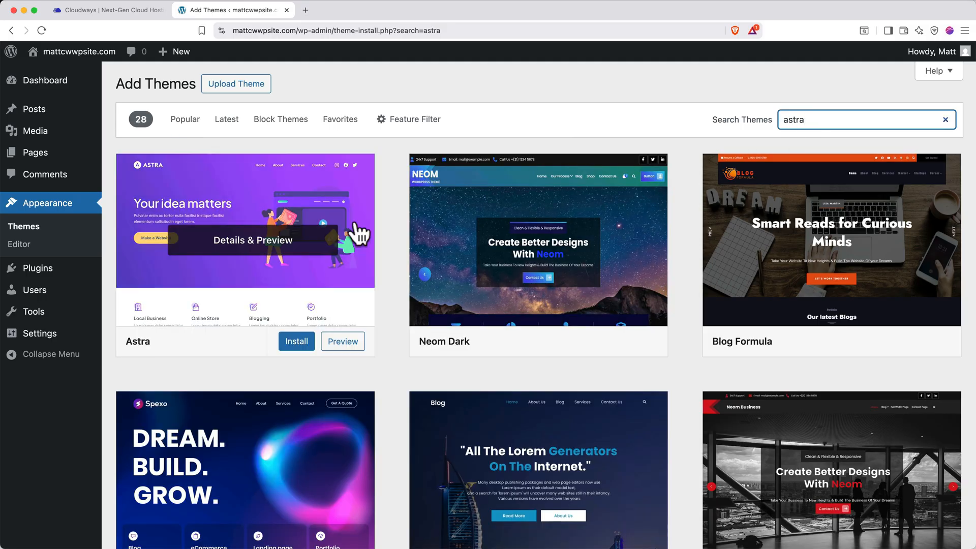
pyautogui.click(300, 342)
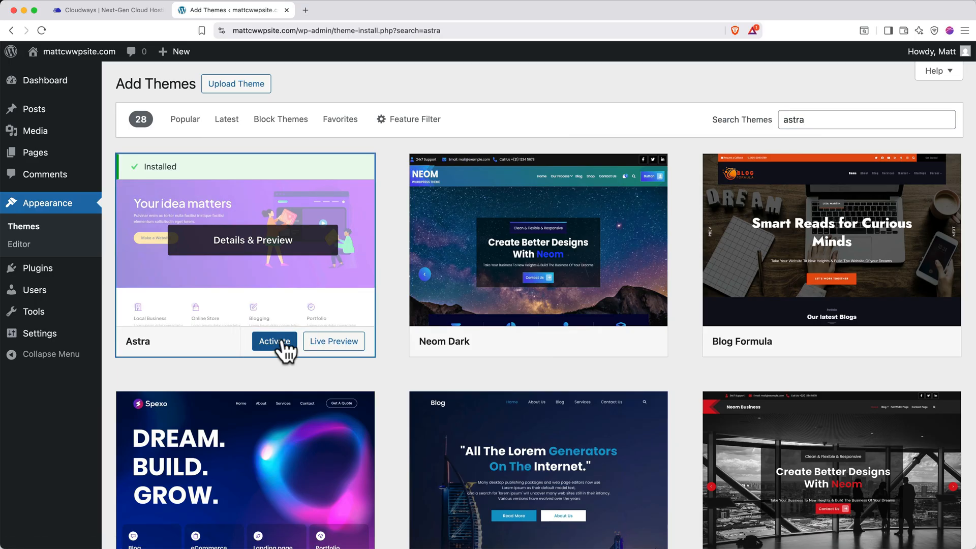
pyautogui.click(282, 342)
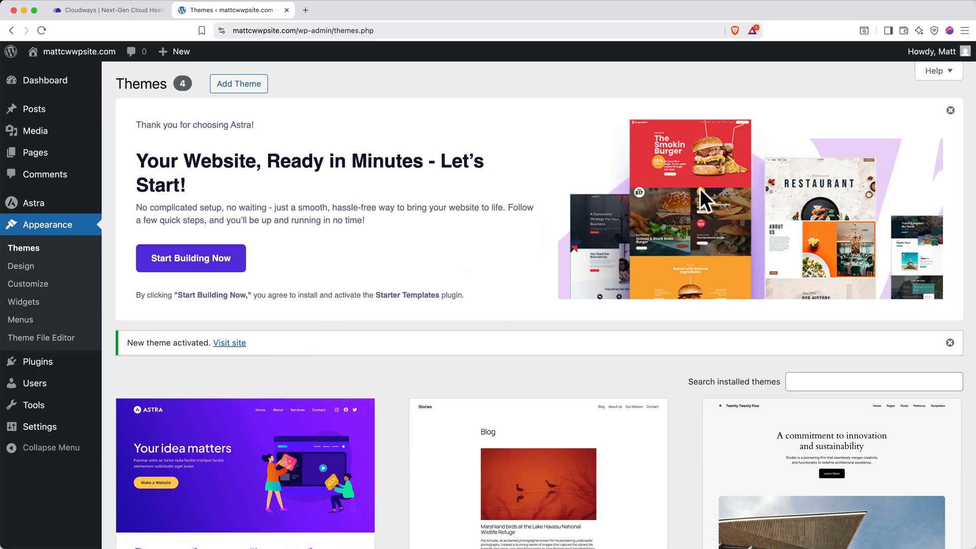
pyautogui.click(951, 110)
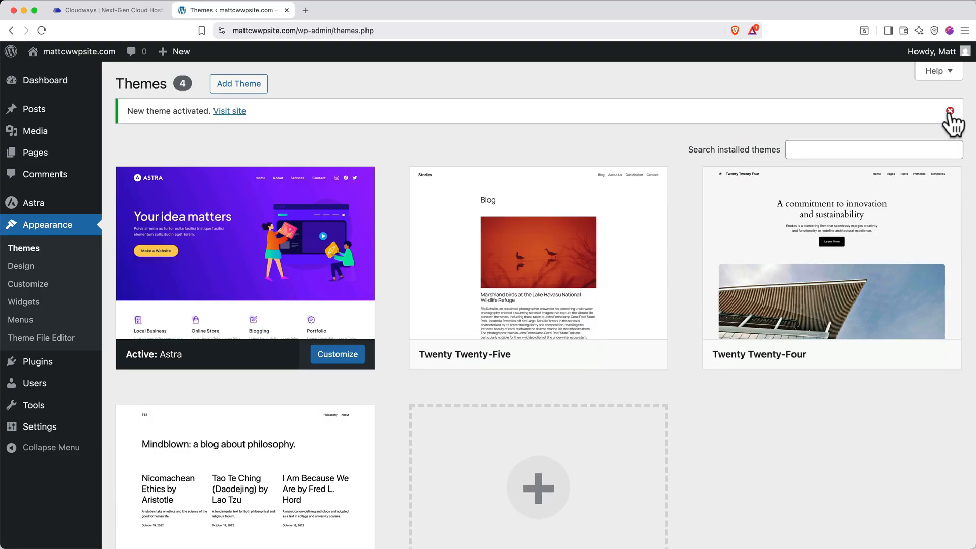
pyautogui.click(951, 110)
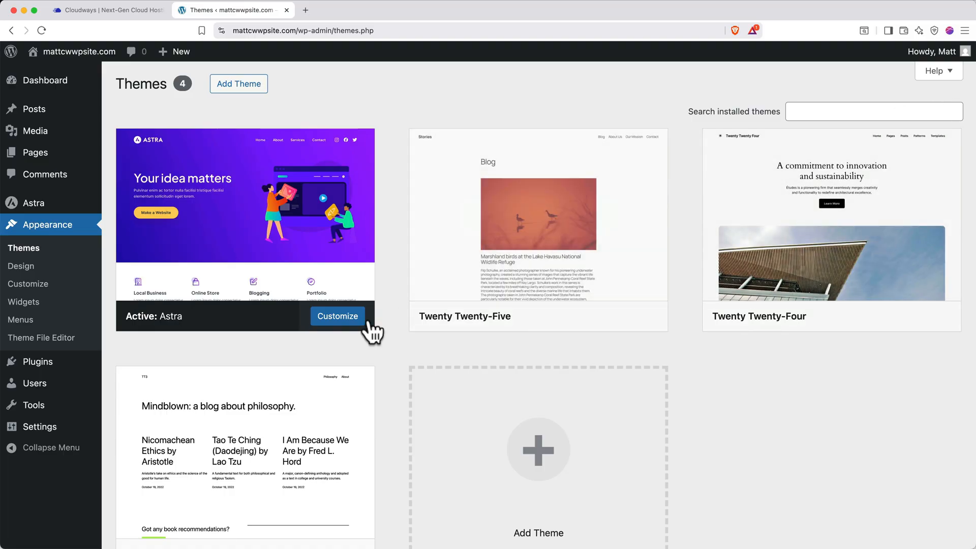
# - Search plugins for starter templates, install and activate Starter Templates, and review the builder options on its start screen
pyautogui.click(74, 366)
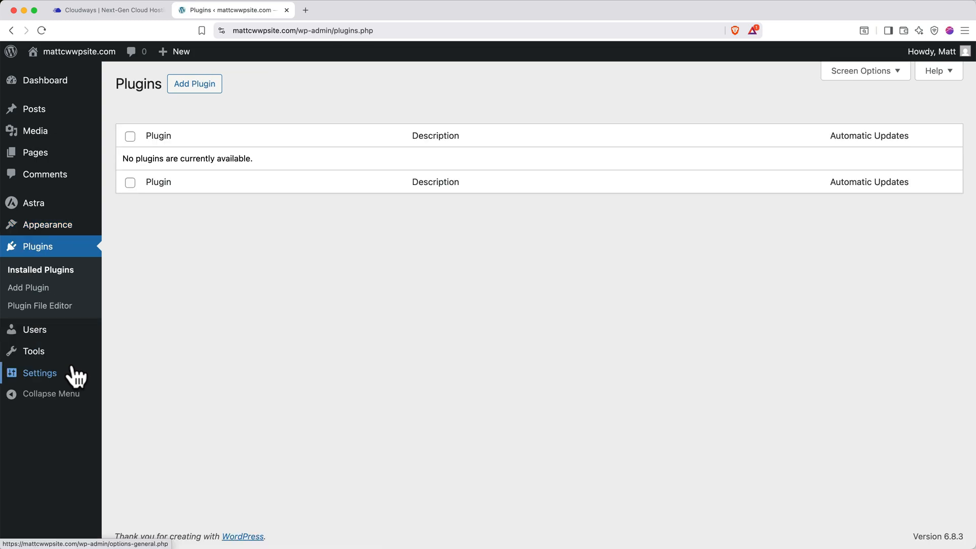
pyautogui.click(188, 89)
pyautogui.click(736, 122)
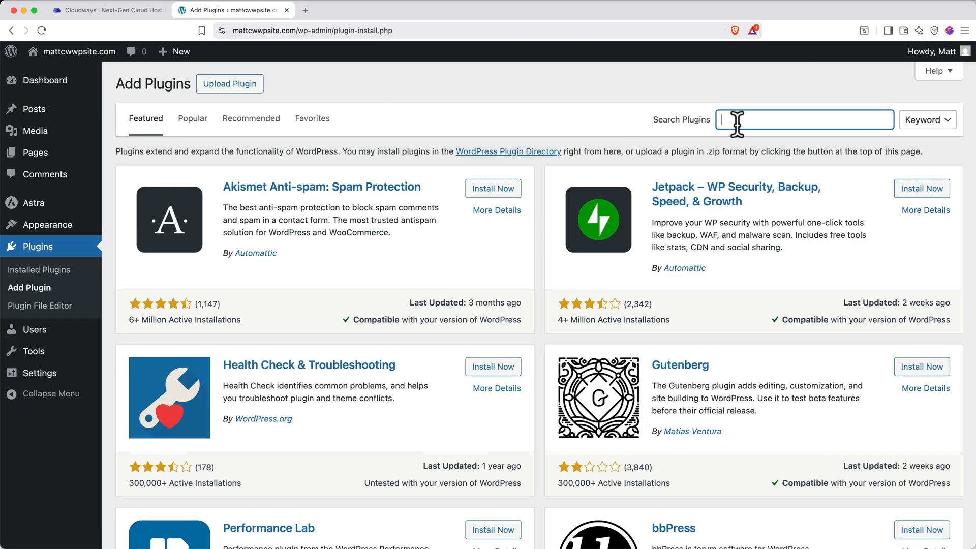
pyautogui.write('starter templates')
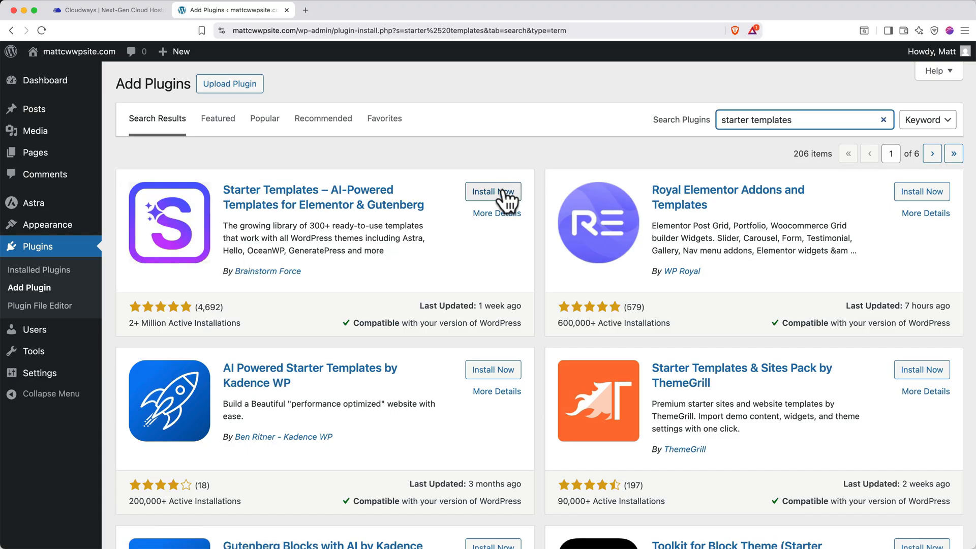
pyautogui.click(504, 191)
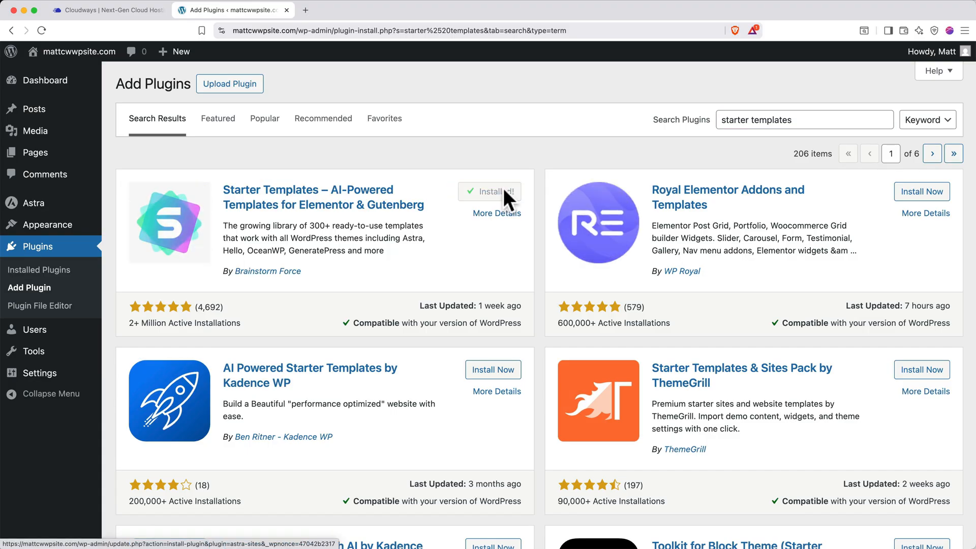
pyautogui.click(504, 191)
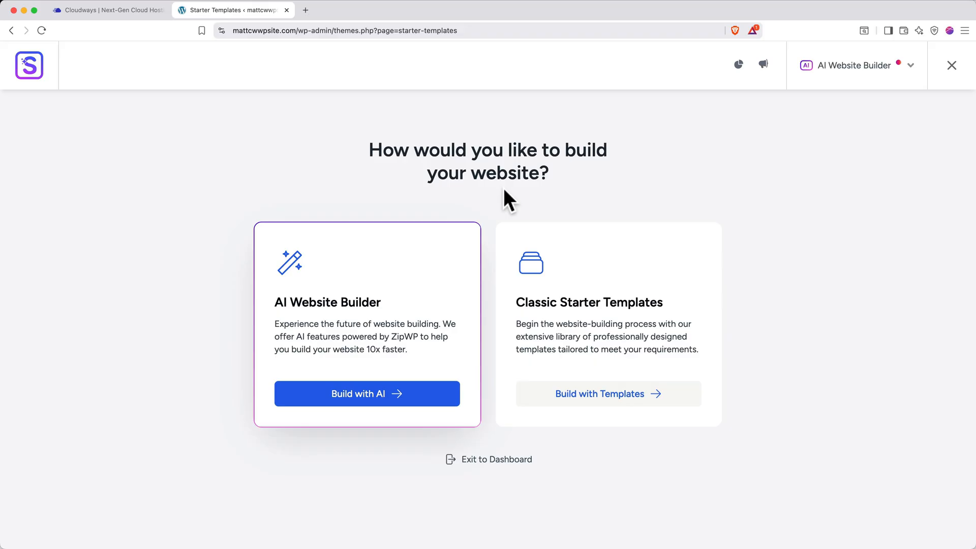
pyautogui.click(822, 71)
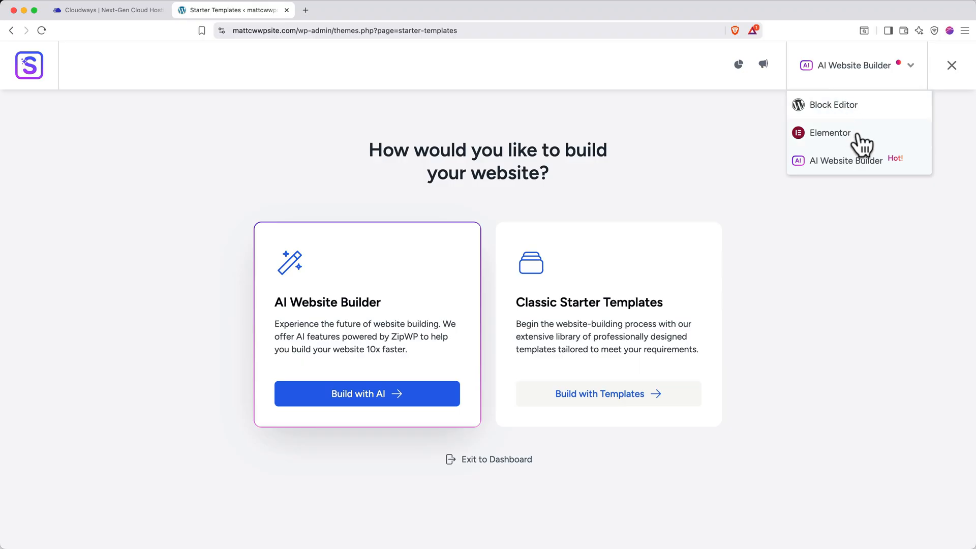
pyautogui.click(847, 64)
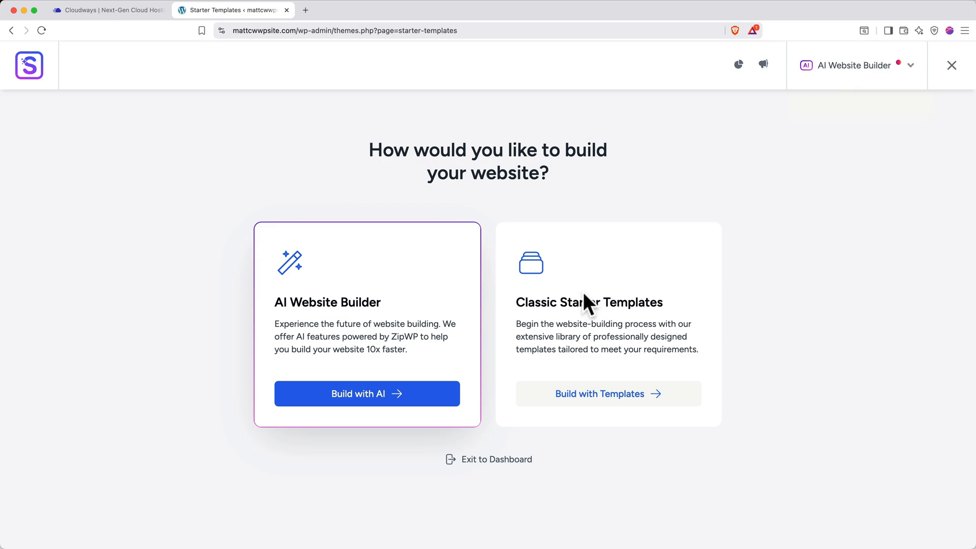
# - Exit to the dashboard, open General Settings, and save the settings page
pyautogui.click(479, 460)
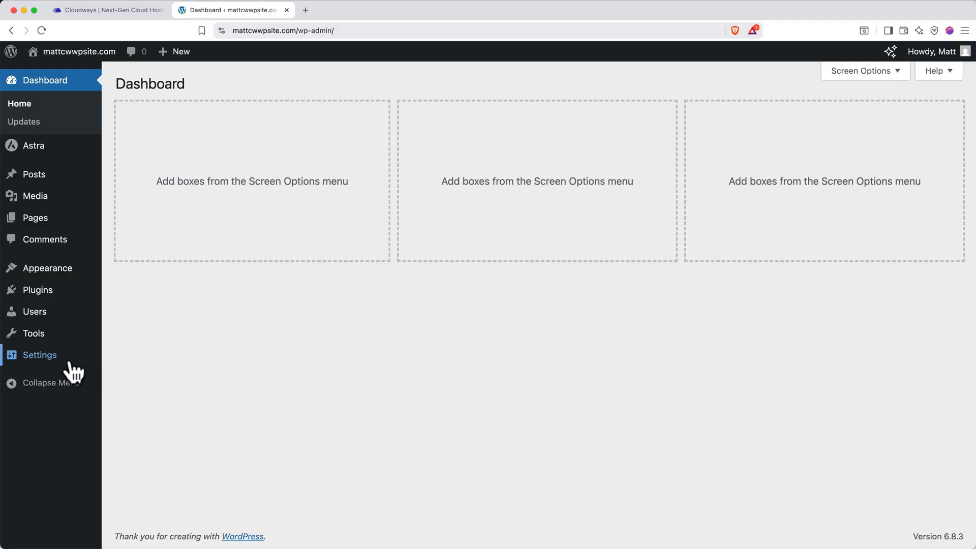
pyautogui.click(54, 356)
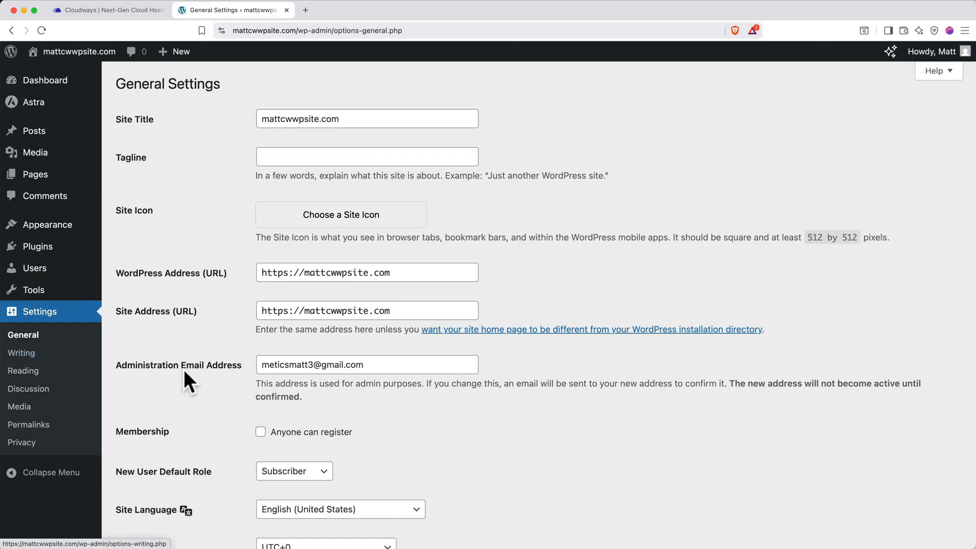
pyautogui.scroll(-8, 194, 374)
pyautogui.scroll(-3, 195, 375)
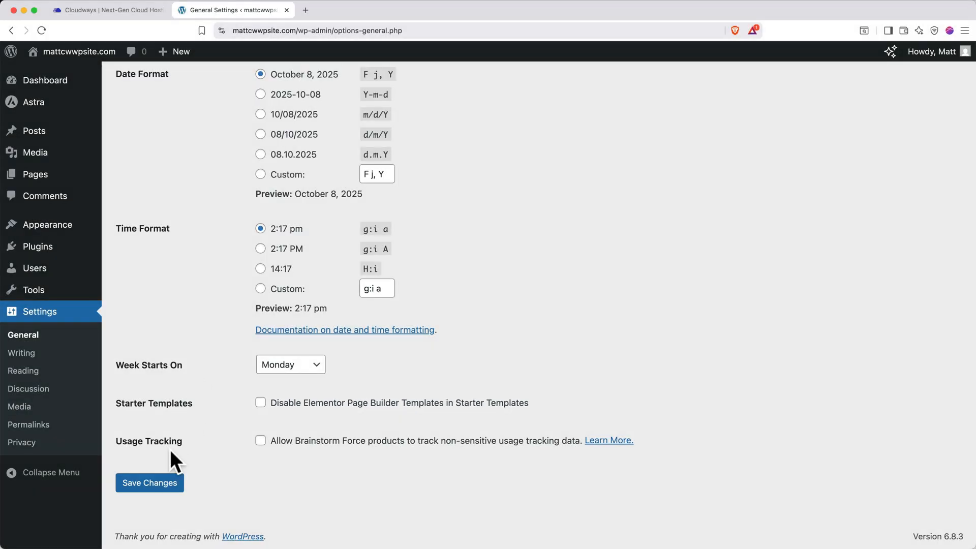
pyautogui.click(162, 490)
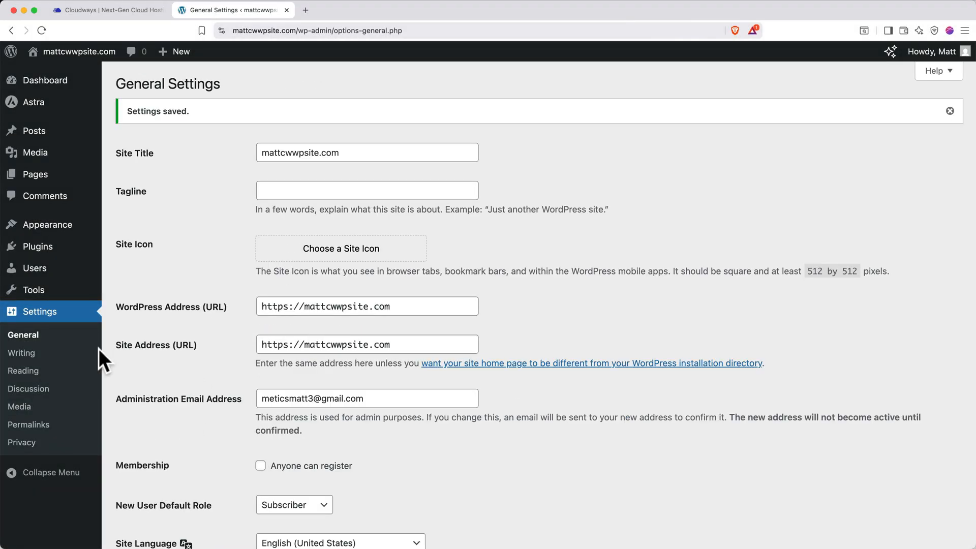
# - Reopen Starter Templates from the plugins list and switch the page builder to Elementor
pyautogui.click(38, 250)
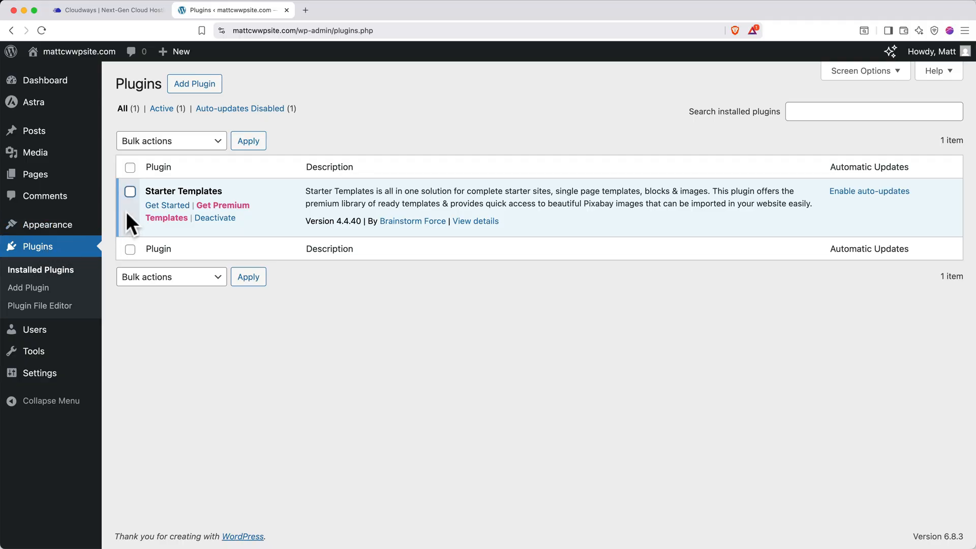
pyautogui.click(153, 206)
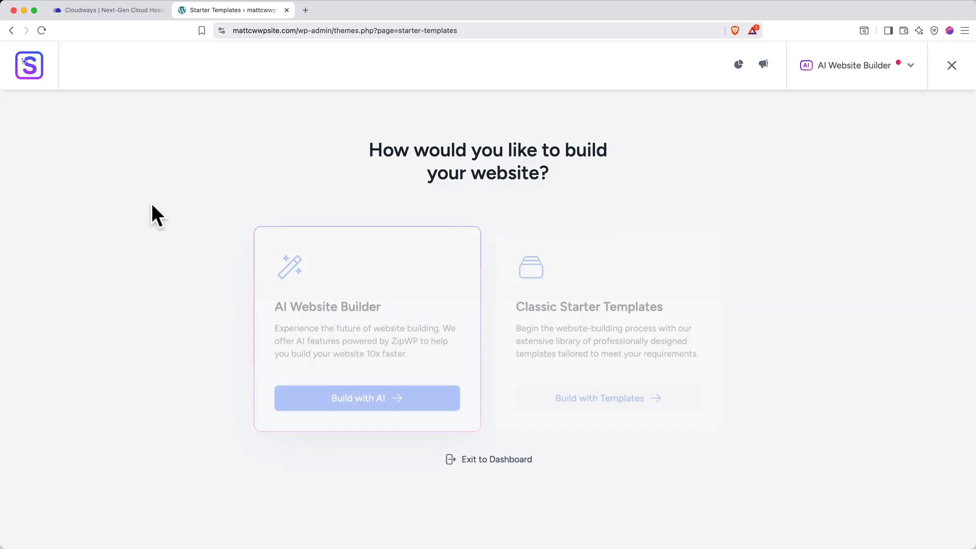
pyautogui.click(840, 81)
pyautogui.click(824, 129)
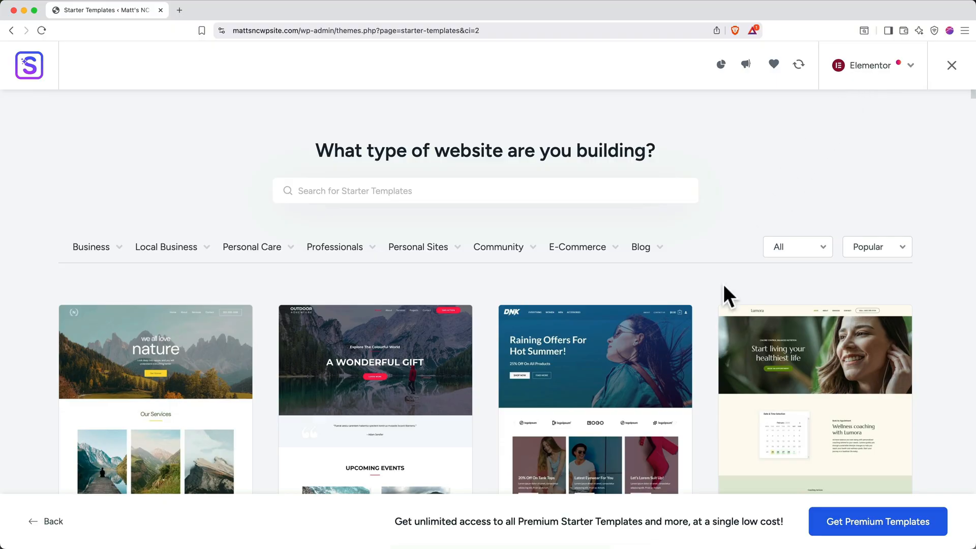
# - Browse the starter template library and select the Love Nature template
pyautogui.scroll(-5, 724, 285)
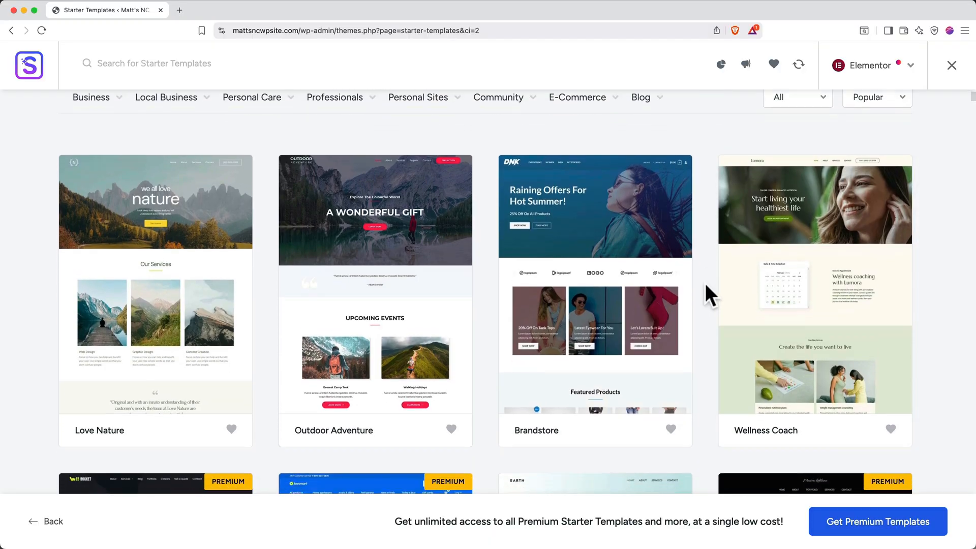
pyautogui.scroll(-7, 706, 282)
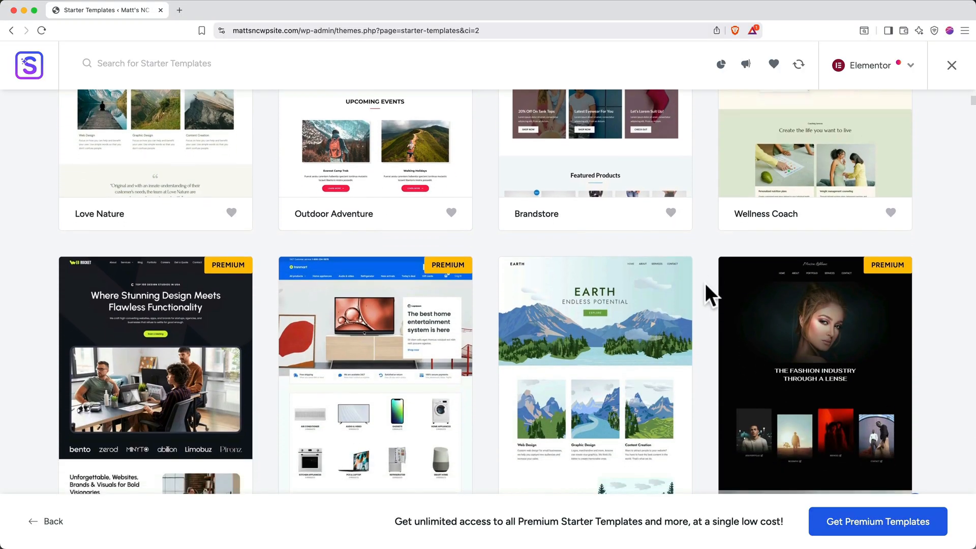
pyautogui.scroll(5, 706, 283)
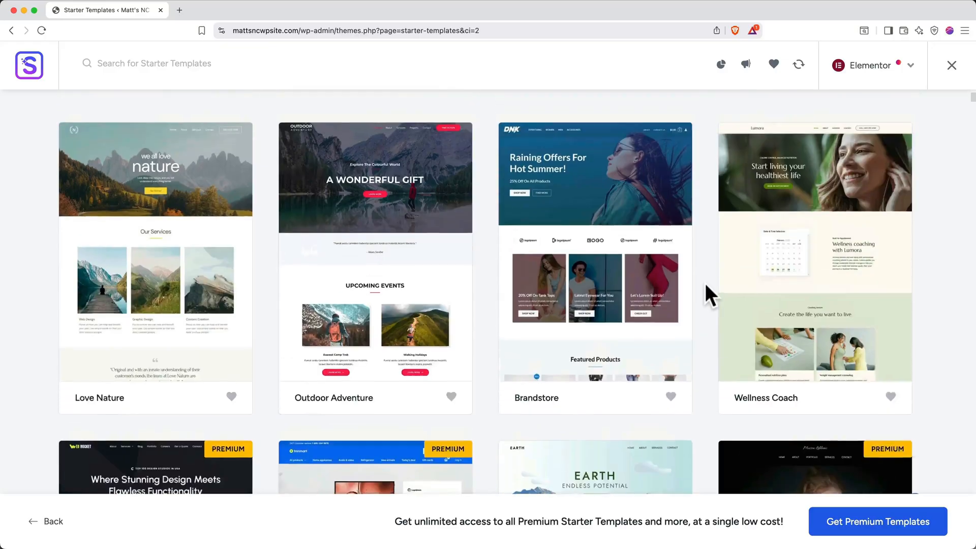
pyautogui.scroll(3, 707, 287)
pyautogui.moveTo(365, 162)
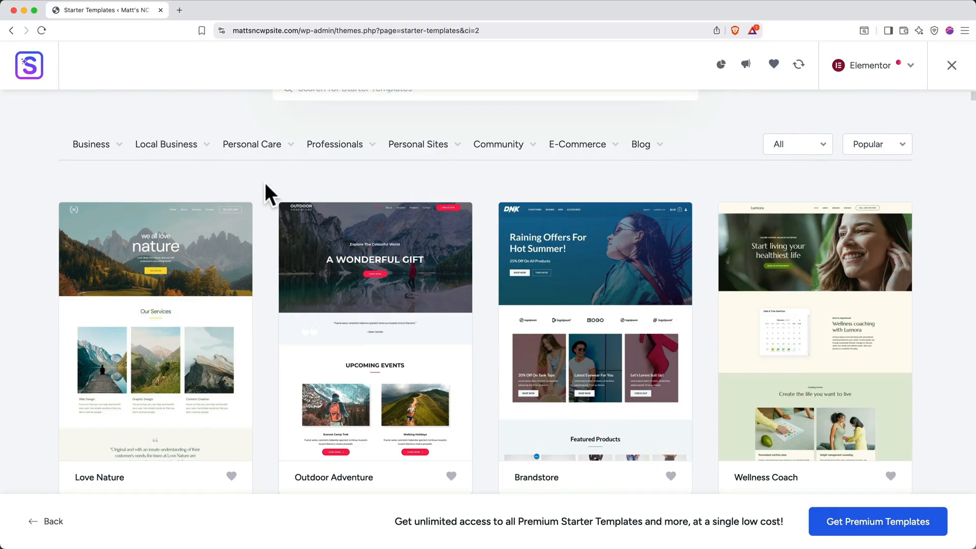
pyautogui.scroll(-5, 265, 184)
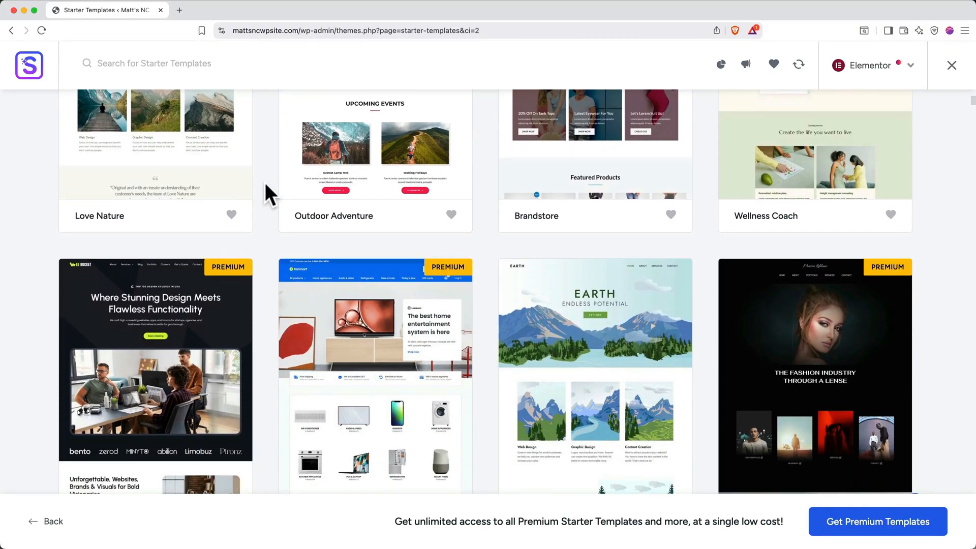
pyautogui.scroll(-2, 264, 182)
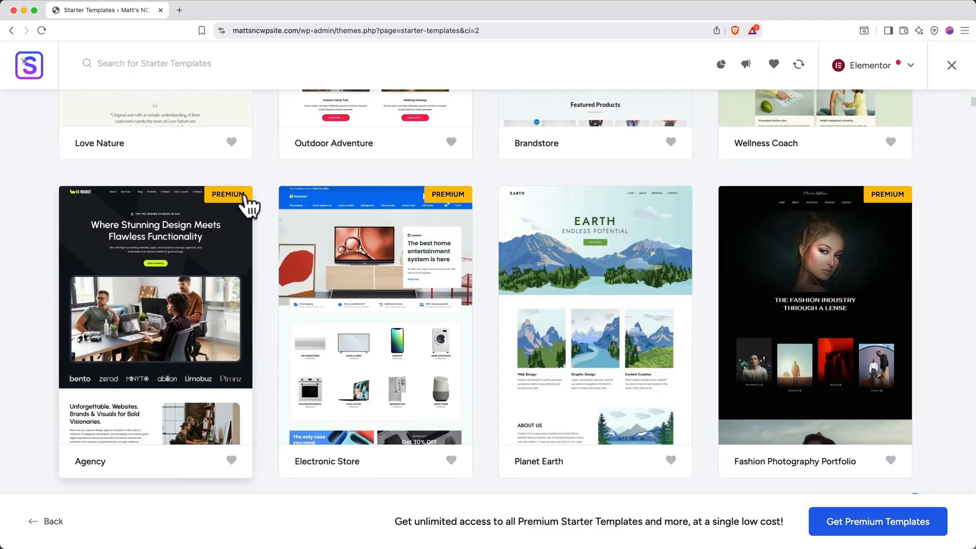
pyautogui.scroll(5, 249, 206)
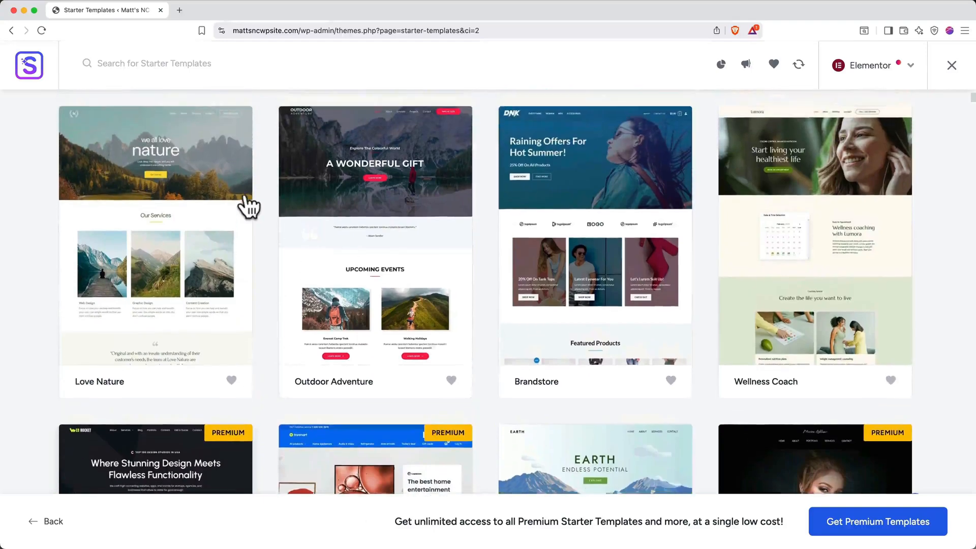
pyautogui.scroll(1, 249, 206)
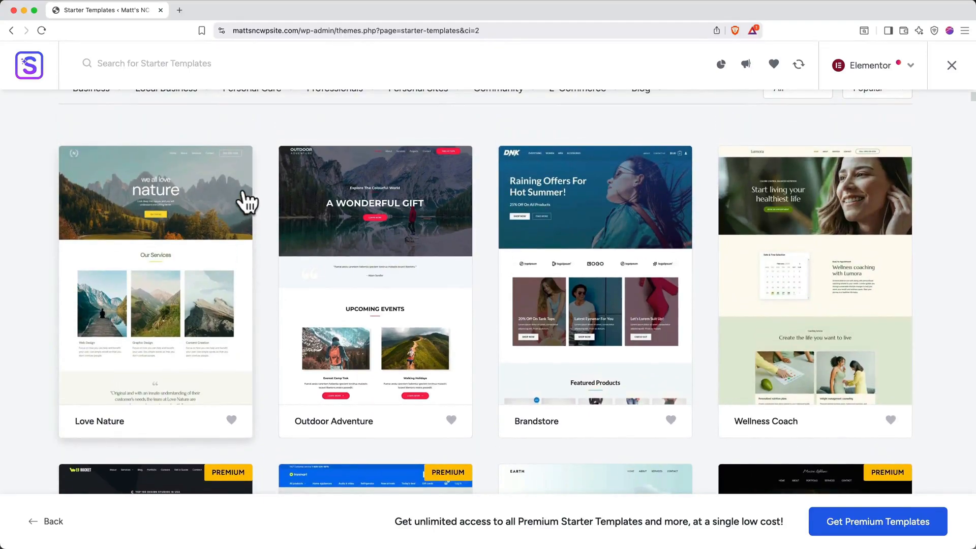
pyautogui.click(156, 233)
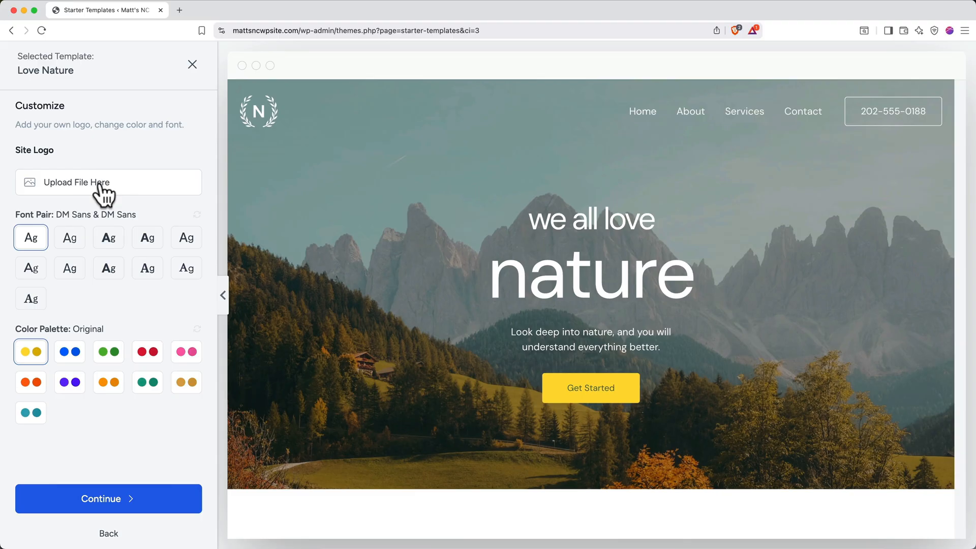
# - Try several font pairs and settle on IBM Plex Serif & Inter for the template
pyautogui.click(71, 241)
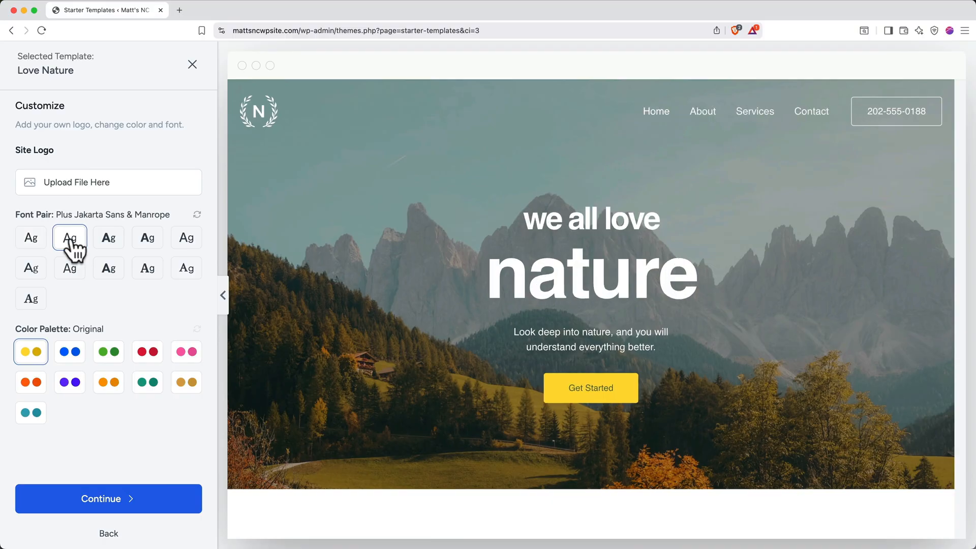
pyautogui.click(108, 243)
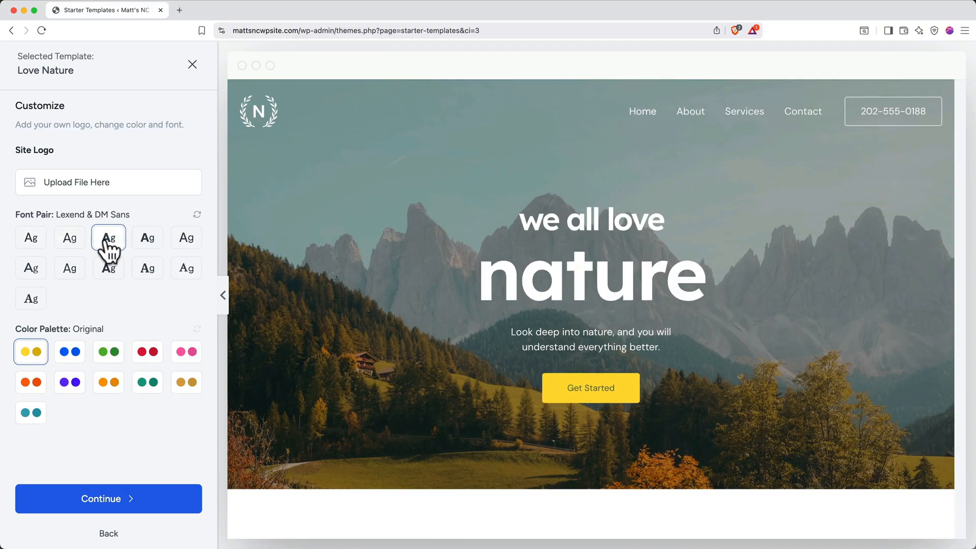
pyautogui.click(149, 244)
pyautogui.click(185, 247)
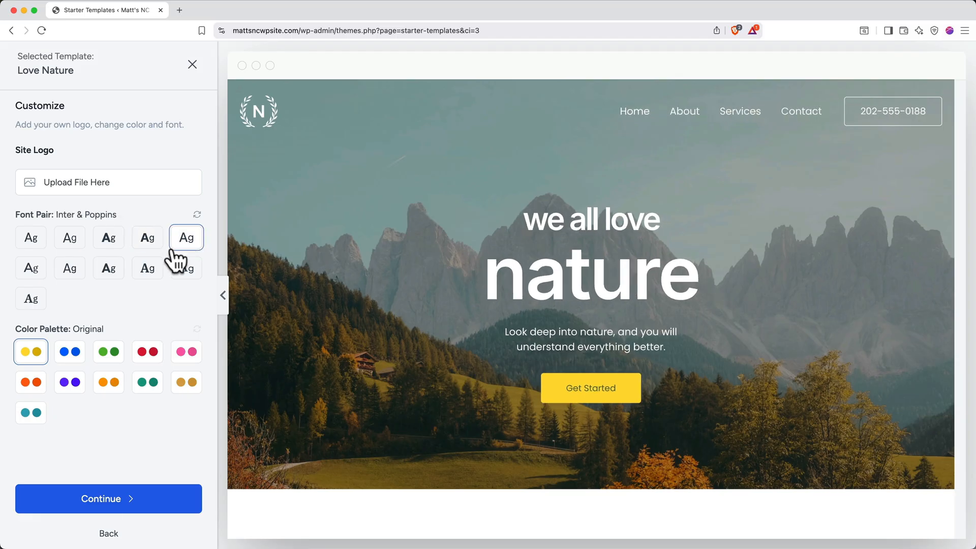
pyautogui.click(156, 271)
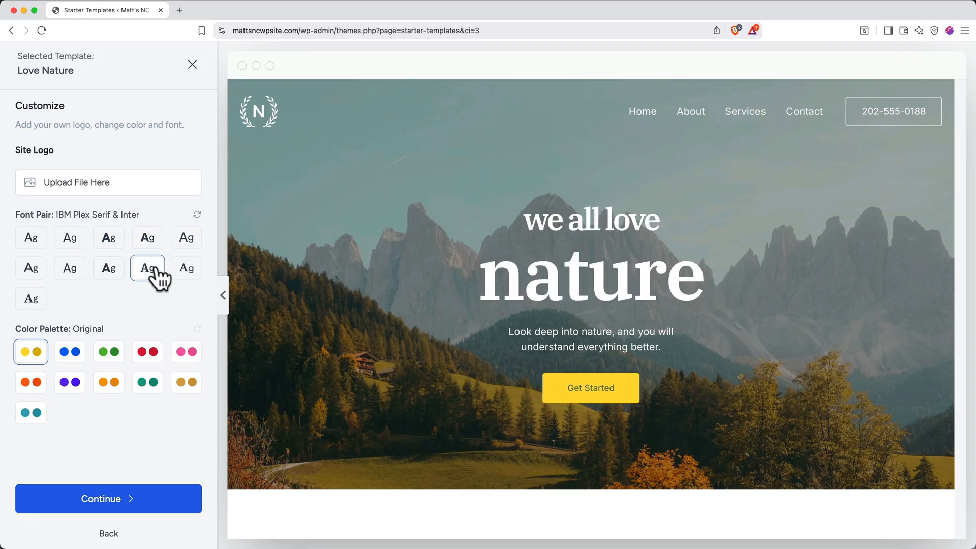
# - Try several colour palettes, choose Style 9, and continue to the next screen
pyautogui.click(71, 355)
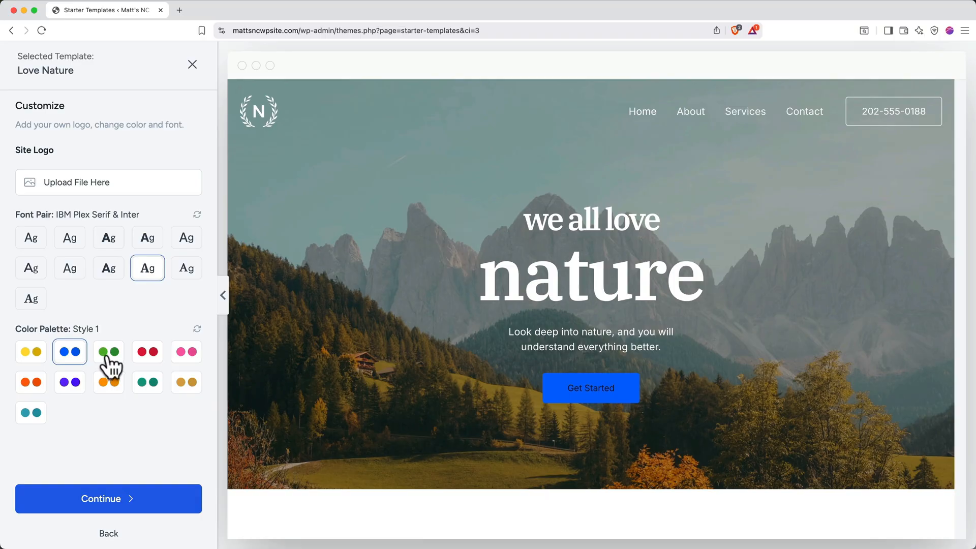
pyautogui.click(107, 356)
pyautogui.click(146, 356)
pyautogui.click(187, 358)
pyautogui.click(190, 387)
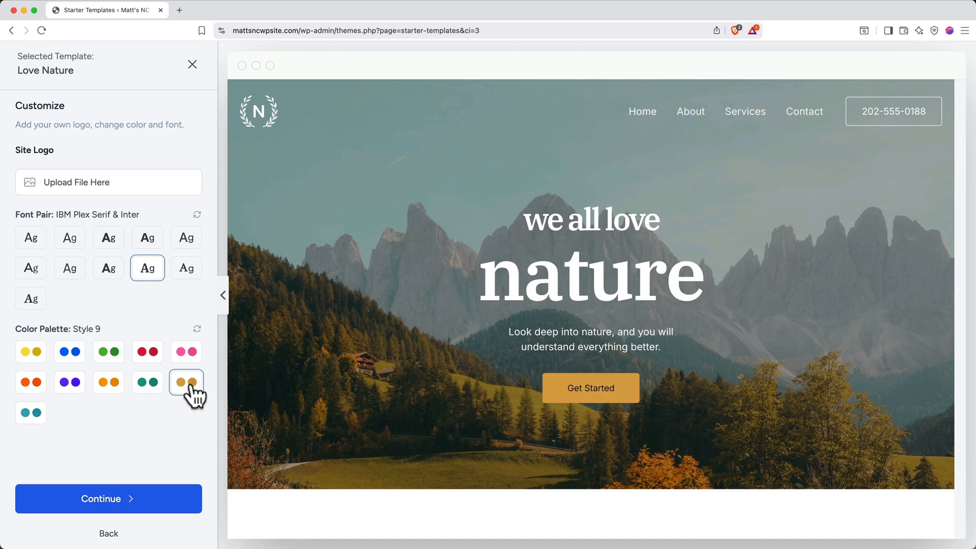
pyautogui.click(141, 501)
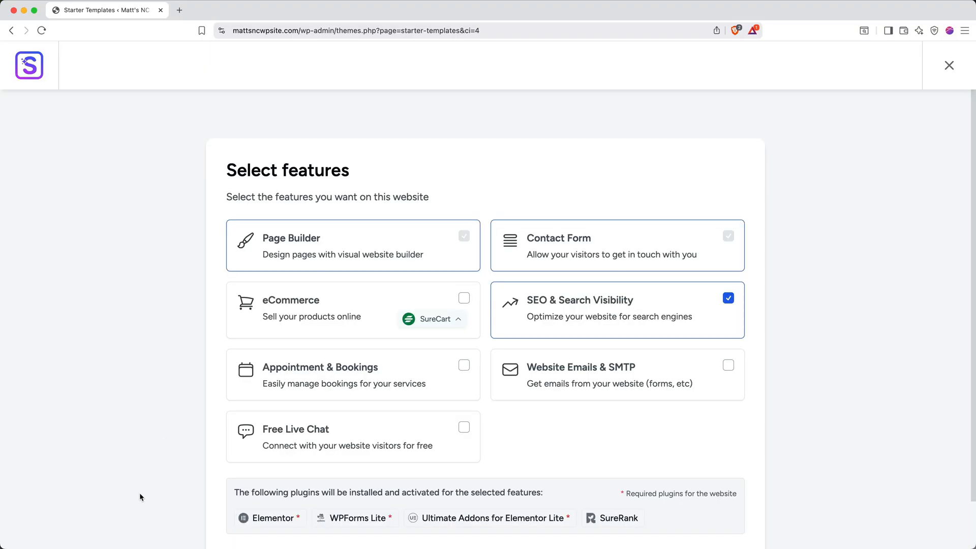
# - Skip the feature selection, acknowledge the site overwrite notice, and submit to build the website
pyautogui.scroll(-3, 140, 492)
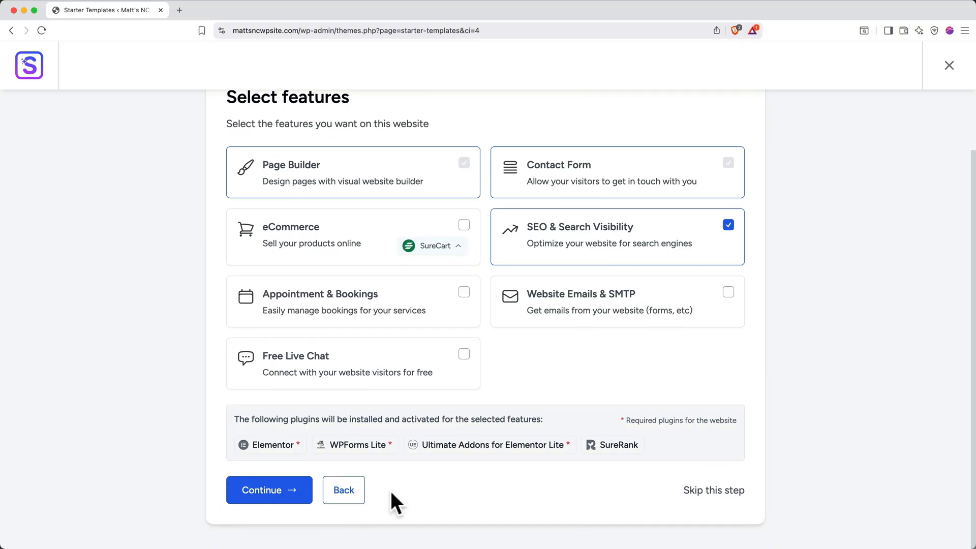
pyautogui.click(693, 493)
pyautogui.scroll(-2, 692, 491)
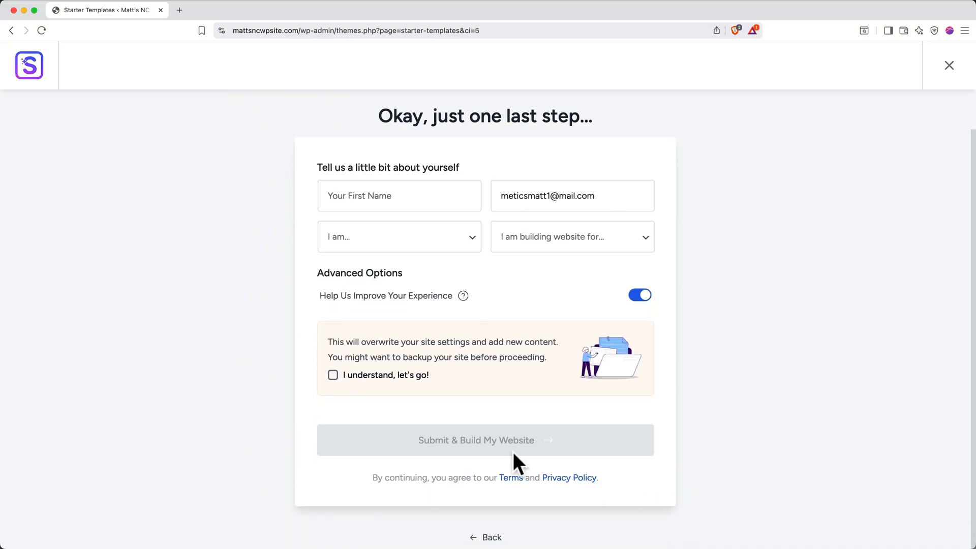
pyautogui.click(356, 376)
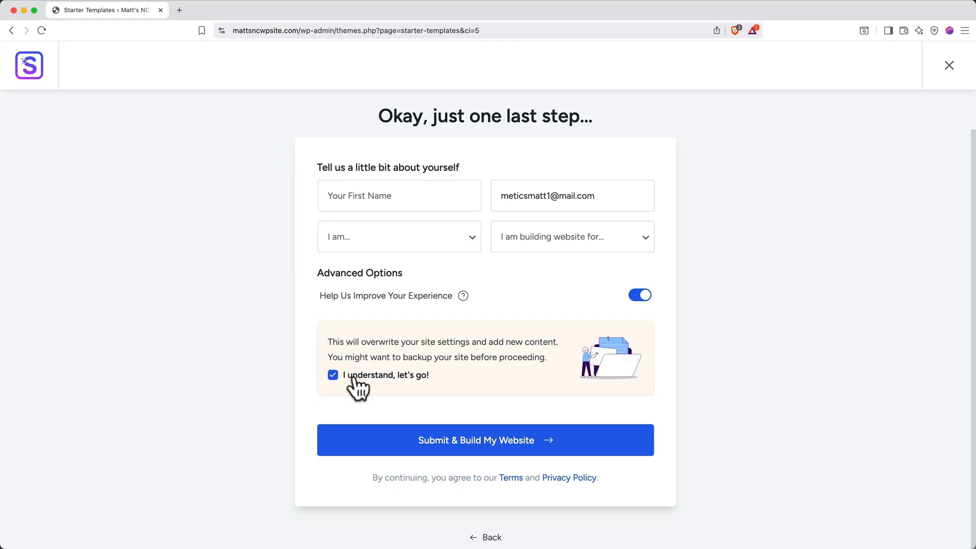
pyautogui.click(384, 442)
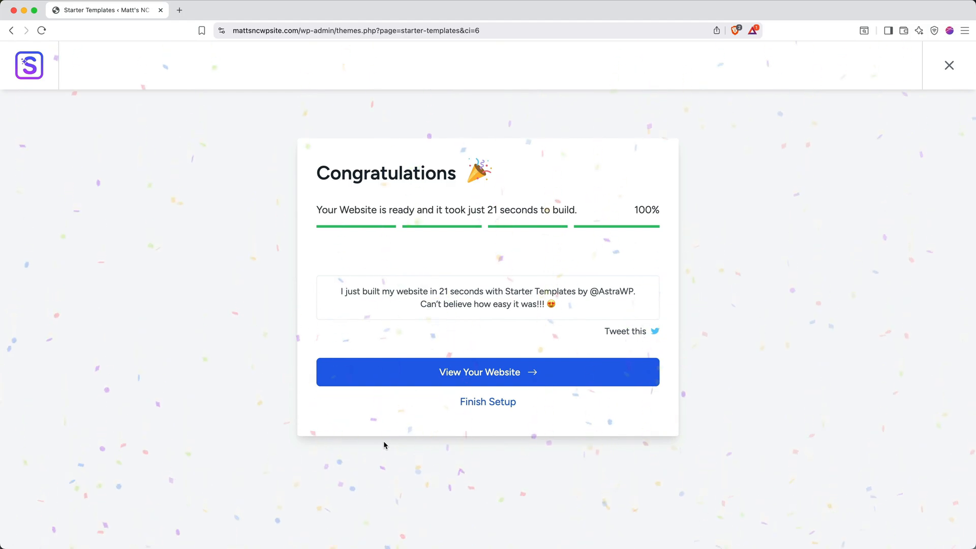
# - View the new website and open its home page in Elementor, dismissing the notifications popup
pyautogui.click(413, 382)
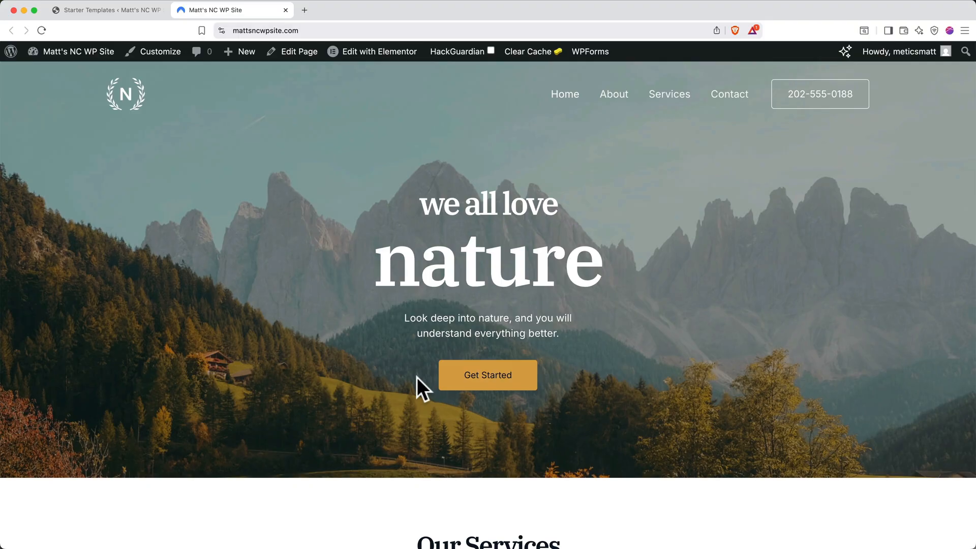
pyautogui.click(159, 8)
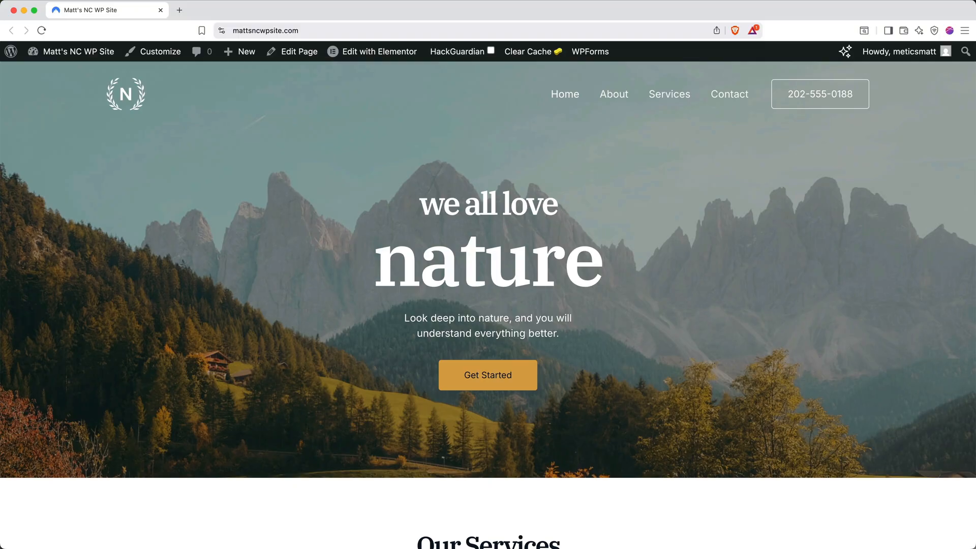
pyautogui.click(388, 59)
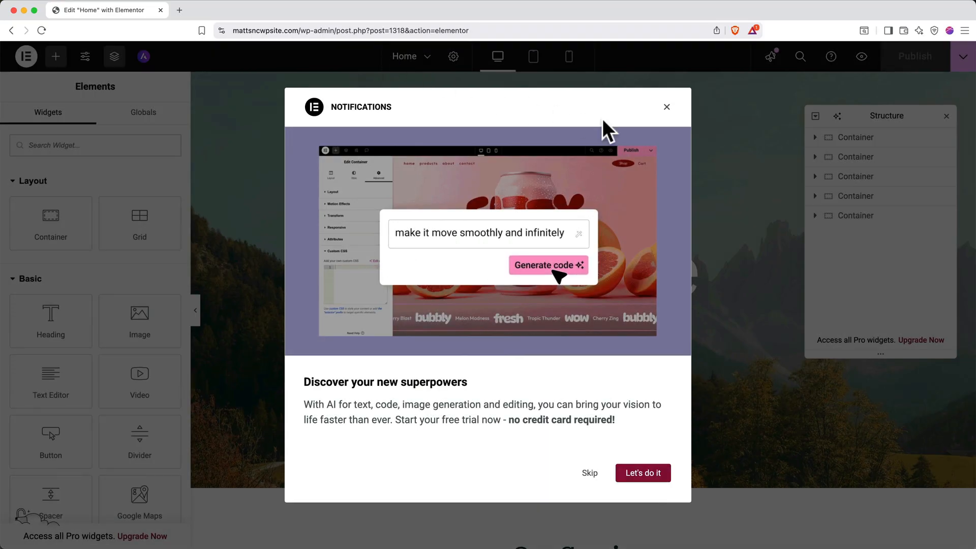
pyautogui.click(667, 106)
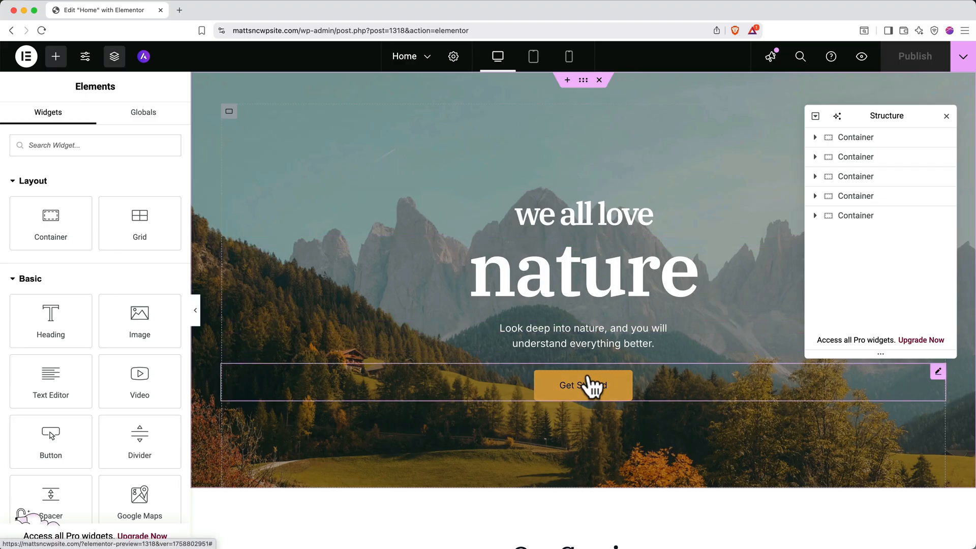
# - Expand the hero section in the structure tree and select its containers and headings to inspect them
pyautogui.click(815, 137)
pyautogui.click(820, 157)
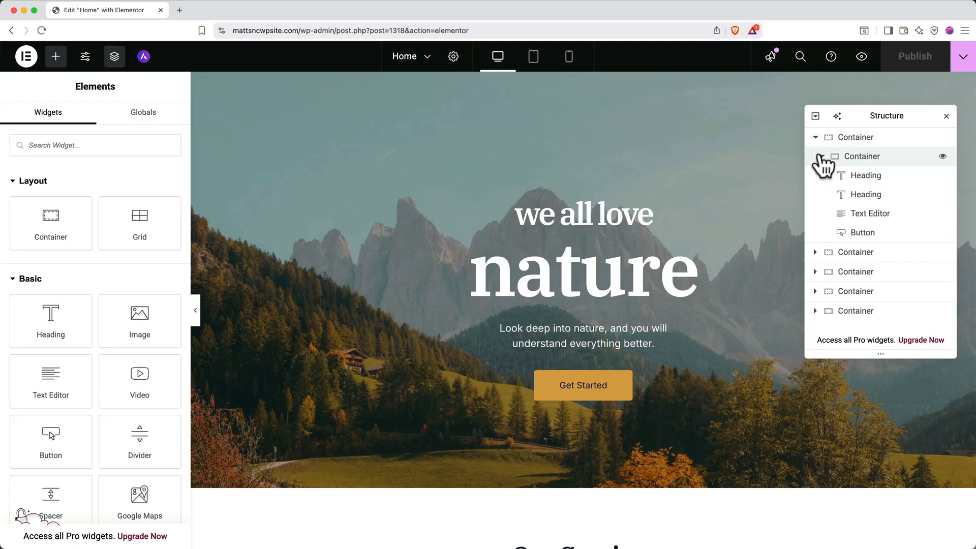
pyautogui.click(846, 151)
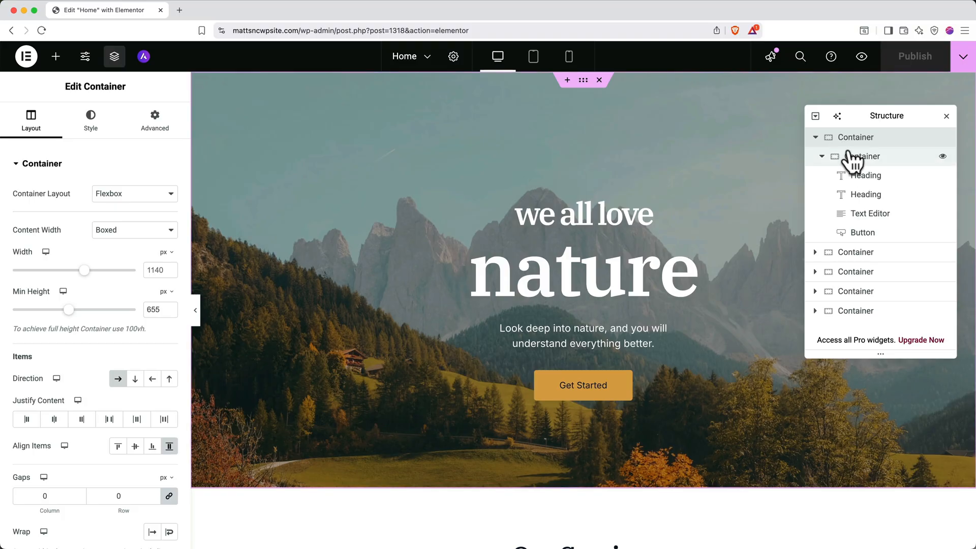
pyautogui.click(854, 161)
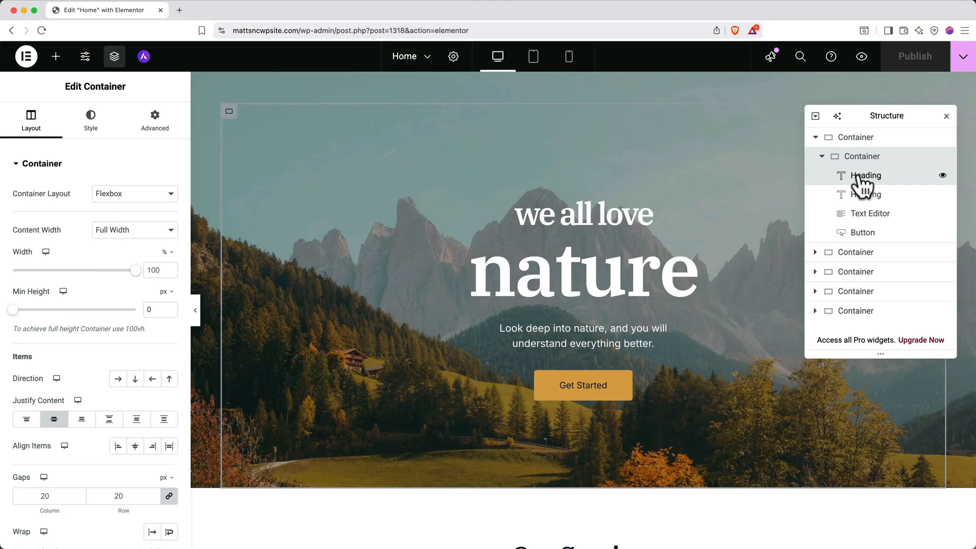
pyautogui.click(858, 176)
pyautogui.click(863, 195)
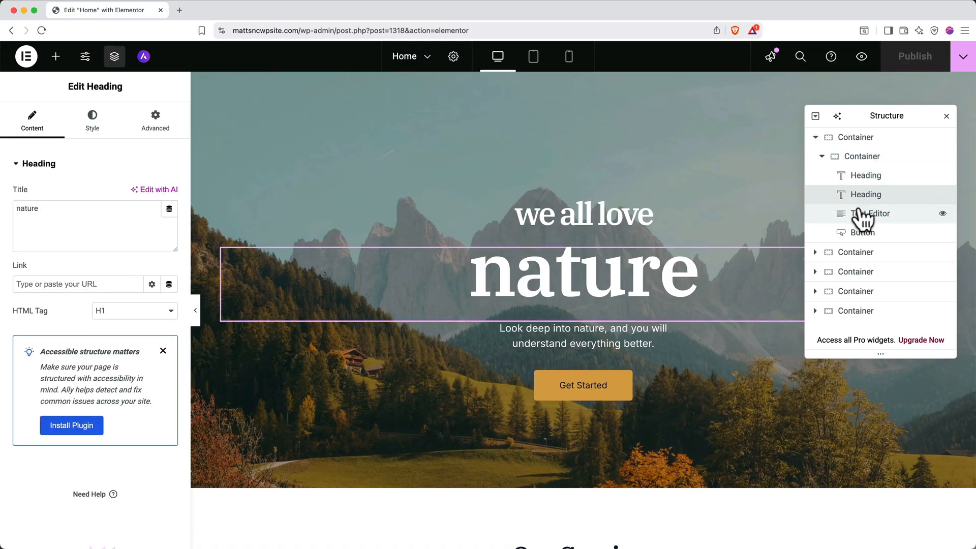
# - Select the hero text editor, toggle visibility of the button and hero container in the structure tree, and close the tree
pyautogui.click(866, 215)
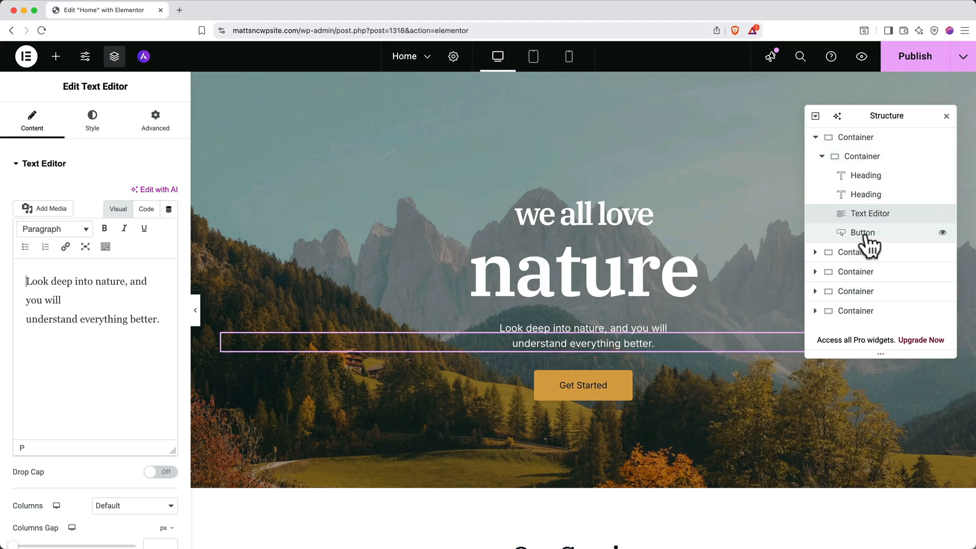
pyautogui.click(943, 233)
pyautogui.click(943, 233)
pyautogui.click(943, 233)
pyautogui.click(943, 232)
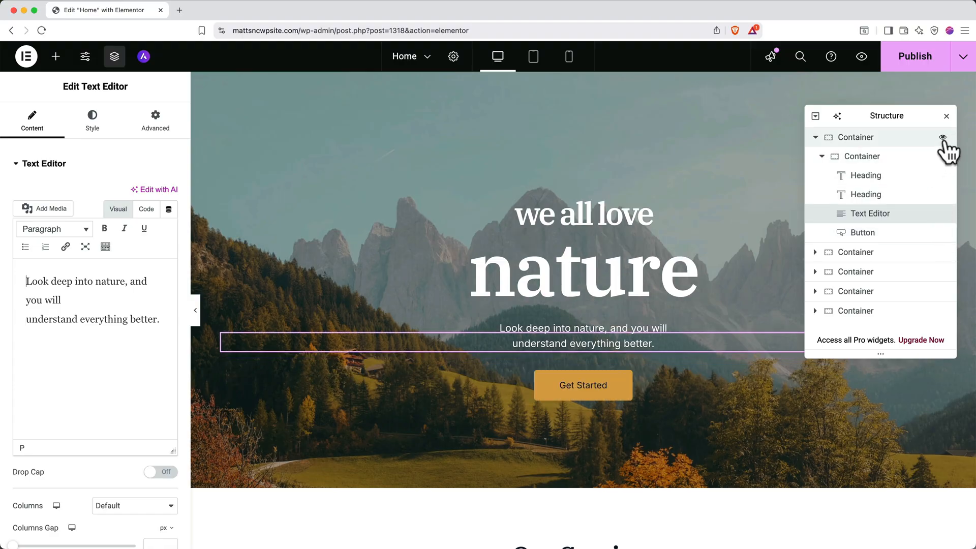
pyautogui.click(943, 138)
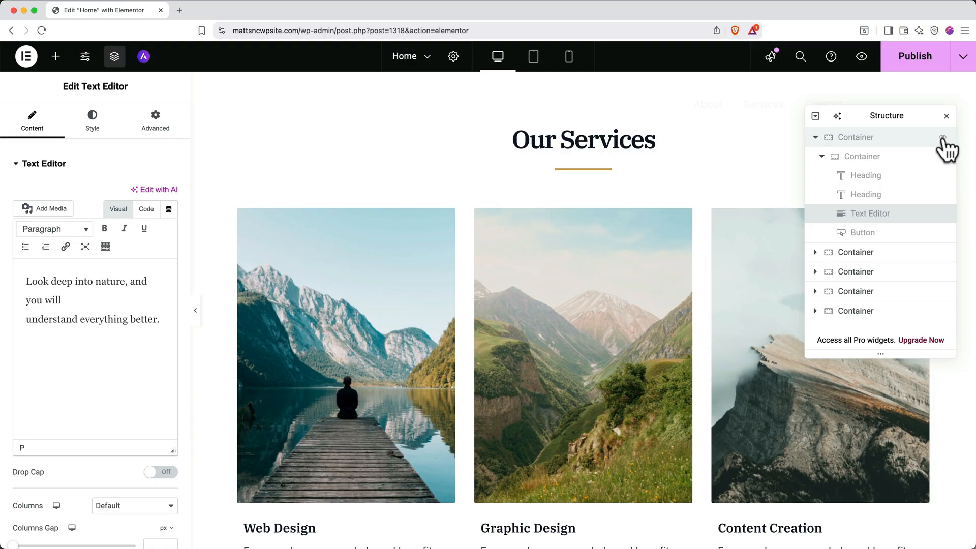
pyautogui.click(943, 137)
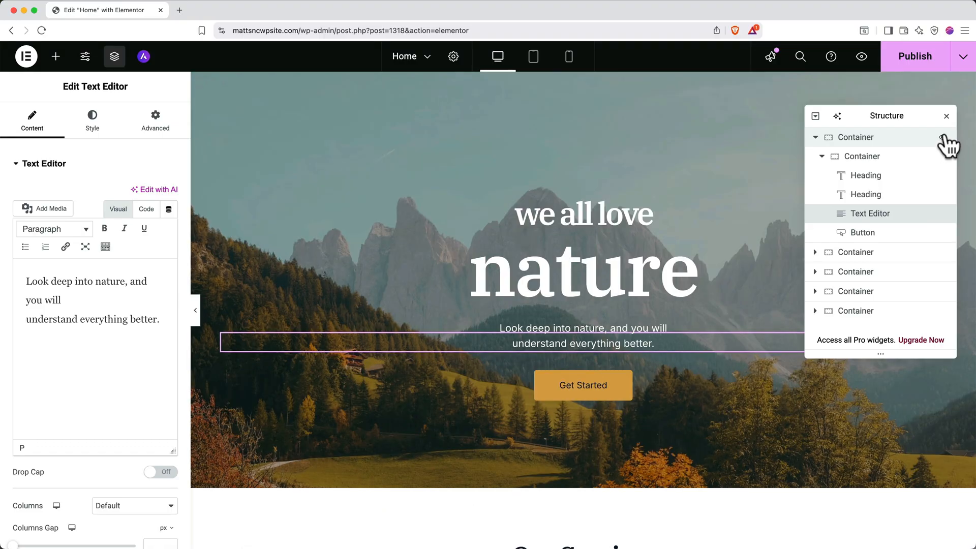
pyautogui.click(947, 117)
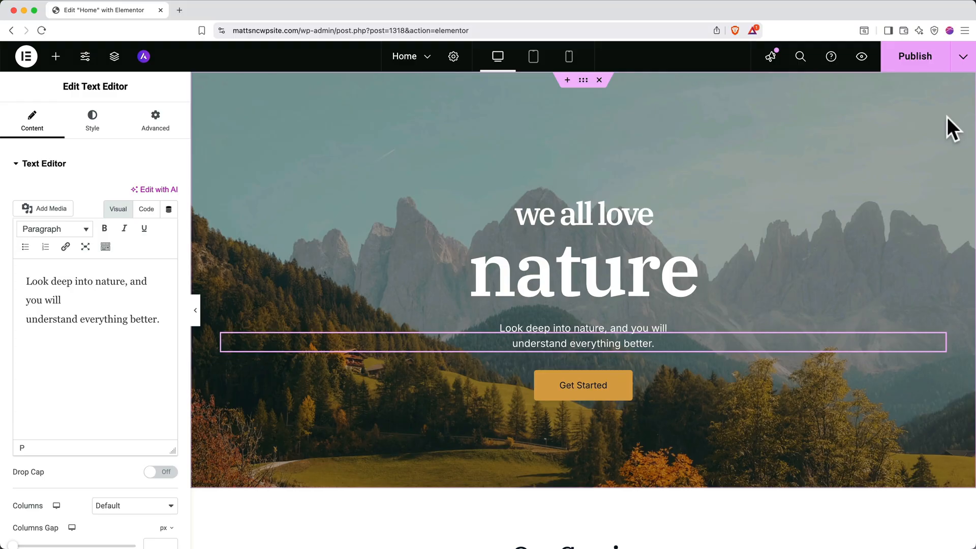
# - Add a two-column Flexbox container below the hero section, then delete it
pyautogui.scroll(-5, 716, 324)
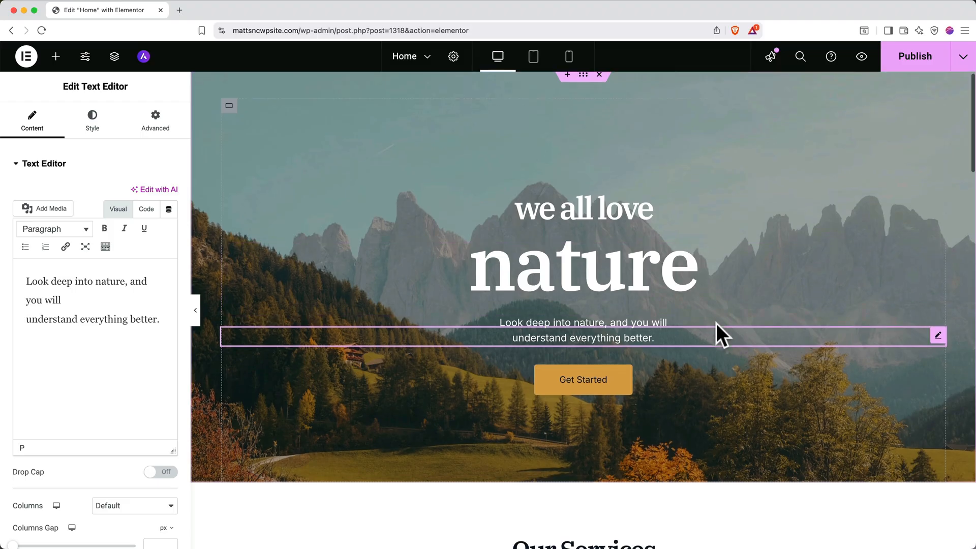
pyautogui.scroll(-2, 716, 323)
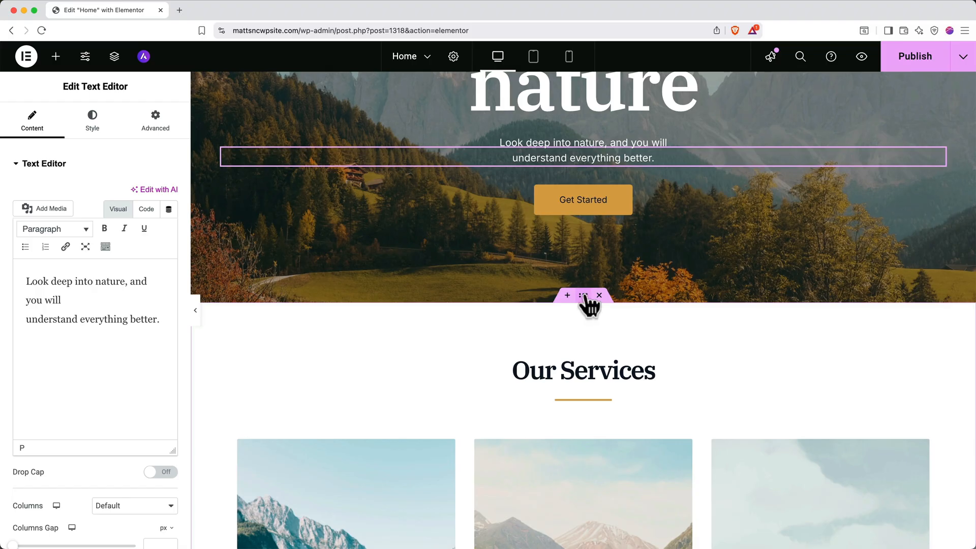
pyautogui.moveTo(583, 296)
pyautogui.mouseDown()
pyautogui.moveTo(584, 425)
pyautogui.moveTo(573, 401)
pyautogui.moveTo(567, 85)
pyautogui.moveTo(569, 307)
pyautogui.mouseUp()
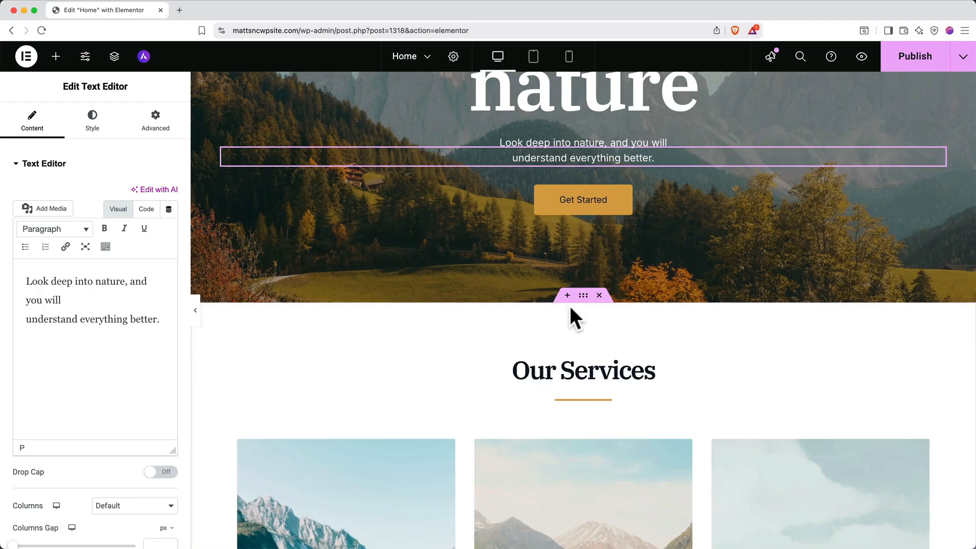
pyautogui.click(567, 296)
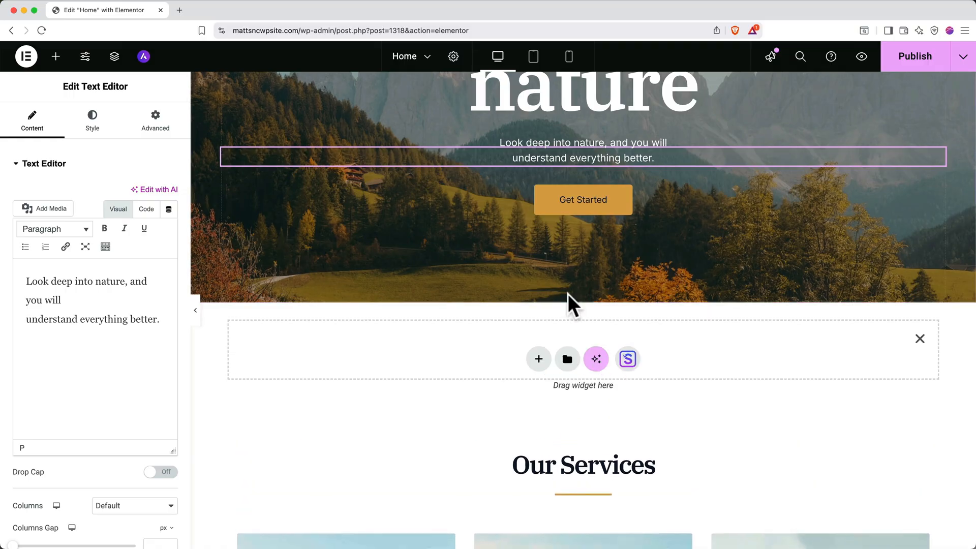
pyautogui.click(540, 363)
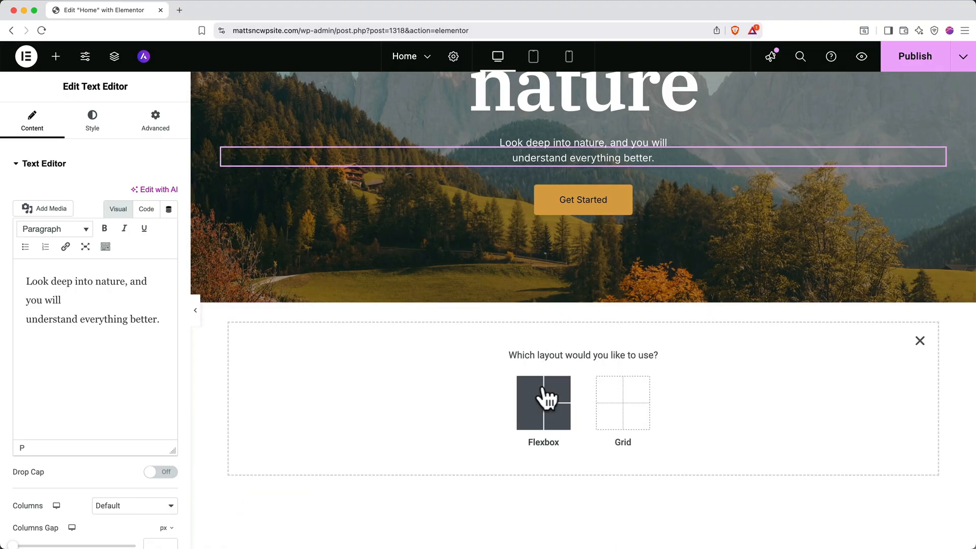
pyautogui.click(543, 400)
pyautogui.click(612, 394)
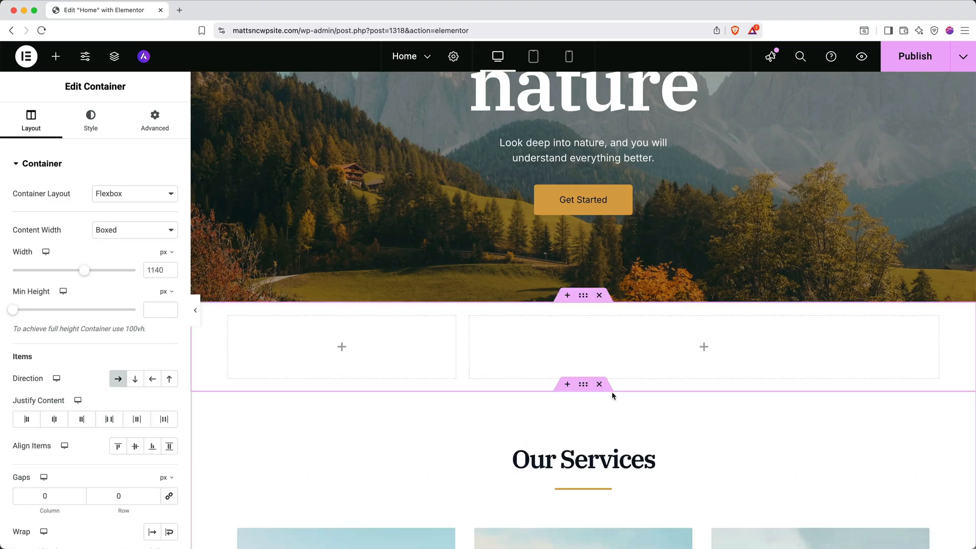
pyautogui.click(600, 295)
# - Change the small hero heading to "I Love"
pyautogui.scroll(3, 601, 299)
pyautogui.scroll(3, 602, 300)
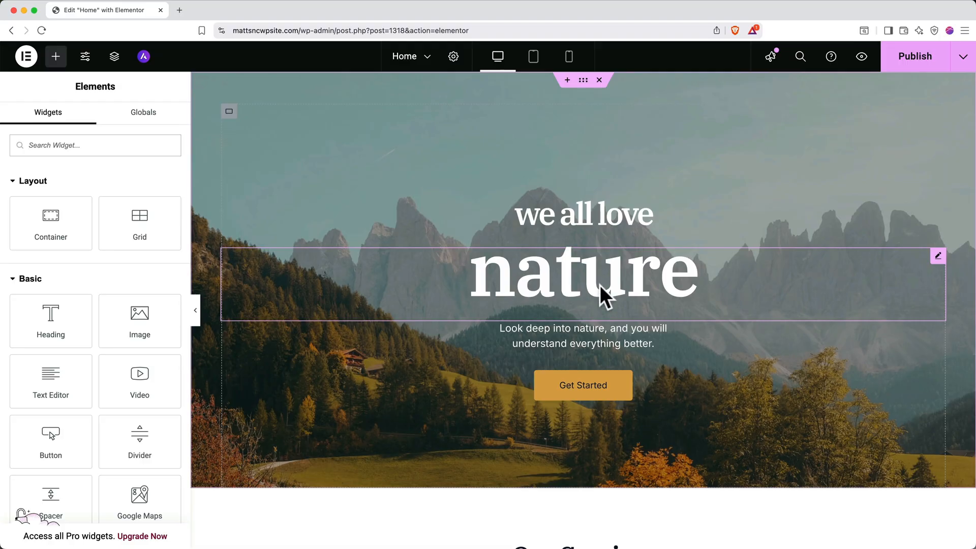
pyautogui.click(599, 218)
pyautogui.press('super+a')
pyautogui.press('BackSpace')
pyautogui.write('I Love')
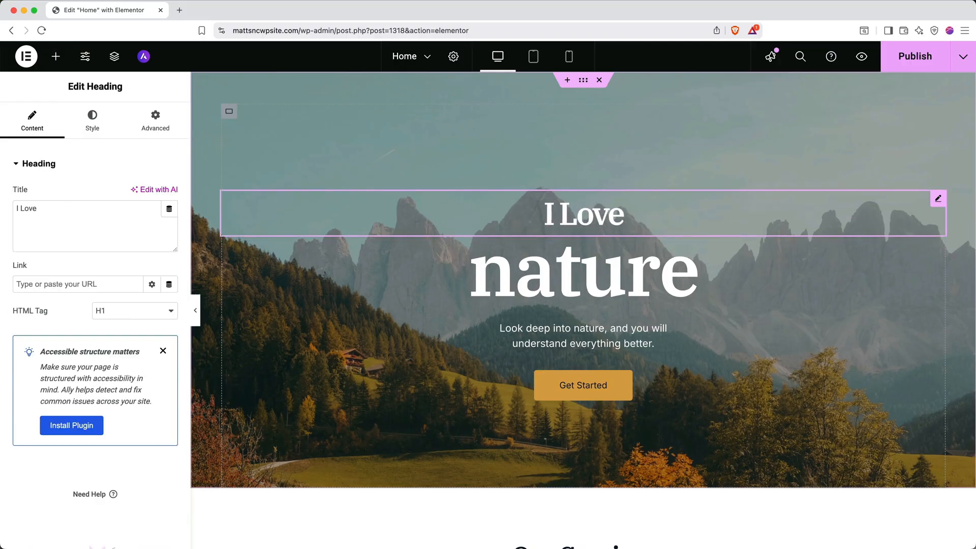
# - Replace the large hero heading text with "The Mountains"
pyautogui.click(657, 261)
pyautogui.press('super+a')
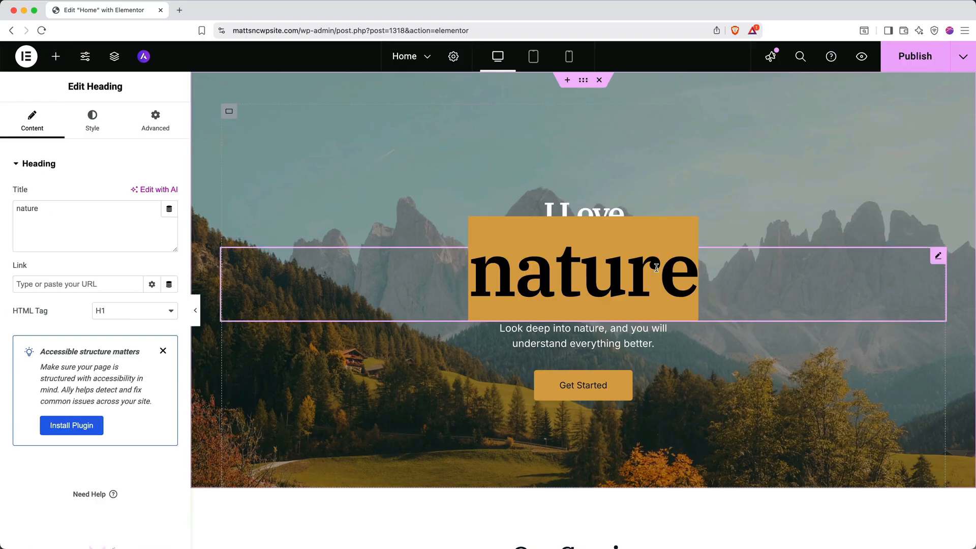
pyautogui.write('The Mountains')
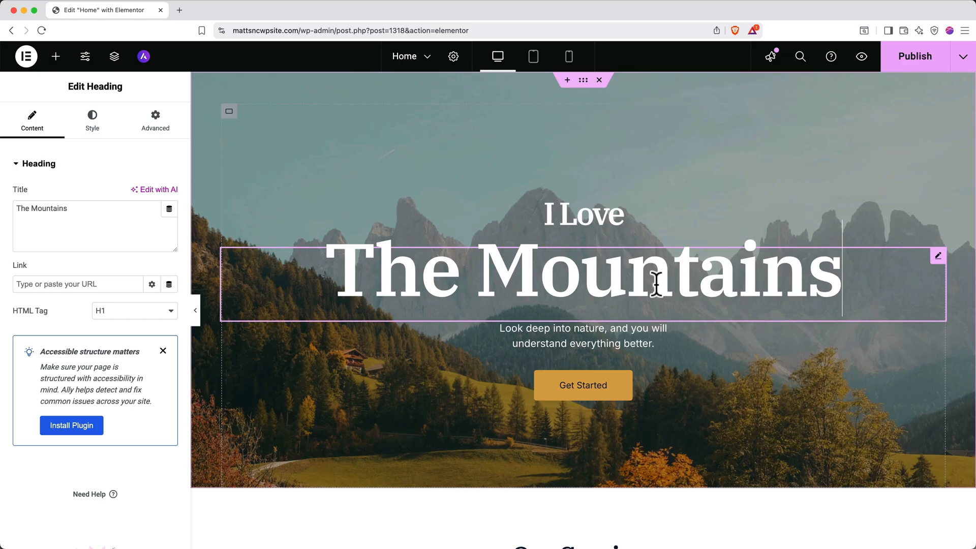
# - Change the hero button text to "Reach Out!" and link it to the Contact page
pyautogui.click(596, 386)
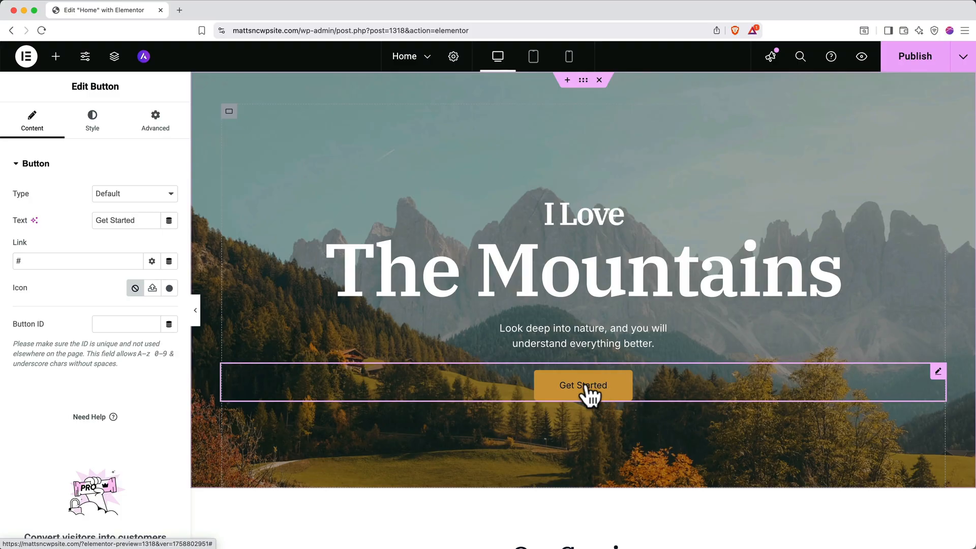
pyautogui.tripleClick(136, 220)
pyautogui.write('Reach ')
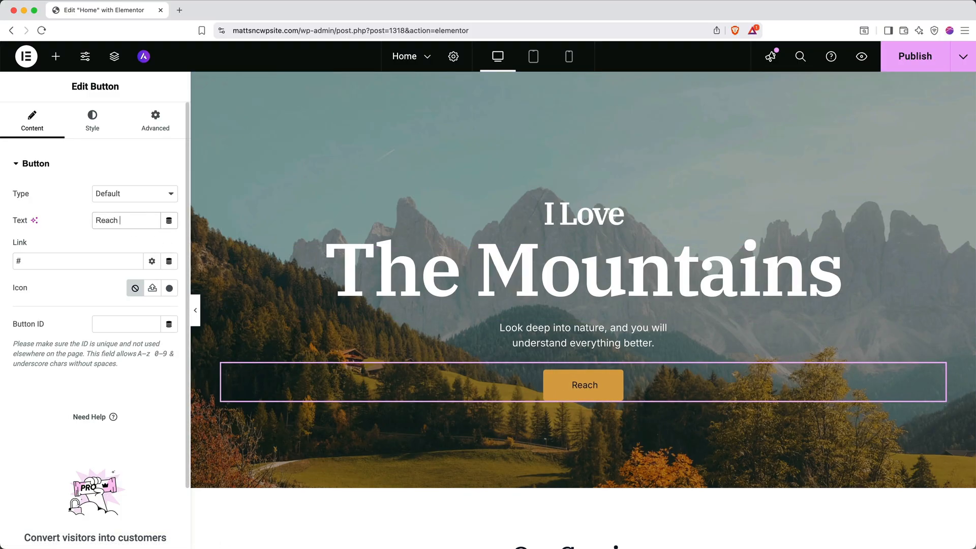
pyautogui.write('Out!')
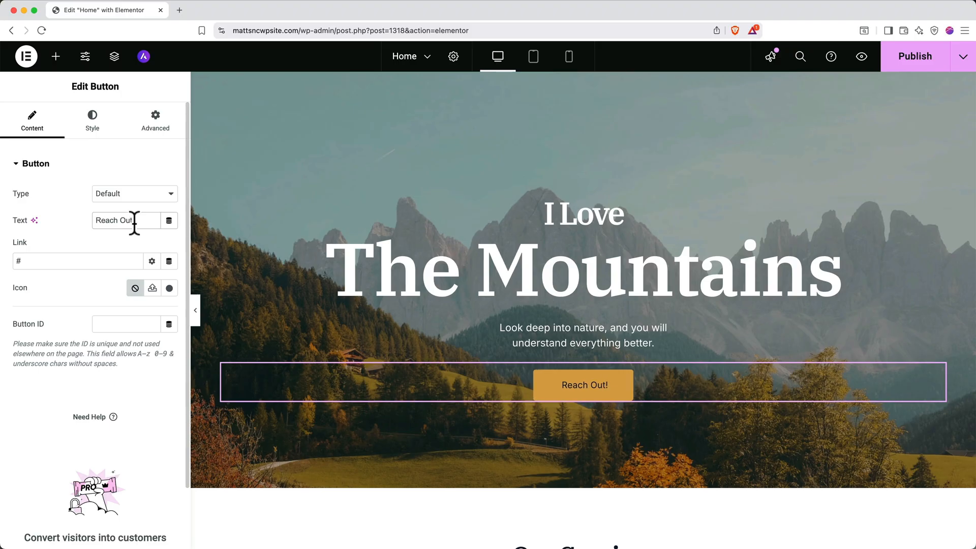
pyautogui.click(101, 260)
pyautogui.press('BackSpace')
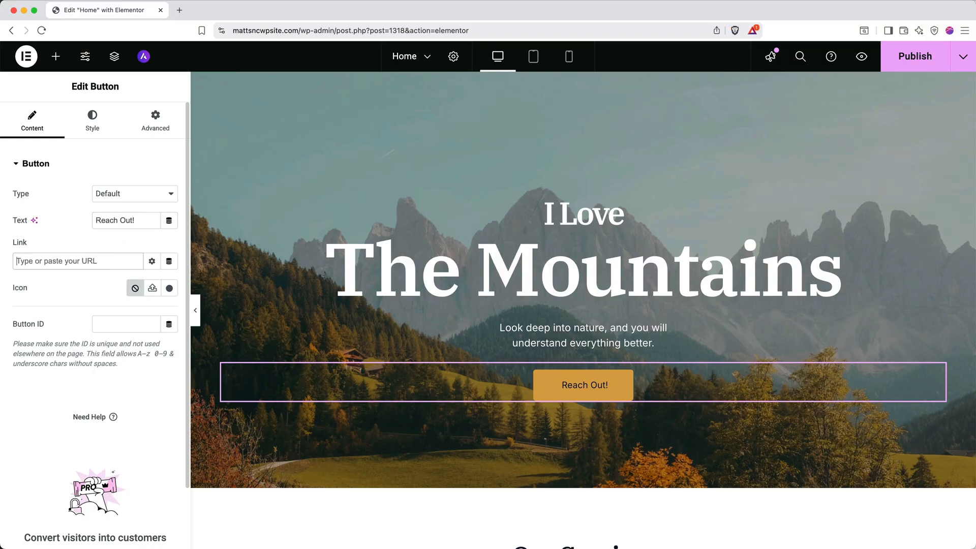
pyautogui.write('contact')
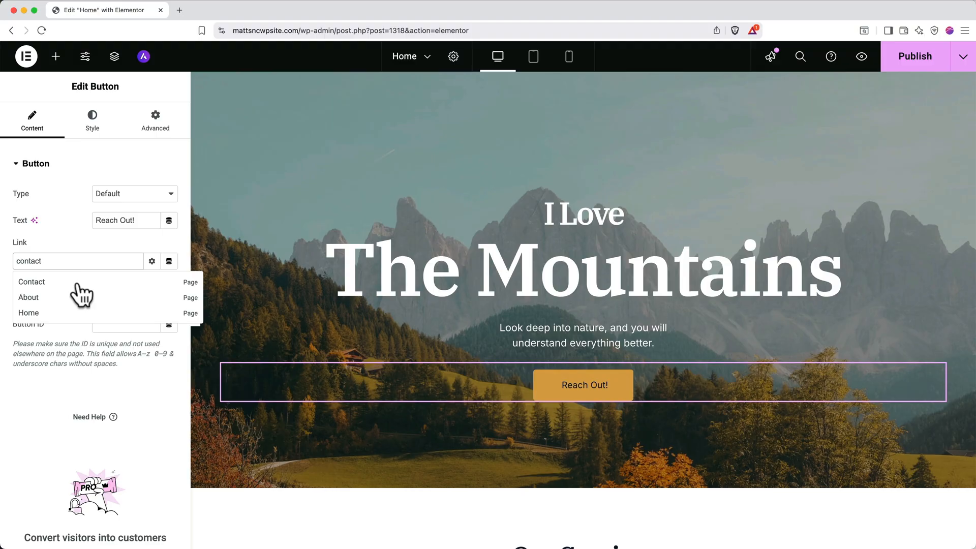
pyautogui.click(79, 283)
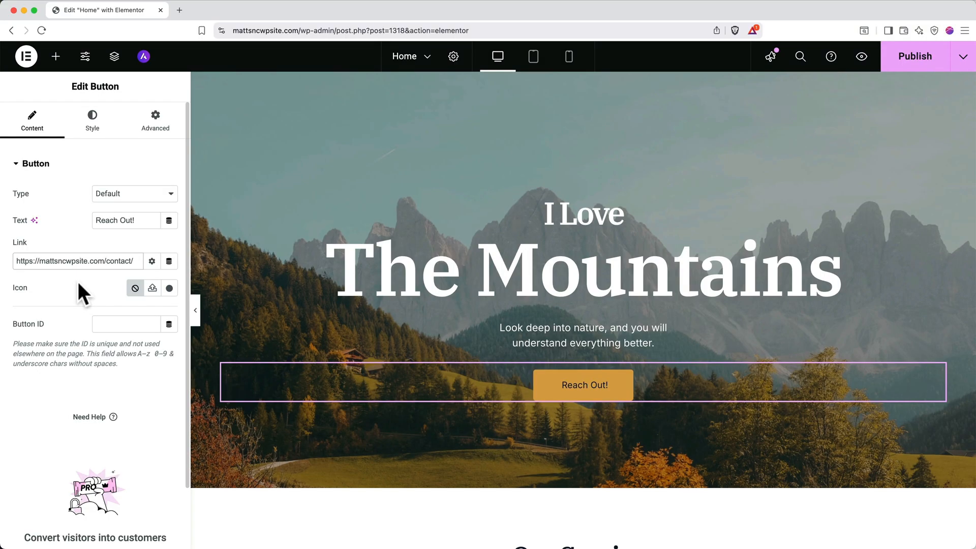
# - Add a Text Editor widget to the hero section, move it above the button, and delete it
pyautogui.click(55, 57)
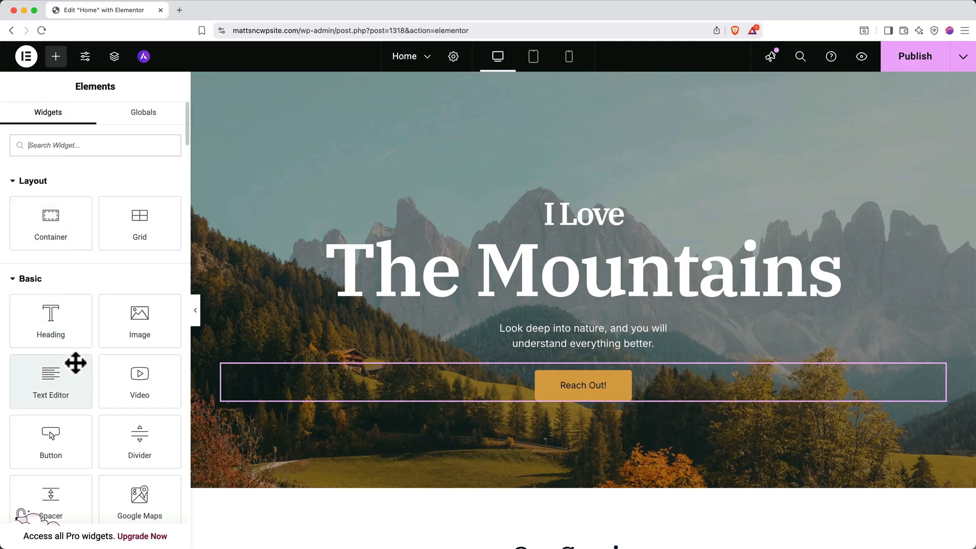
pyautogui.scroll(-2, 76, 362)
pyautogui.scroll(-2, 75, 362)
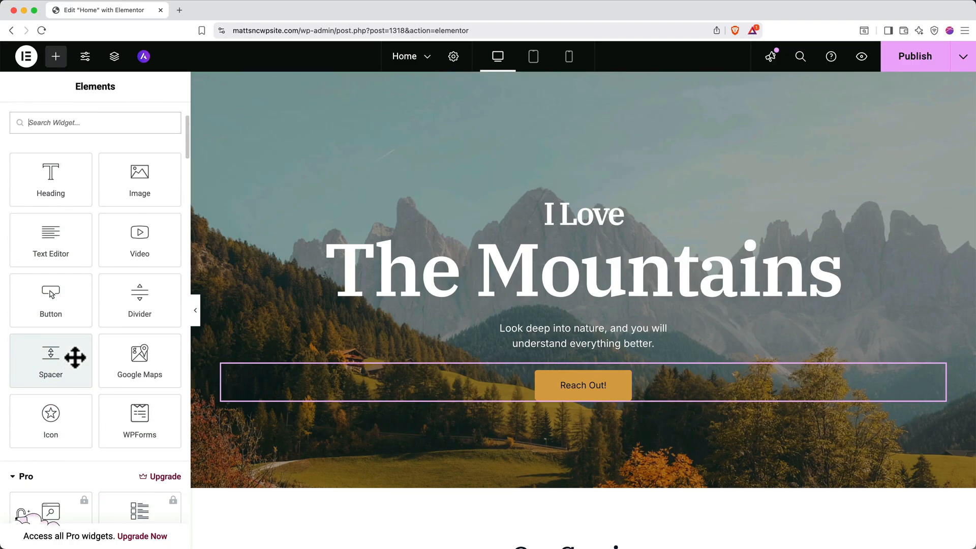
pyautogui.moveTo(52, 244); pyautogui.dragTo(617, 402)
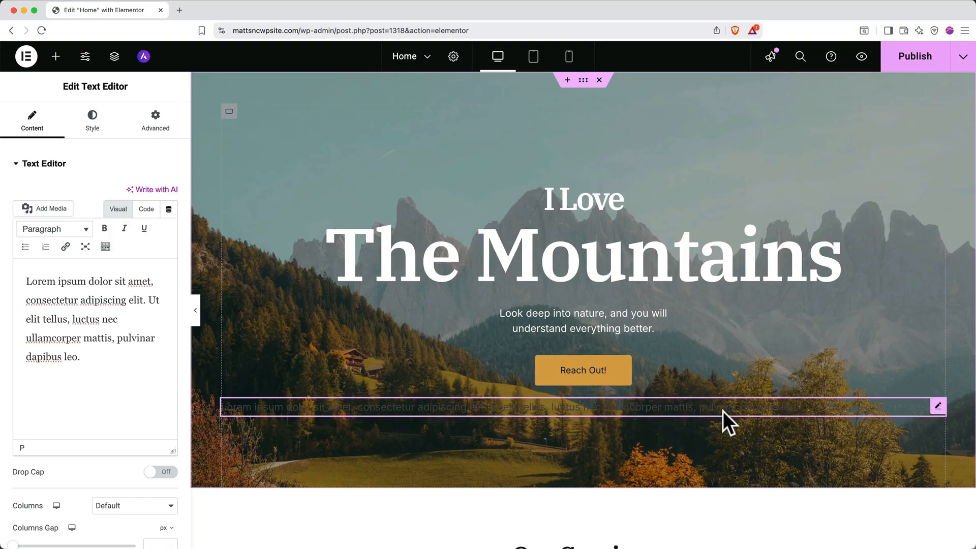
pyautogui.moveTo(722, 408); pyautogui.dragTo(697, 348)
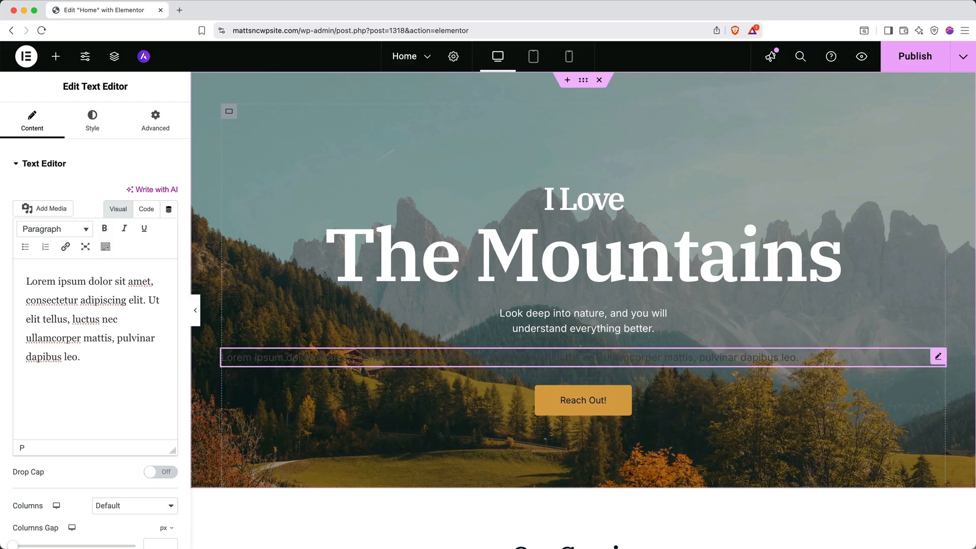
pyautogui.rightClick(841, 358)
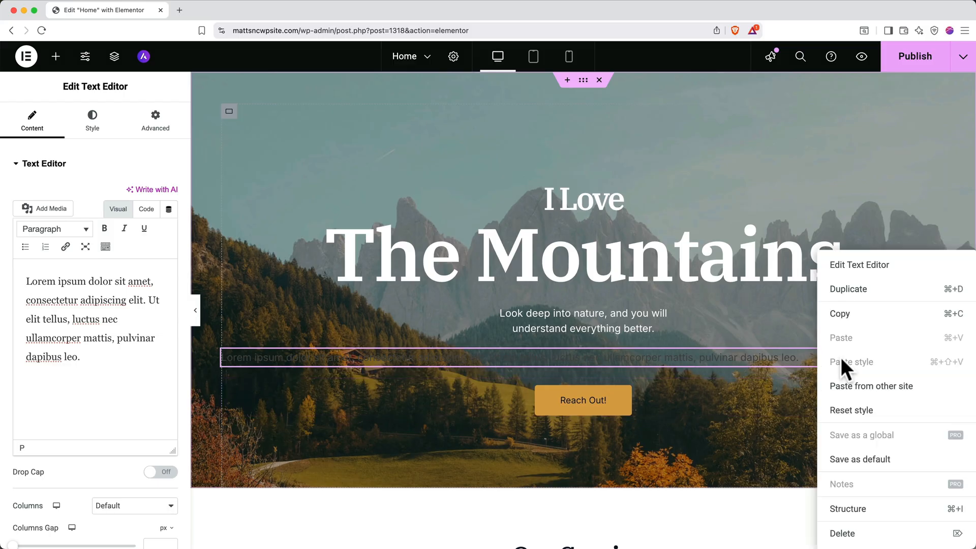
pyautogui.click(842, 534)
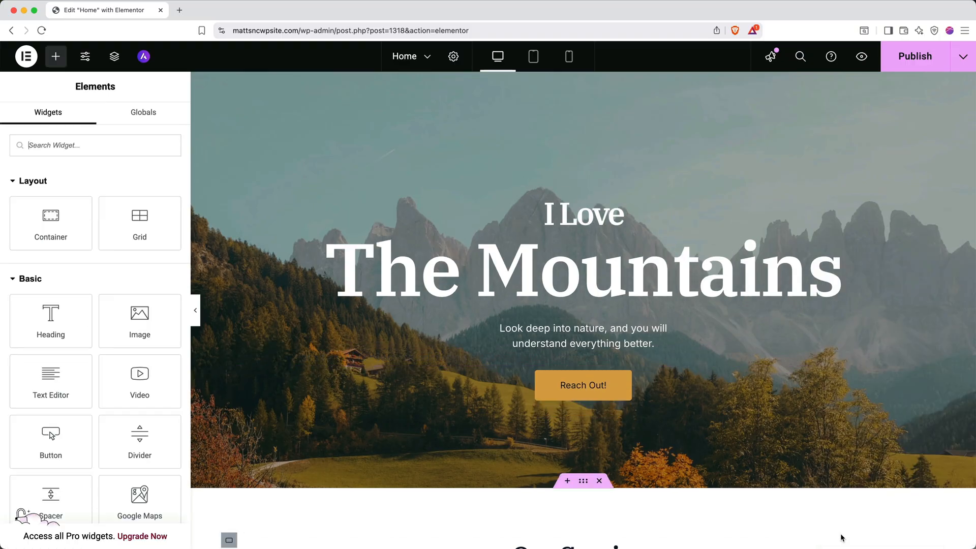
# - Replace the first service card's image with a stock photo from an image search for "mountains"
pyautogui.scroll(-7, 842, 536)
pyautogui.scroll(-3, 842, 536)
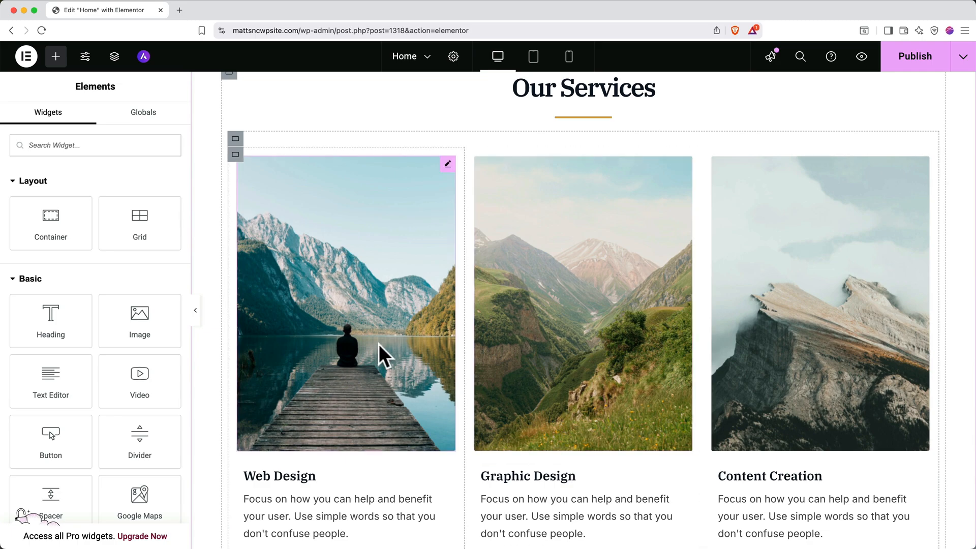
pyautogui.click(379, 343)
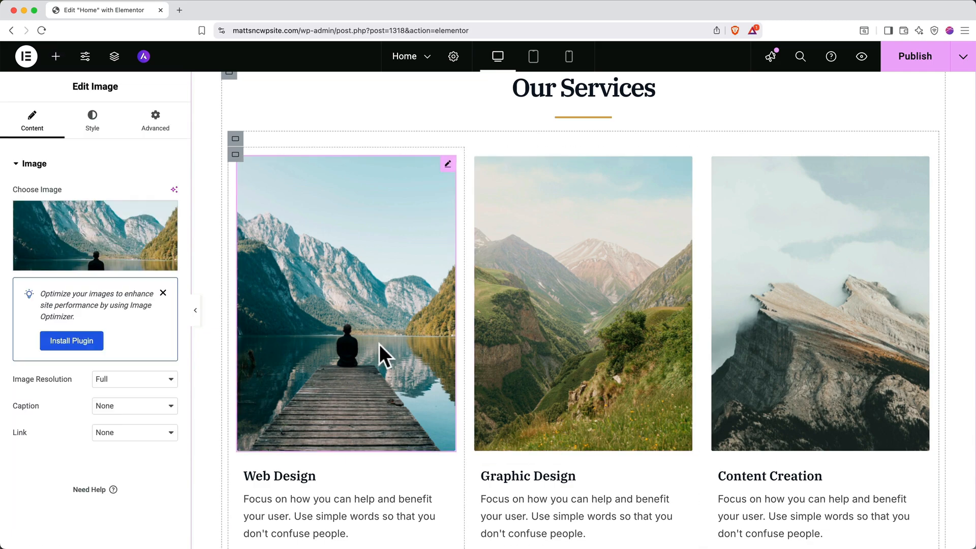
pyautogui.moveTo(102, 239)
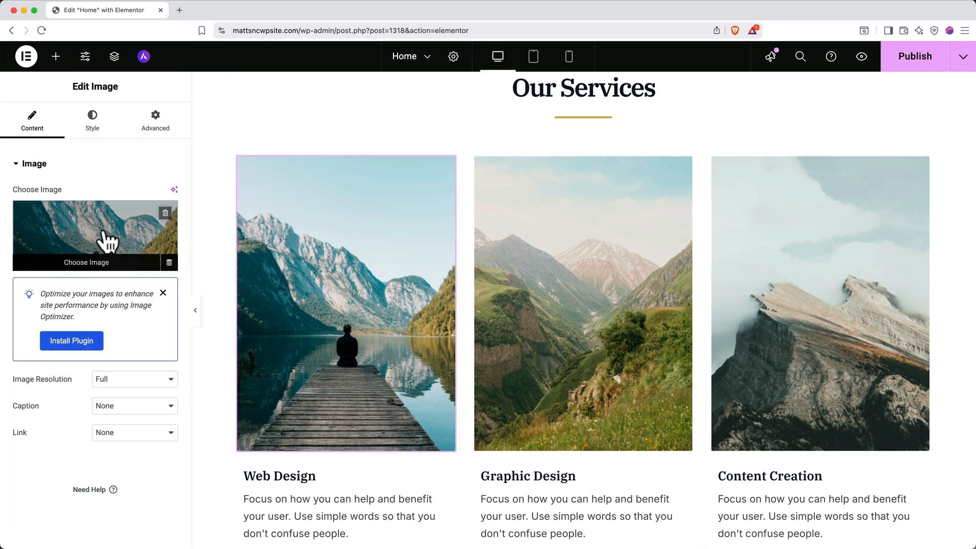
pyautogui.click(92, 264)
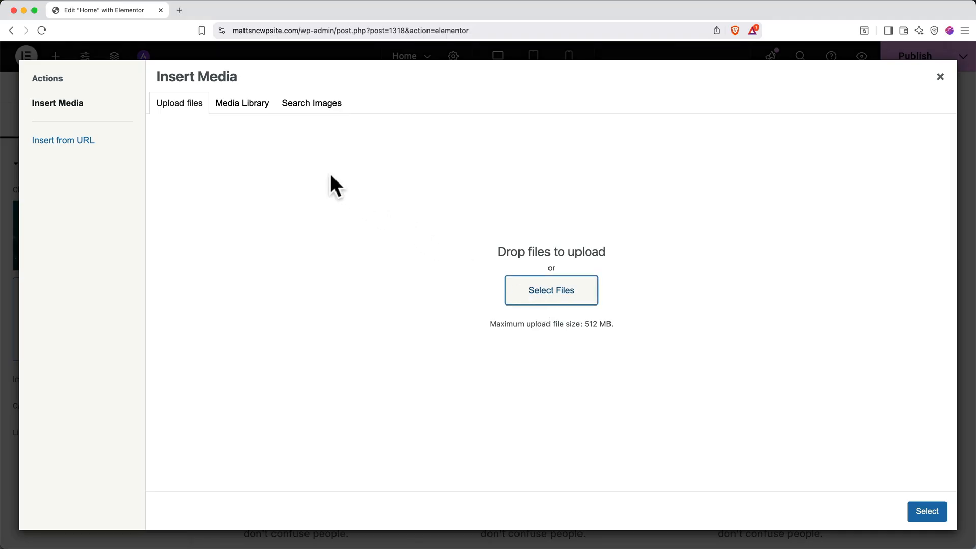
pyautogui.click(246, 110)
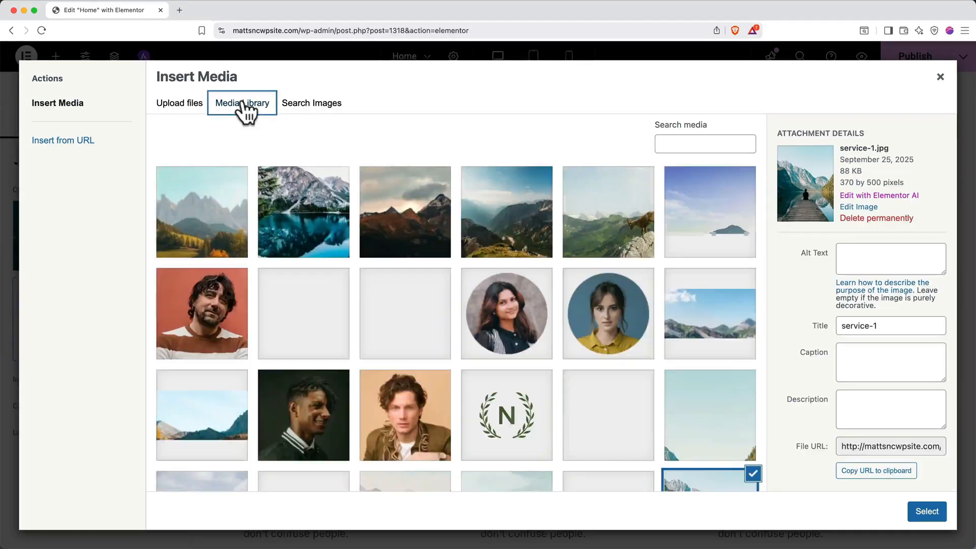
pyautogui.click(297, 108)
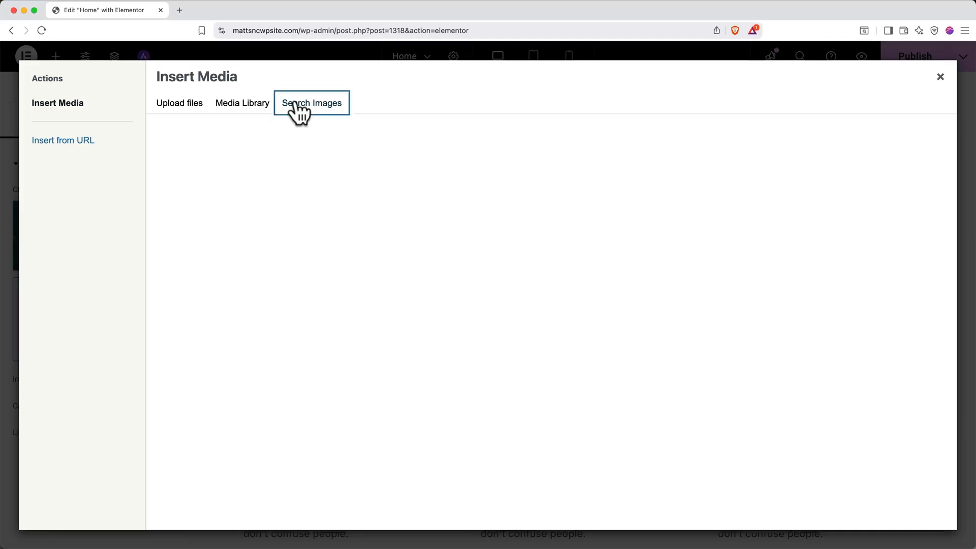
pyautogui.write('mountains')
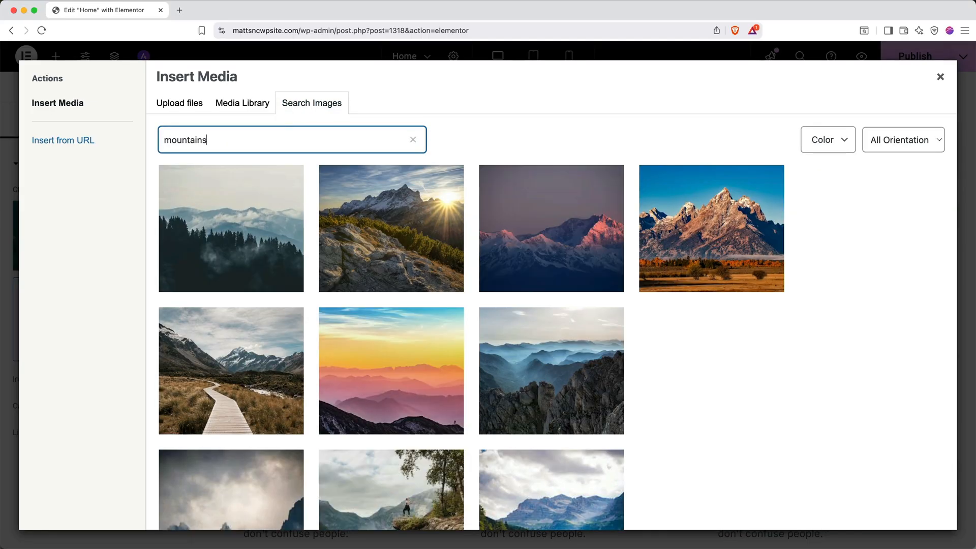
pyautogui.moveTo(239, 231)
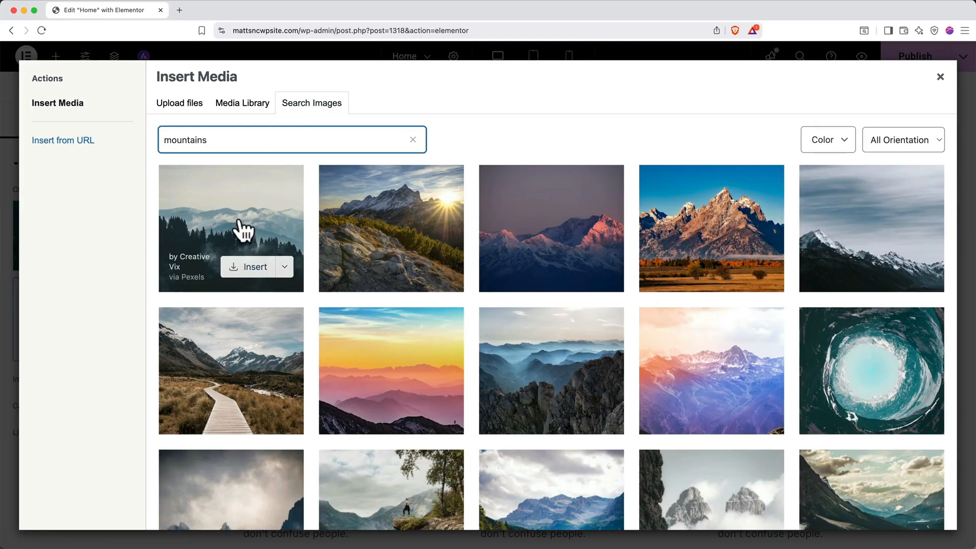
pyautogui.click(246, 269)
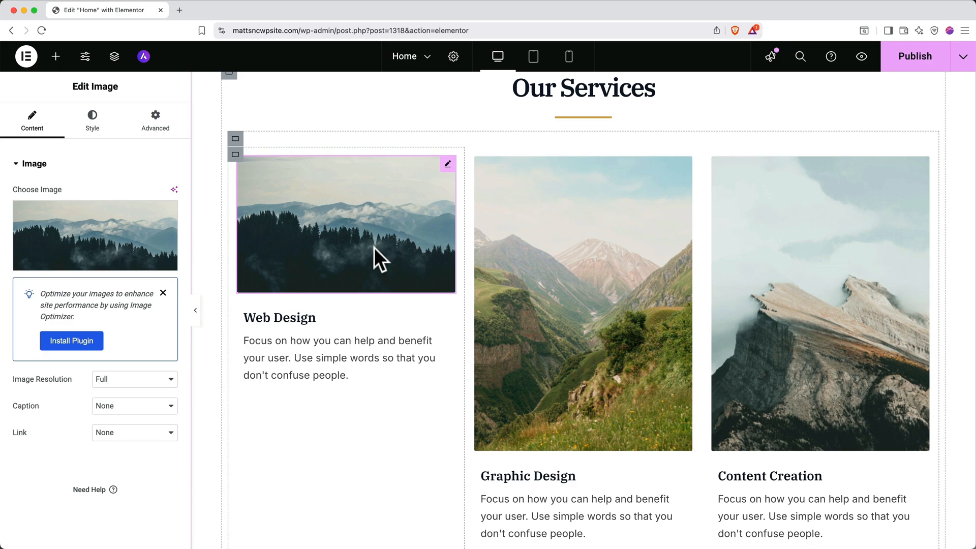
# - Save the home page and start a new page
pyautogui.click(427, 59)
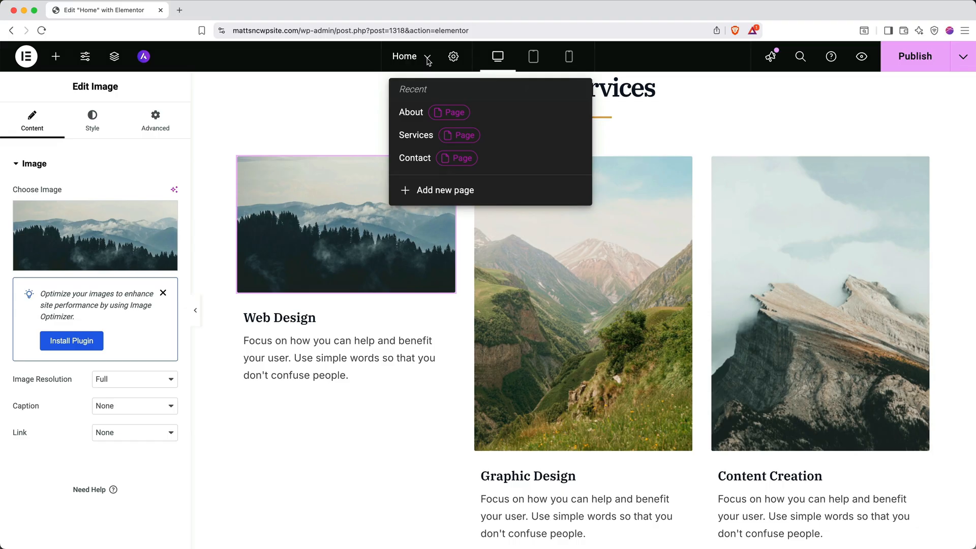
pyautogui.click(432, 198)
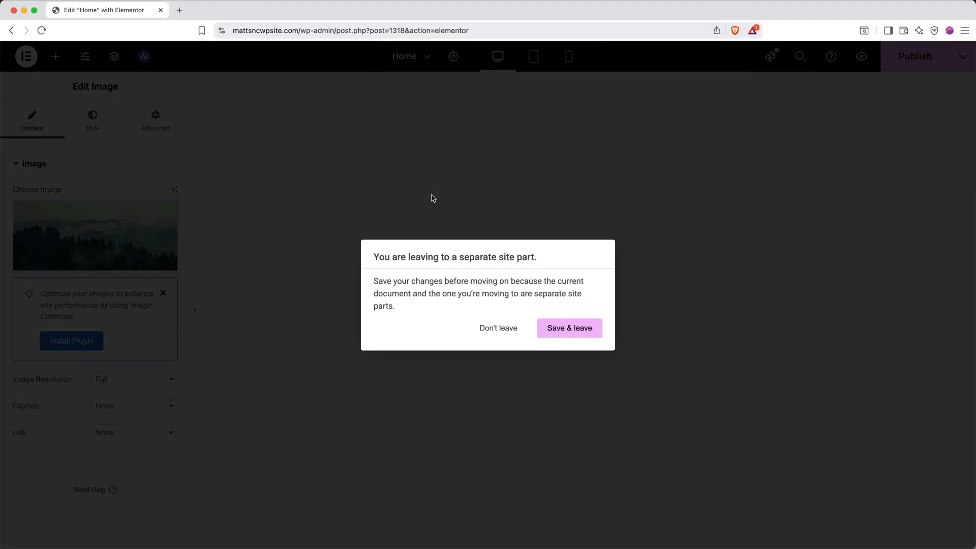
pyautogui.click(557, 329)
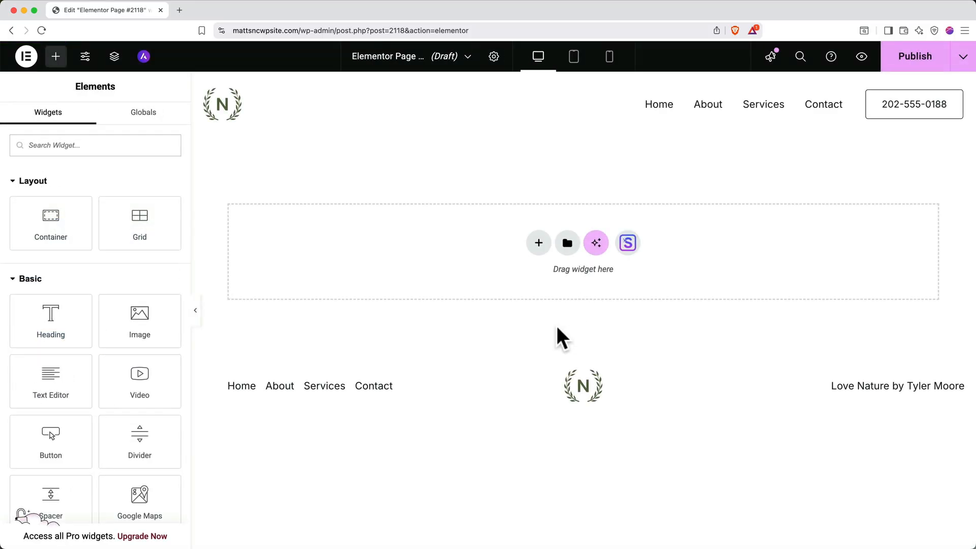
# - Set the new page's title to "The Team" in the page settings
pyautogui.click(494, 62)
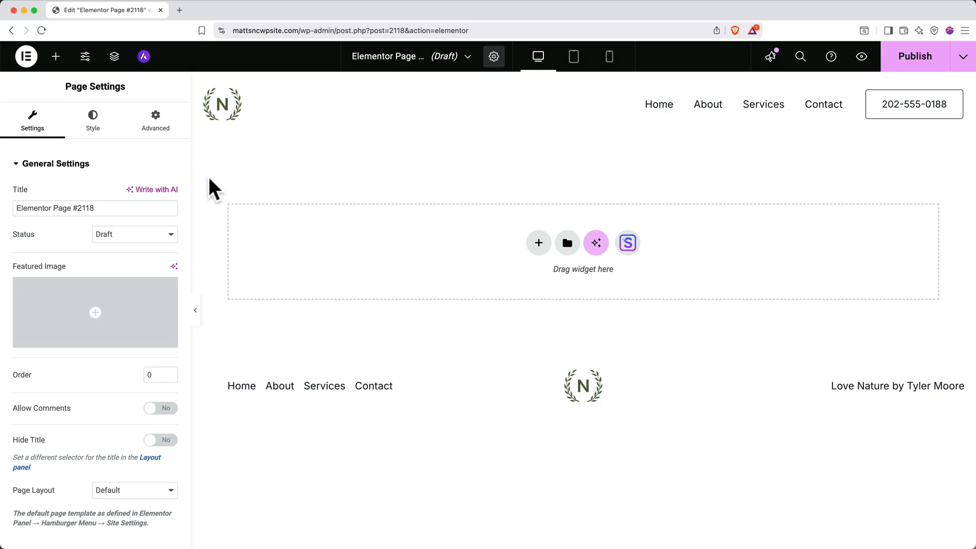
pyautogui.doubleClick(121, 208)
pyautogui.tripleClick(121, 209)
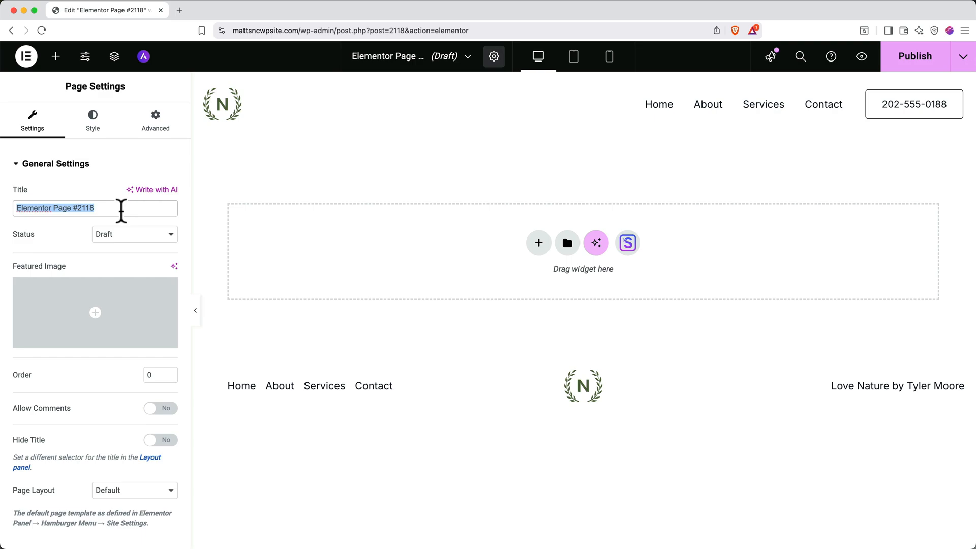
pyautogui.write('The Team')
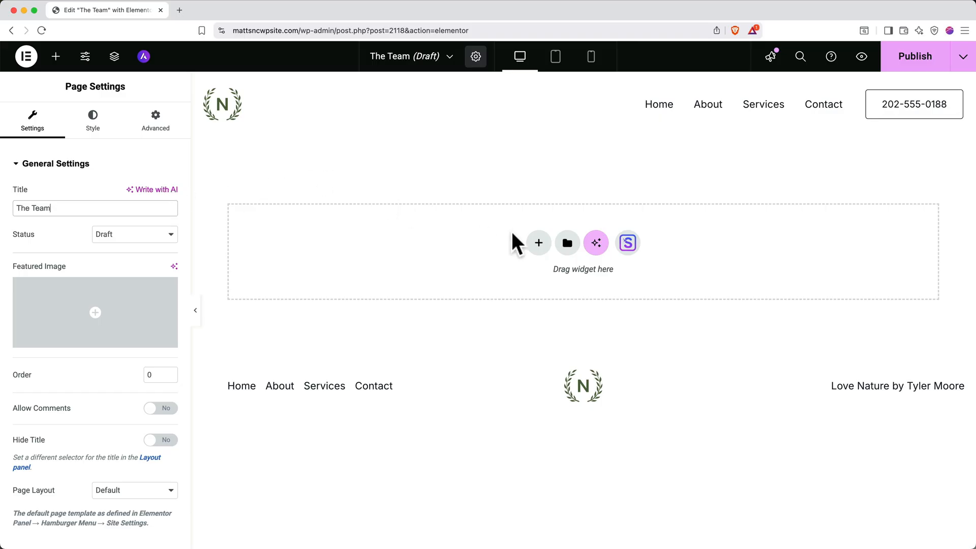
pyautogui.click(545, 243)
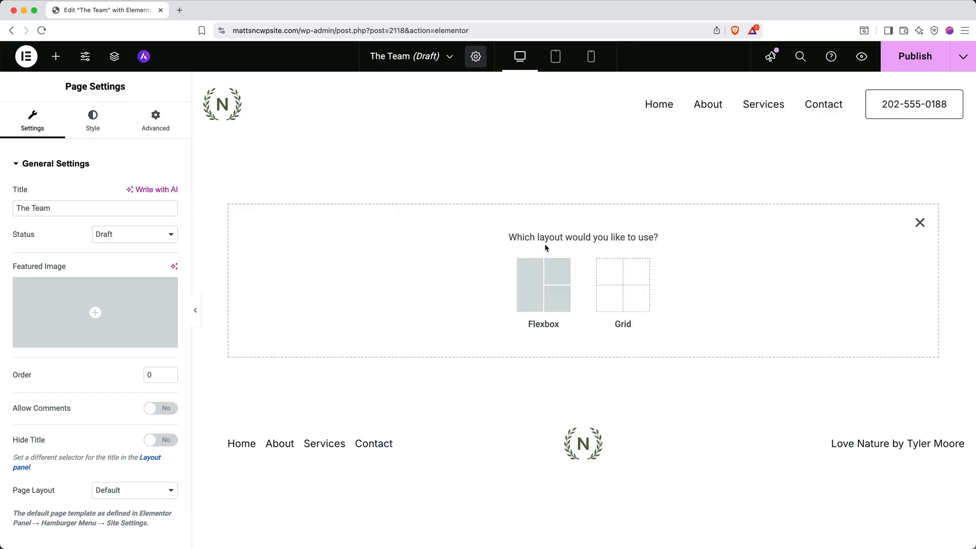
pyautogui.click(556, 289)
pyautogui.click(554, 278)
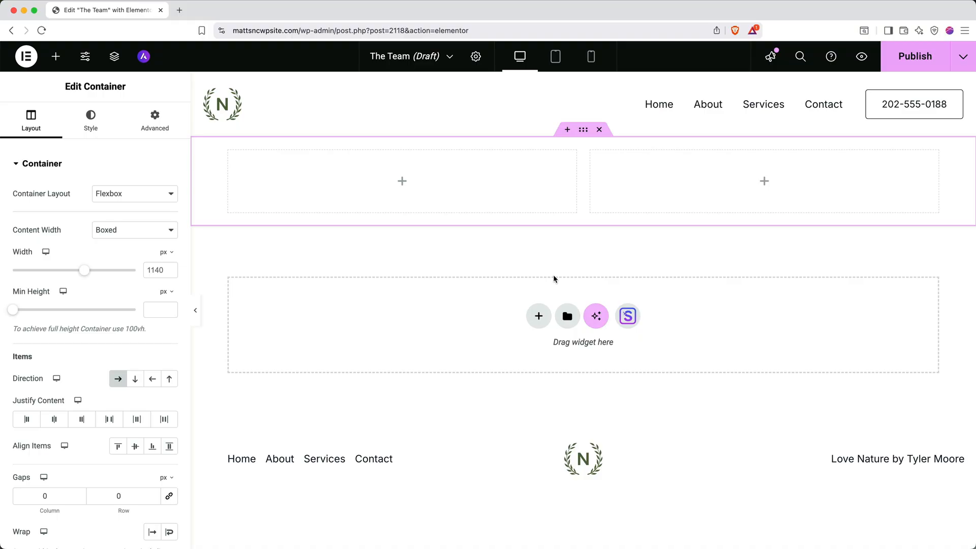
pyautogui.click(600, 130)
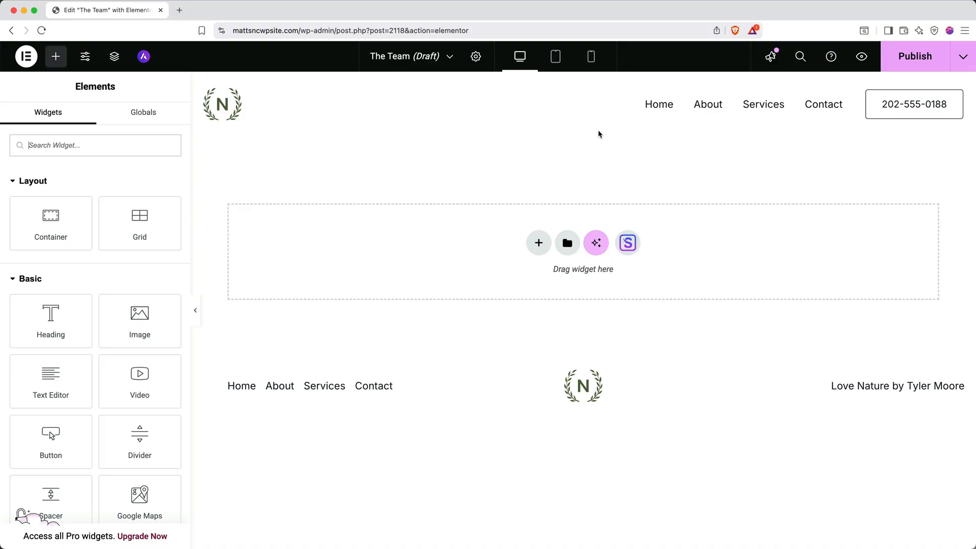
# - Import the About page of the Hope starter template into the new page
pyautogui.click(629, 243)
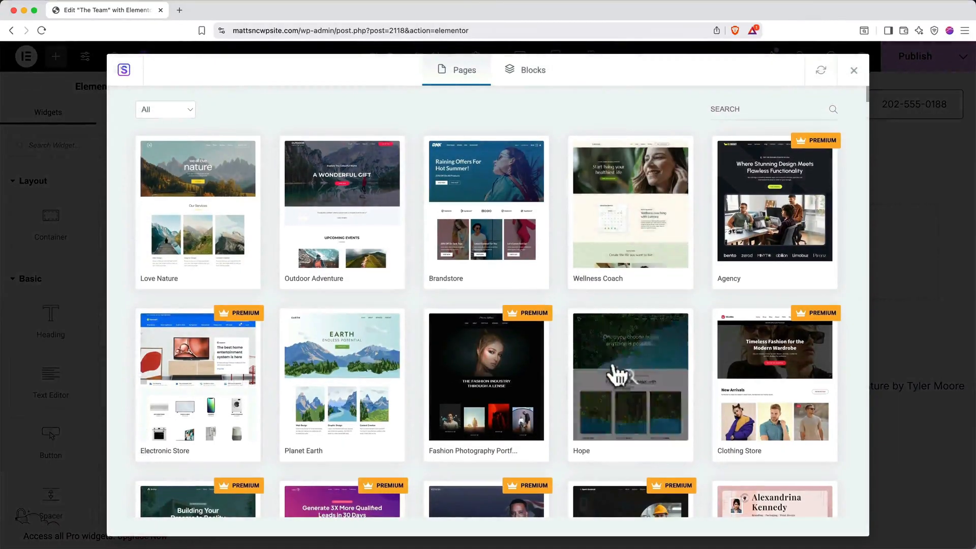
pyautogui.click(617, 372)
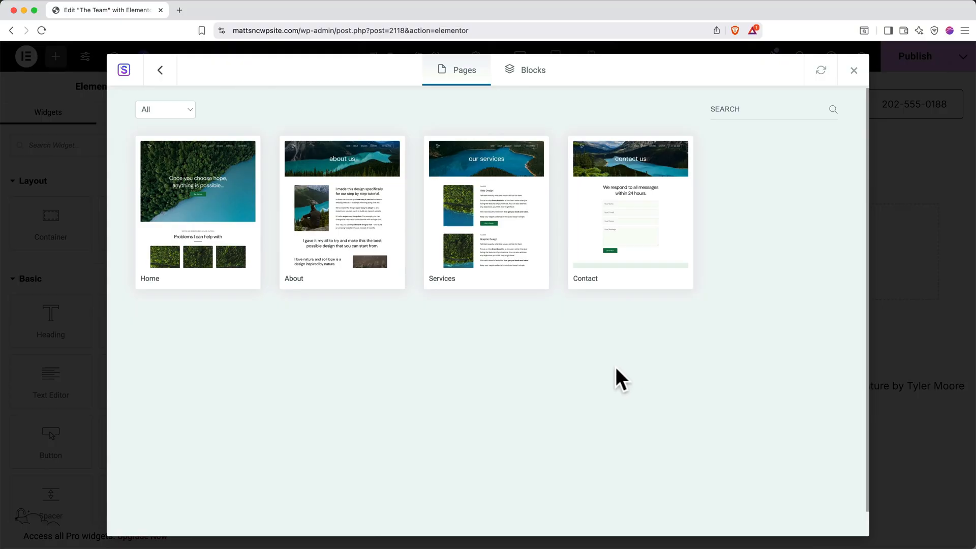
pyautogui.click(375, 220)
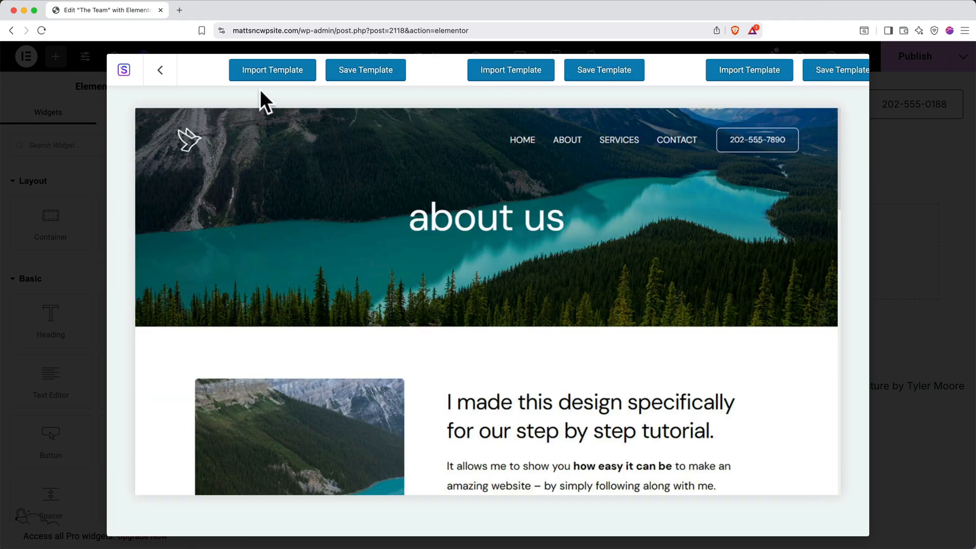
pyautogui.click(257, 76)
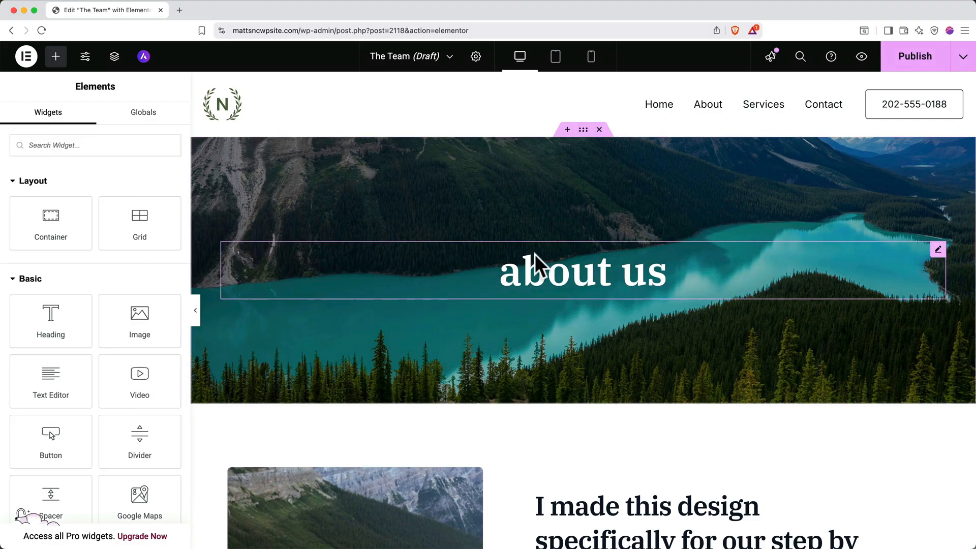
# - Change the imported hero heading to "The Team"
pyautogui.tripleClick(539, 267)
pyautogui.write('The Team')
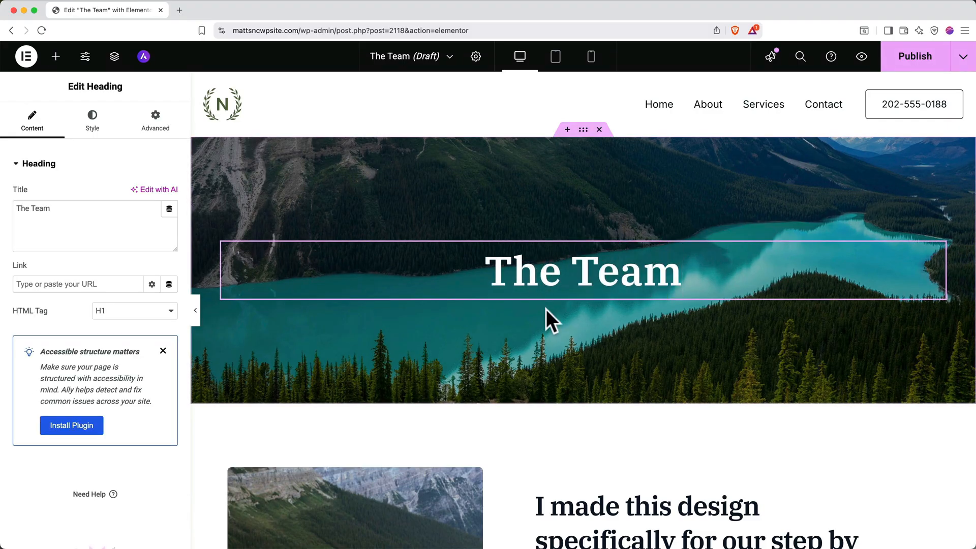
pyautogui.click(56, 56)
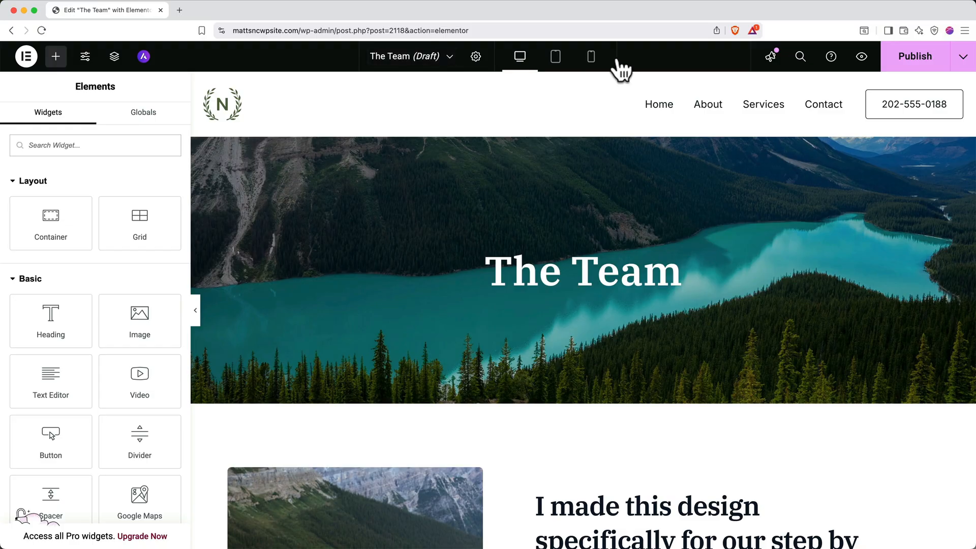
# - Publish the page and open a preview of it
pyautogui.click(899, 59)
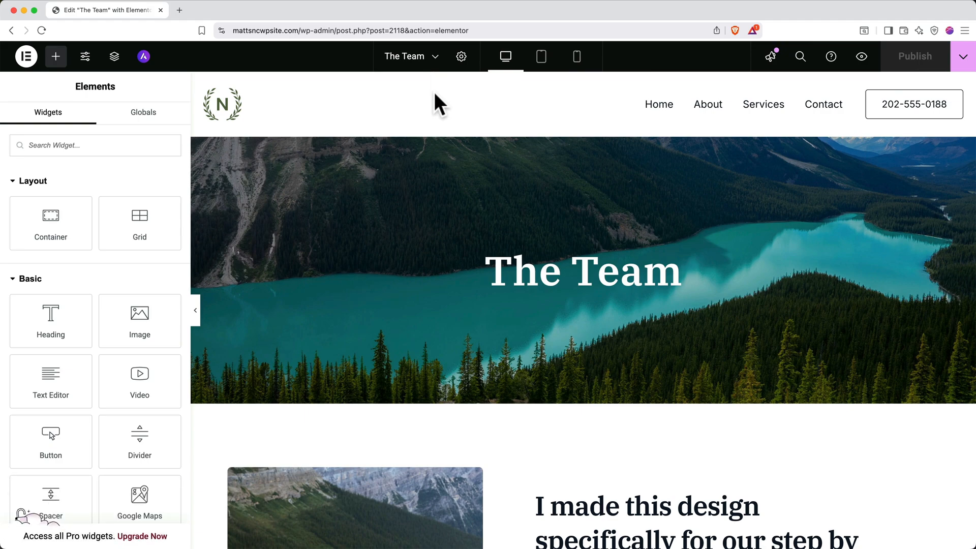
pyautogui.click(861, 56)
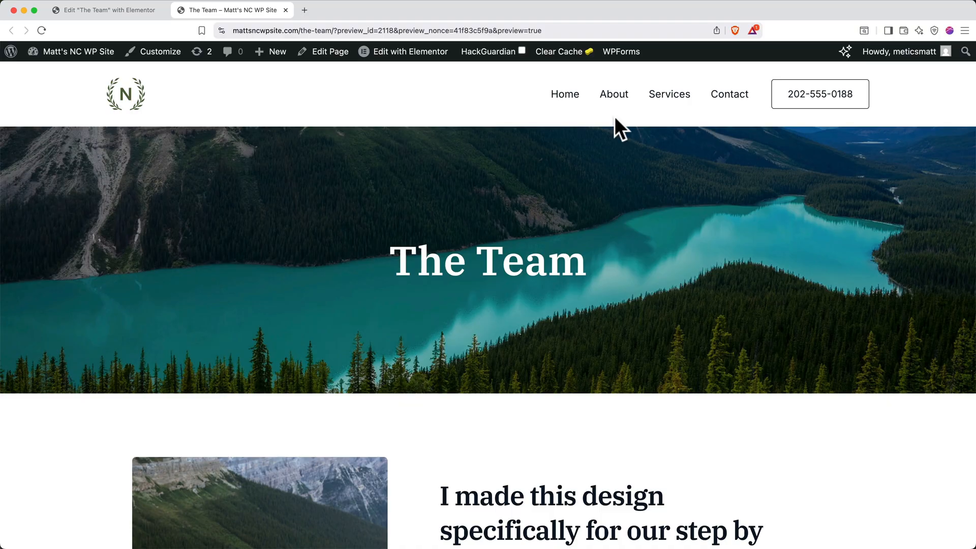
# - Open the site Customizer's Main Menu and add The Team page to it
pyautogui.click(152, 56)
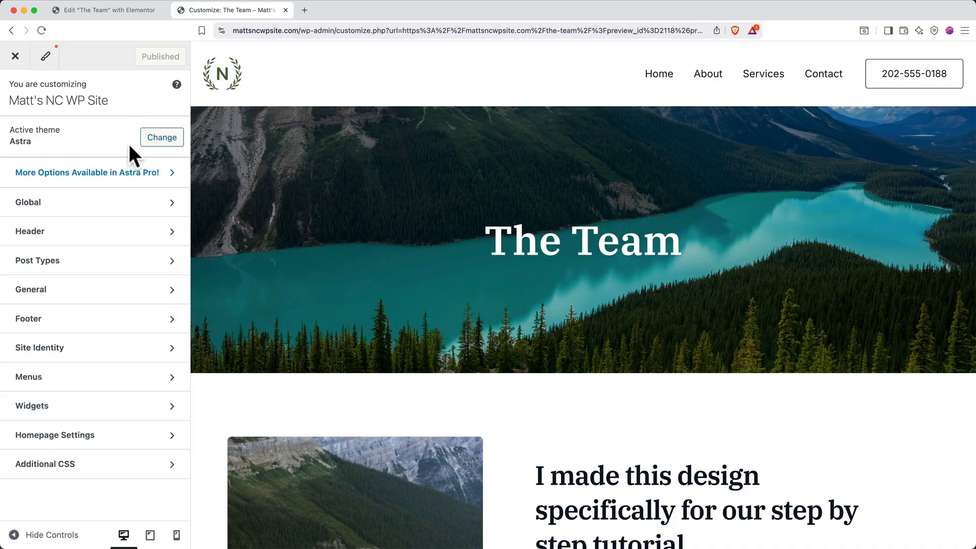
pyautogui.click(135, 379)
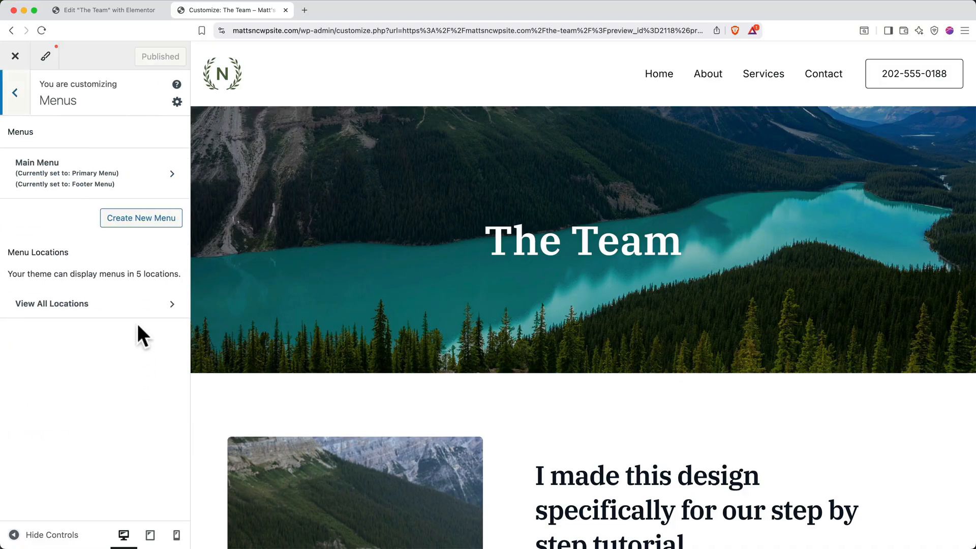
pyautogui.click(154, 181)
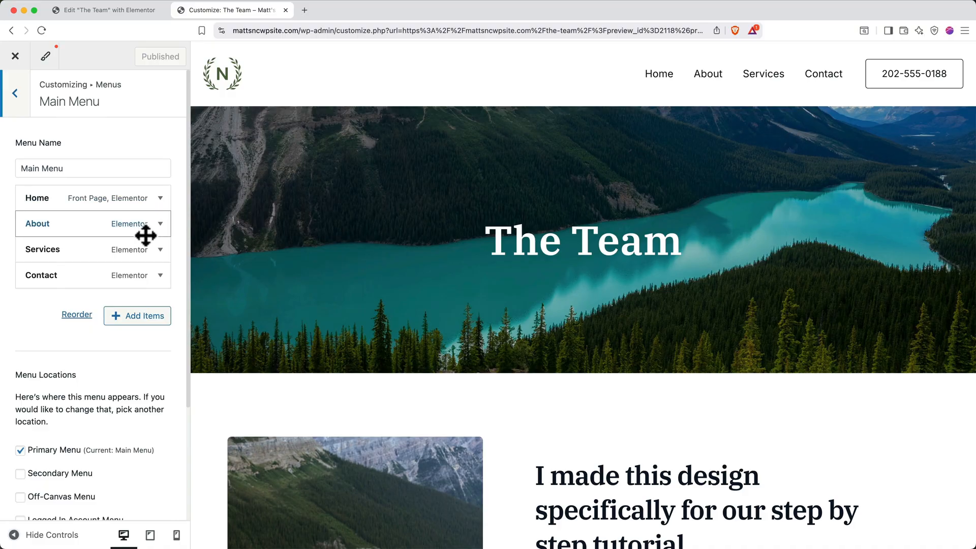
pyautogui.click(135, 316)
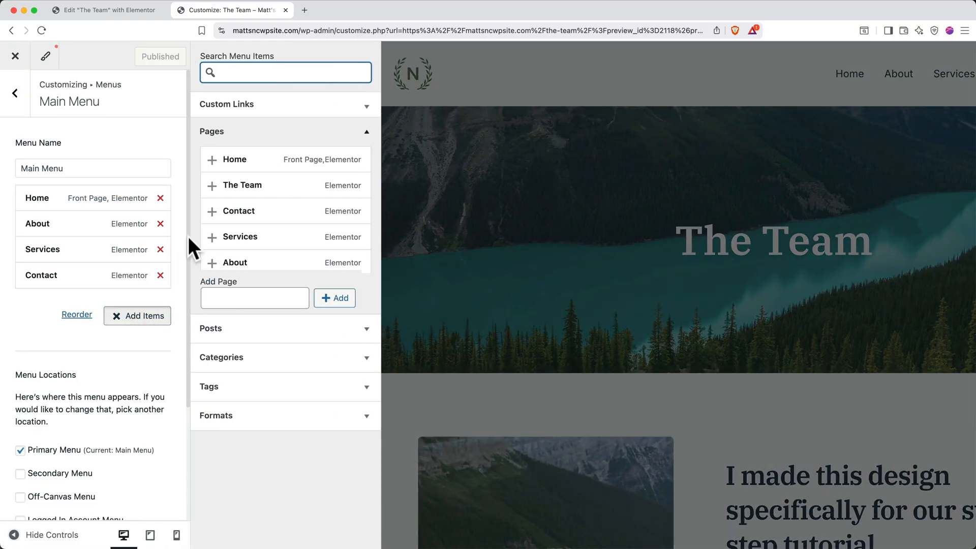
pyautogui.click(213, 187)
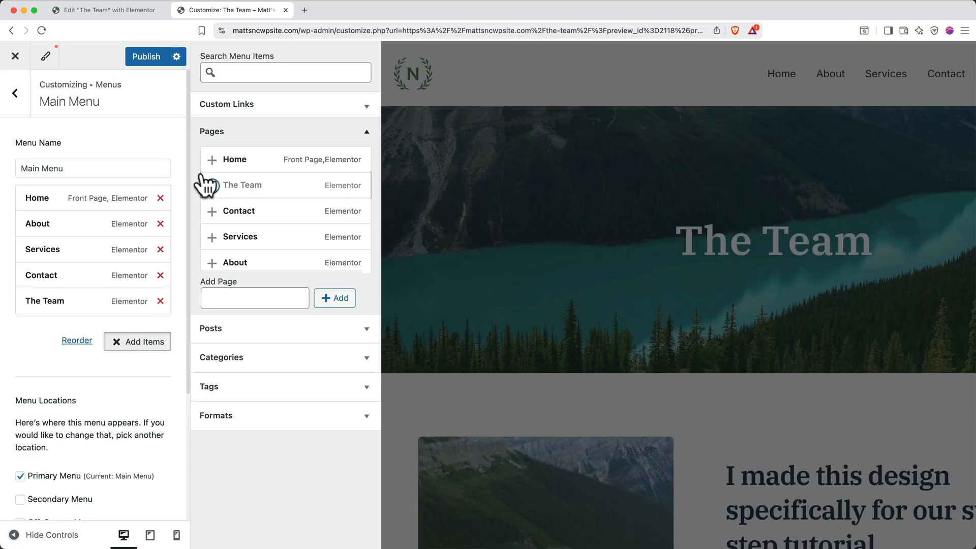
# - Move The Team menu item directly after Home and publish the menu changes
pyautogui.click(142, 57)
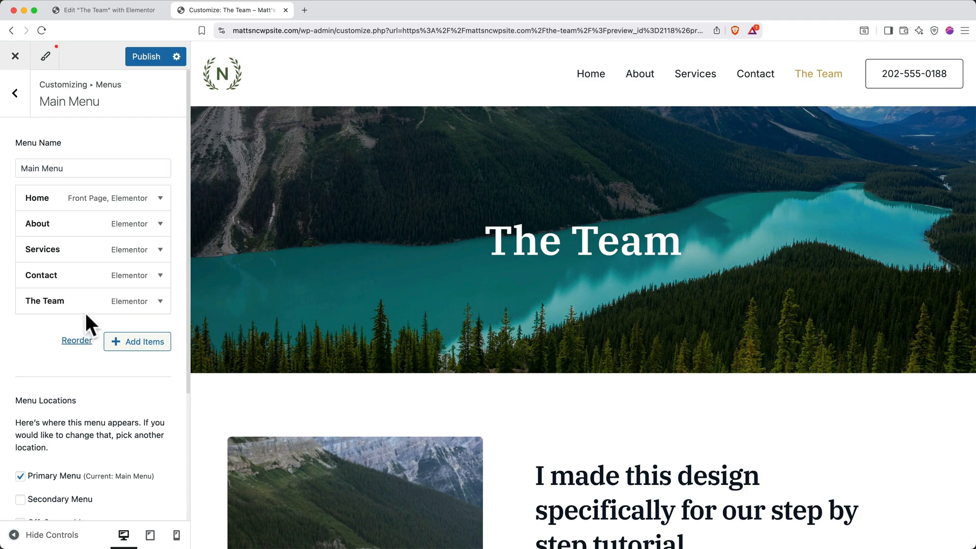
pyautogui.moveTo(85, 307); pyautogui.dragTo(63, 224)
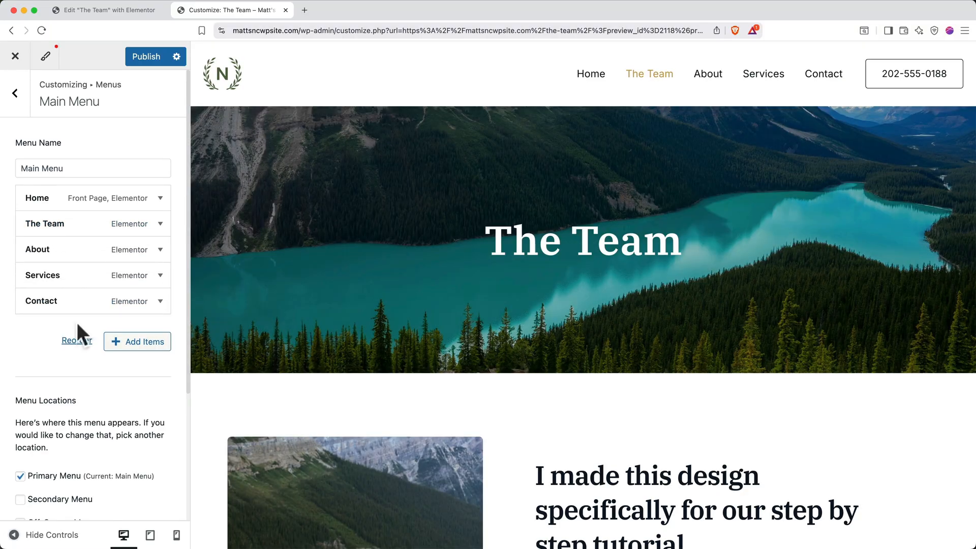
pyautogui.click(148, 60)
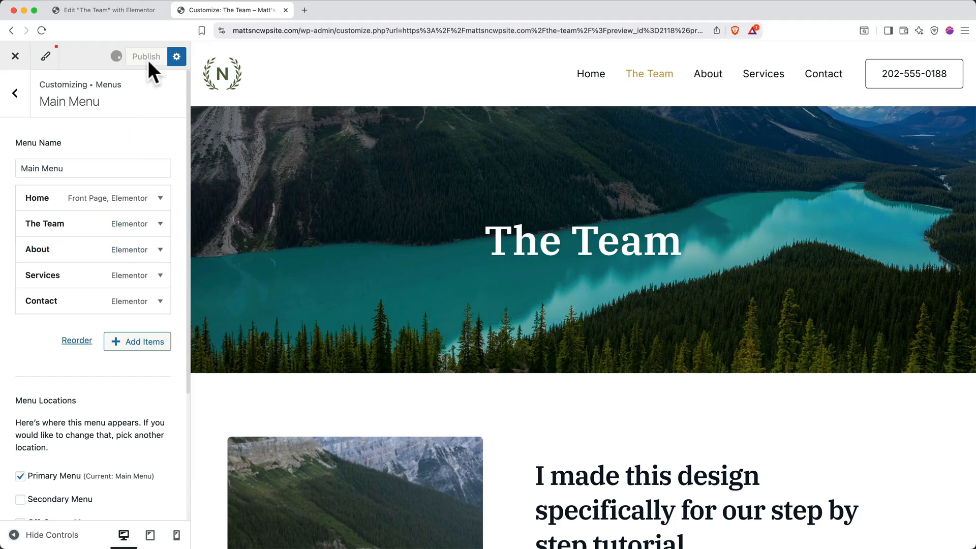
pyautogui.click(23, 96)
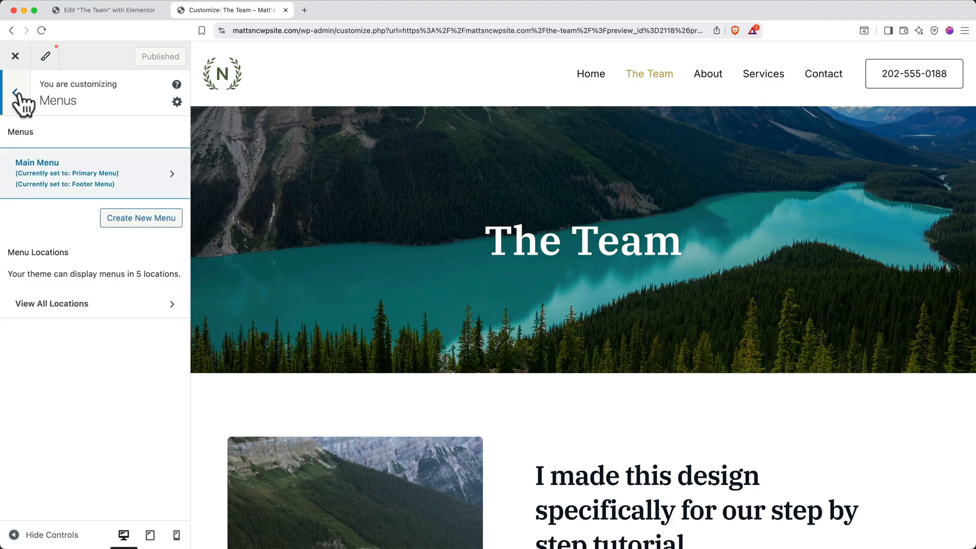
# - Replace the header logo with the MATT mountain image without cropping and set the logo width to 82 px
pyautogui.click(21, 97)
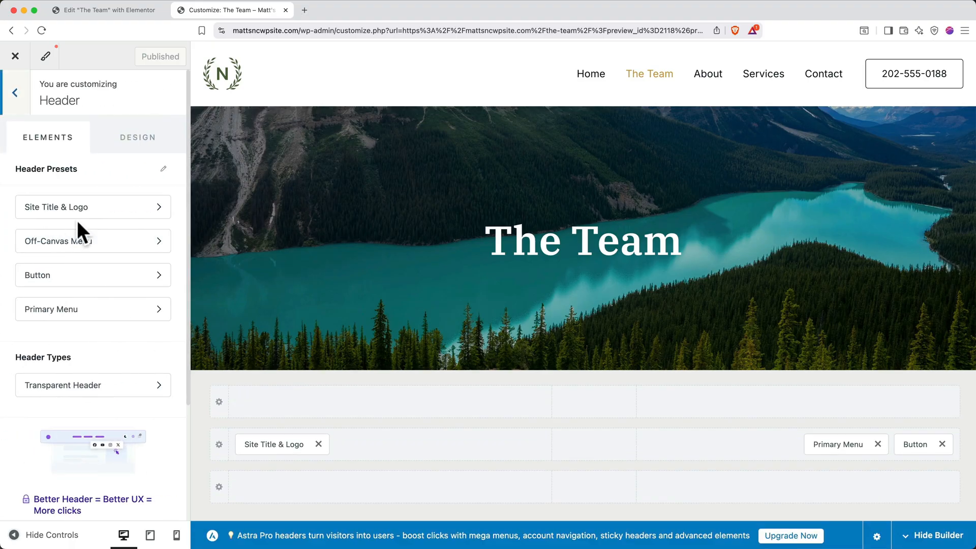
pyautogui.click(122, 208)
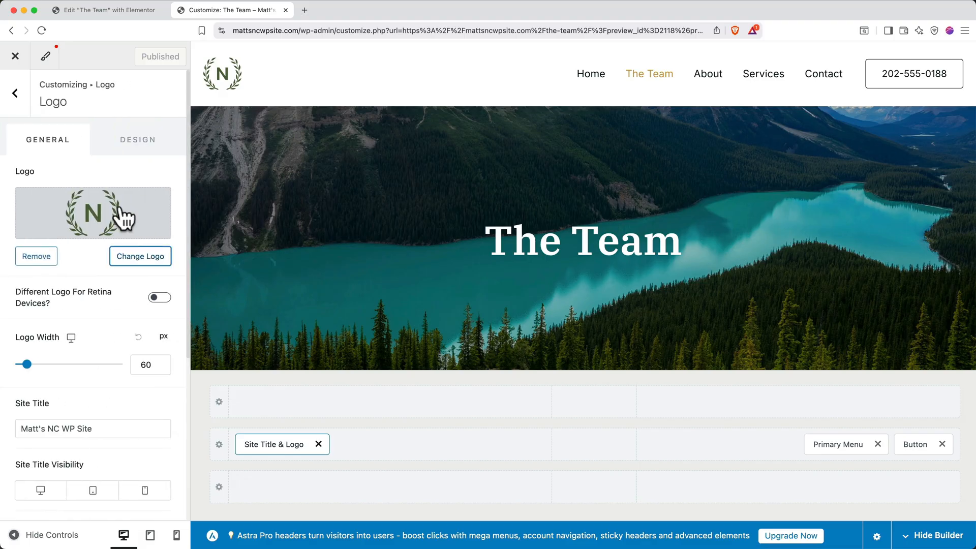
pyautogui.click(141, 256)
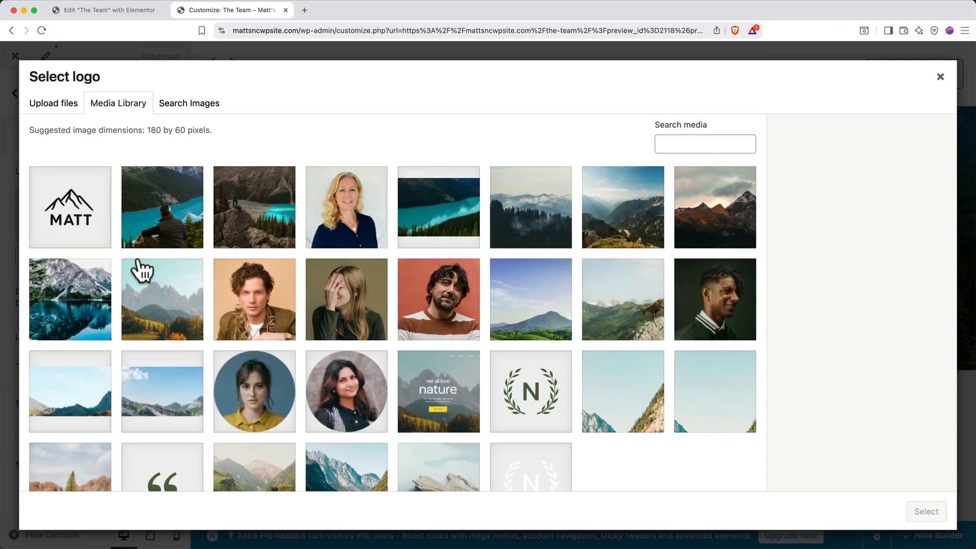
pyautogui.click(81, 219)
pyautogui.click(923, 511)
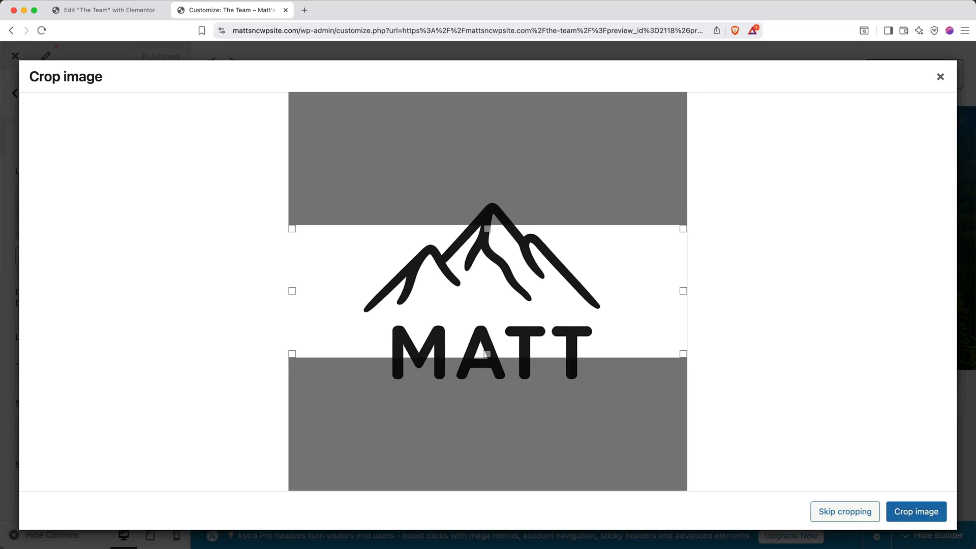
pyautogui.click(856, 520)
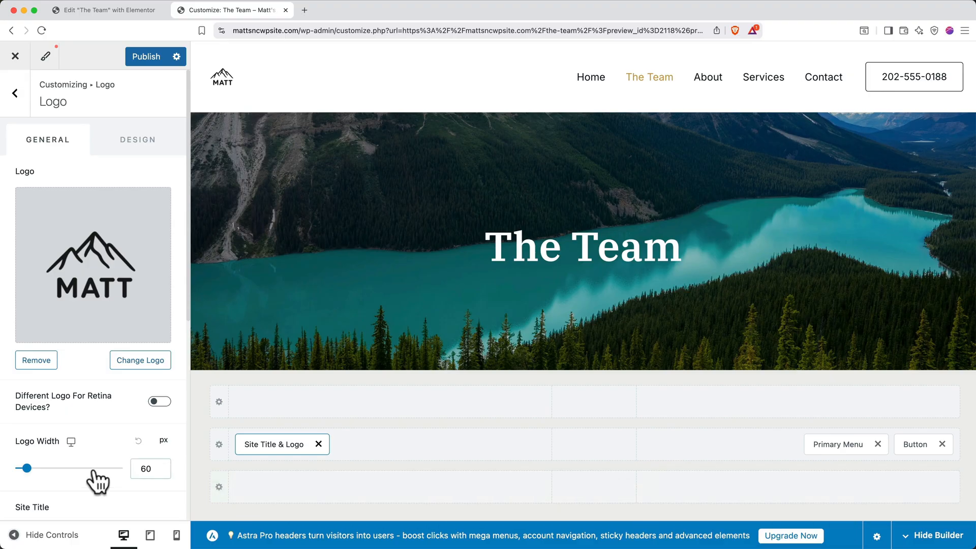
pyautogui.moveTo(28, 468); pyautogui.dragTo(31, 468)
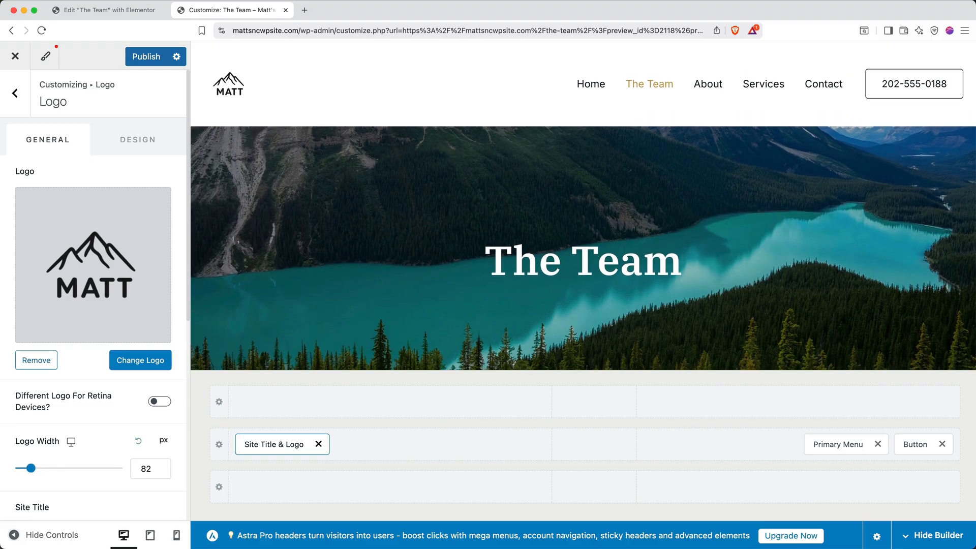
# - Move the footer's HTML 1 element into the first column before Footer Menu, then publish the Customizer changes and exit
pyautogui.click(15, 94)
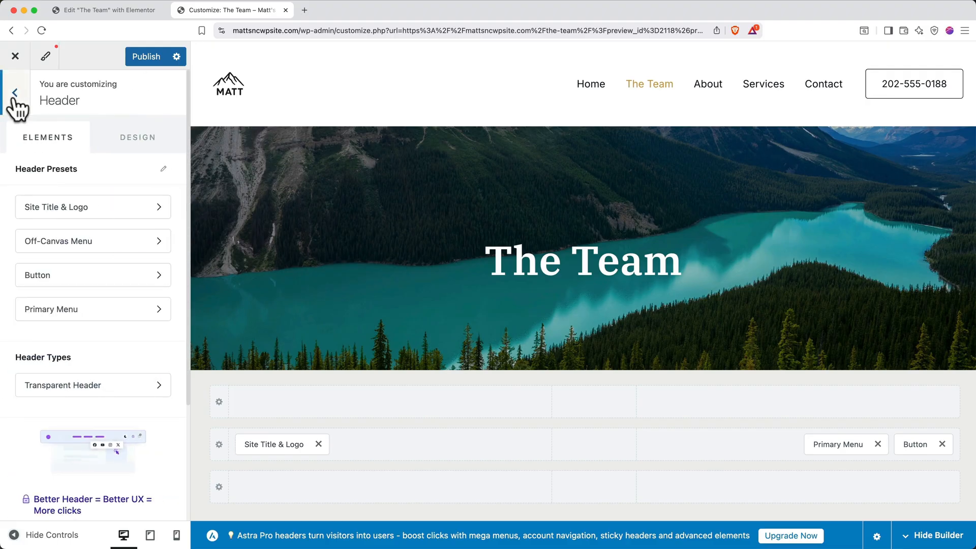
pyautogui.click(14, 94)
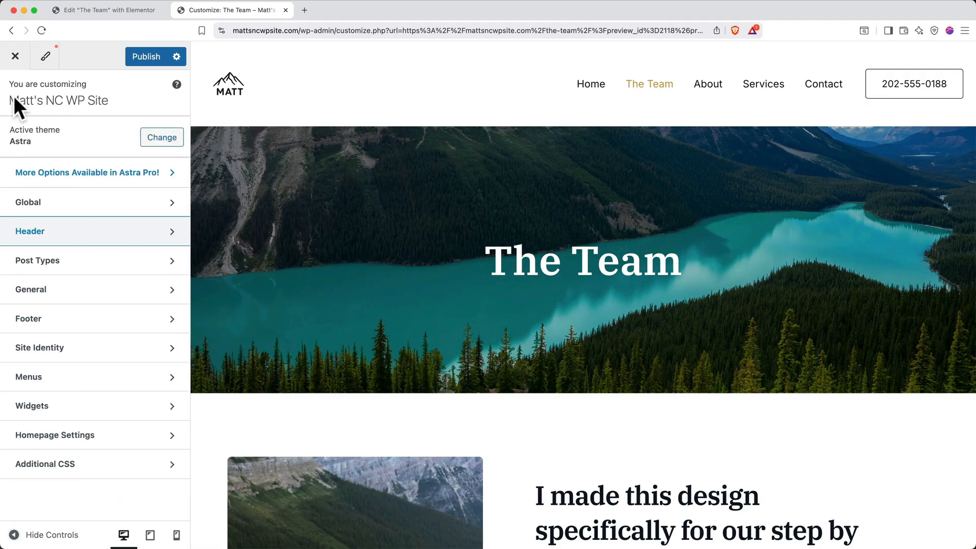
pyautogui.click(84, 325)
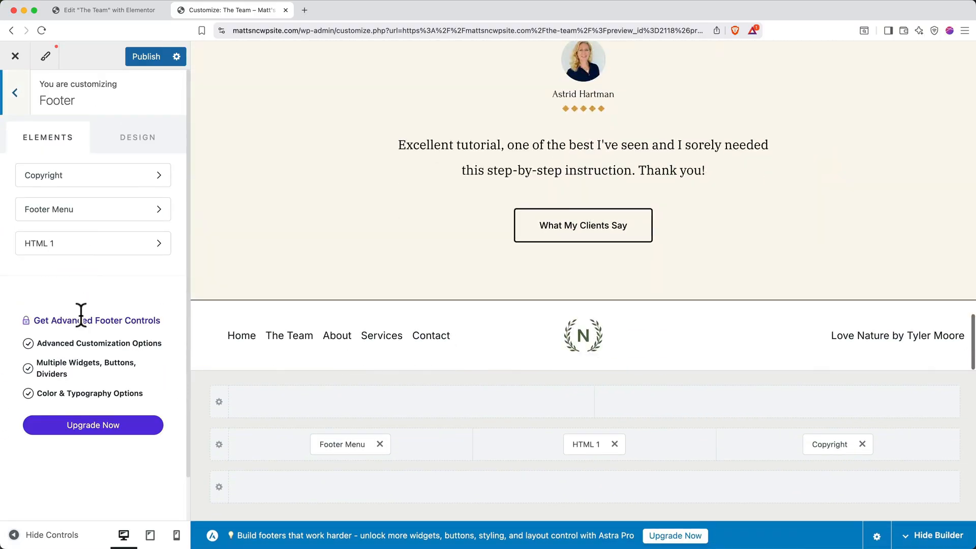
pyautogui.moveTo(585, 445); pyautogui.dragTo(297, 450)
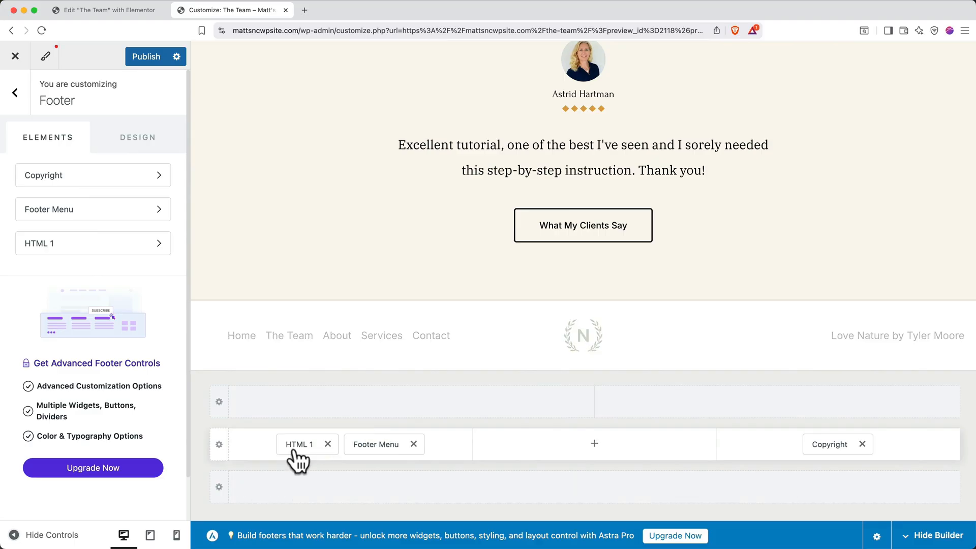
pyautogui.click(148, 57)
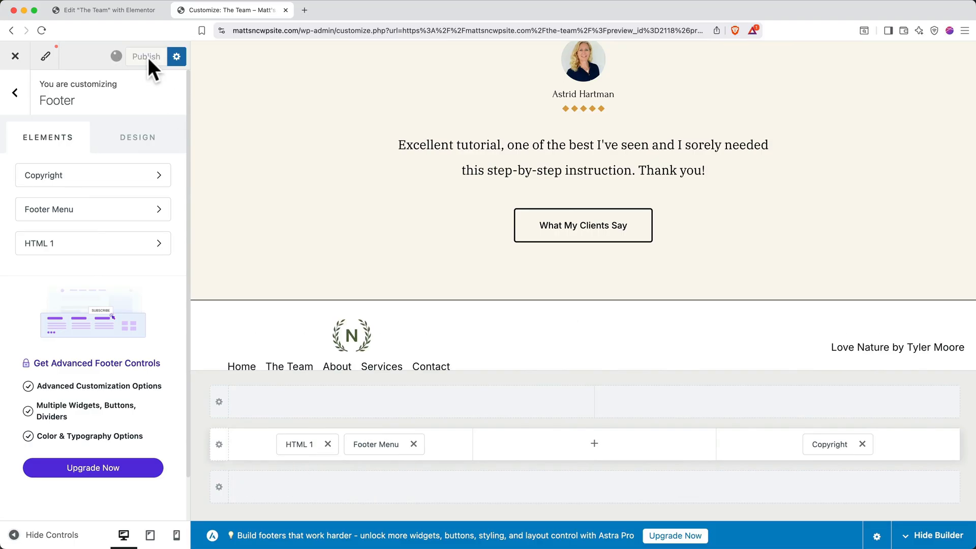
pyautogui.click(15, 56)
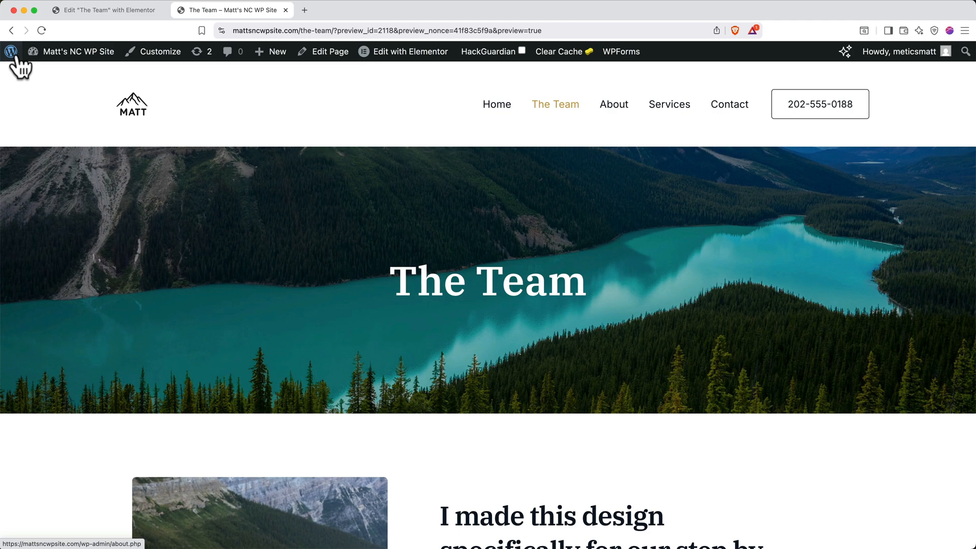